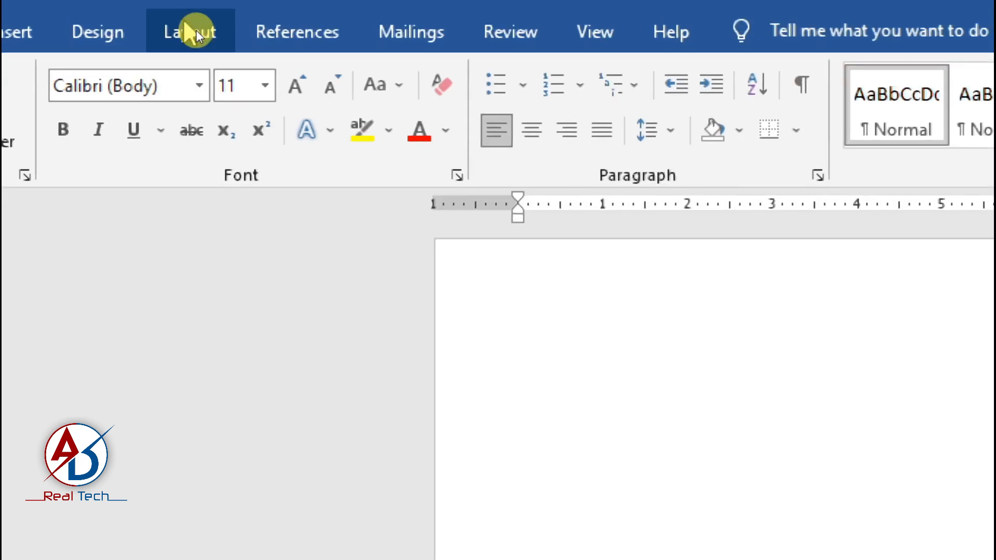
# - Set the document's paper size to A4, 8.27" x 11.69"
pyautogui.click(202, 37)
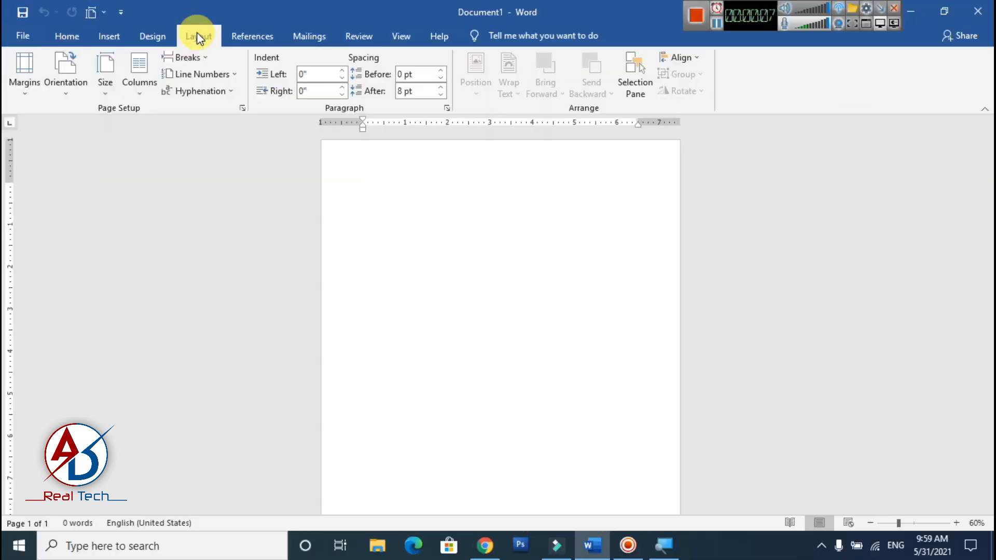
pyautogui.click(31, 81)
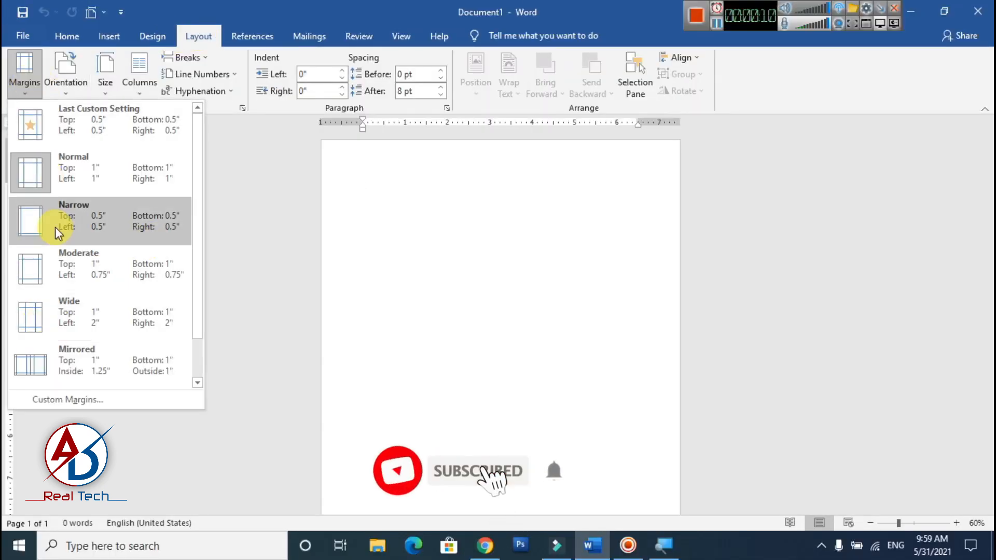
pyautogui.click(106, 83)
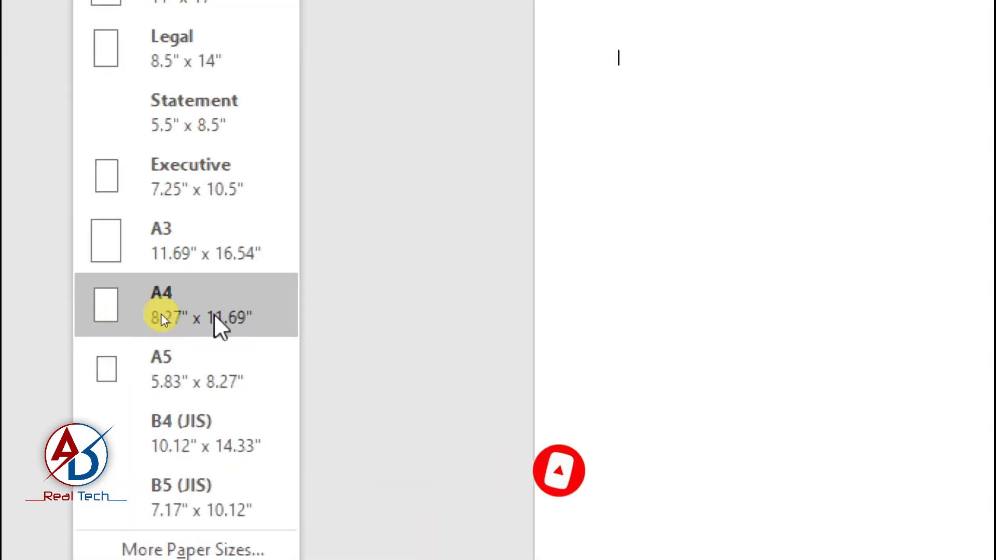
pyautogui.click(159, 317)
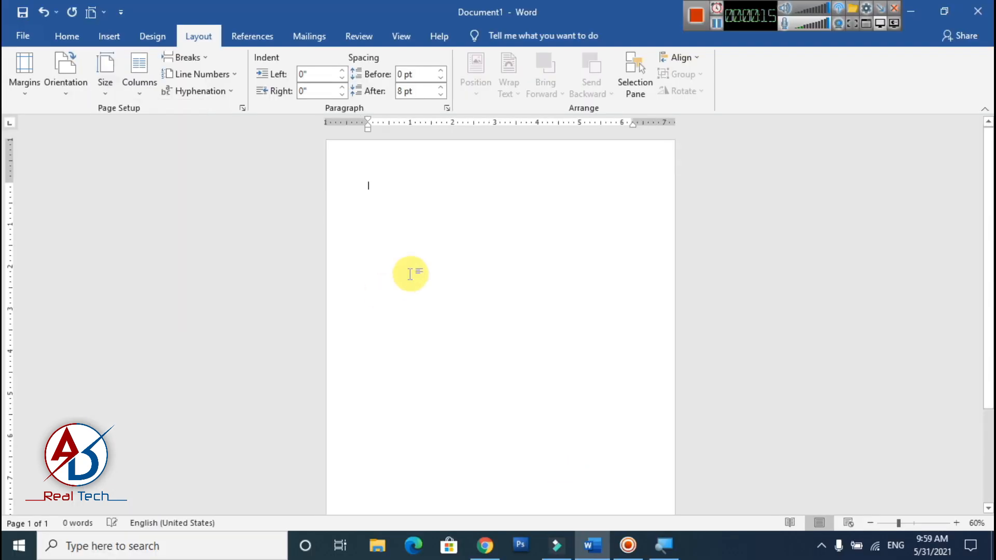
# - Insert the wood texture picture veneer-teak-qc-2 from the "desktop file" folder on the Desktop
pyautogui.scroll(-5, 410, 274)
pyautogui.scroll(2, 436, 295)
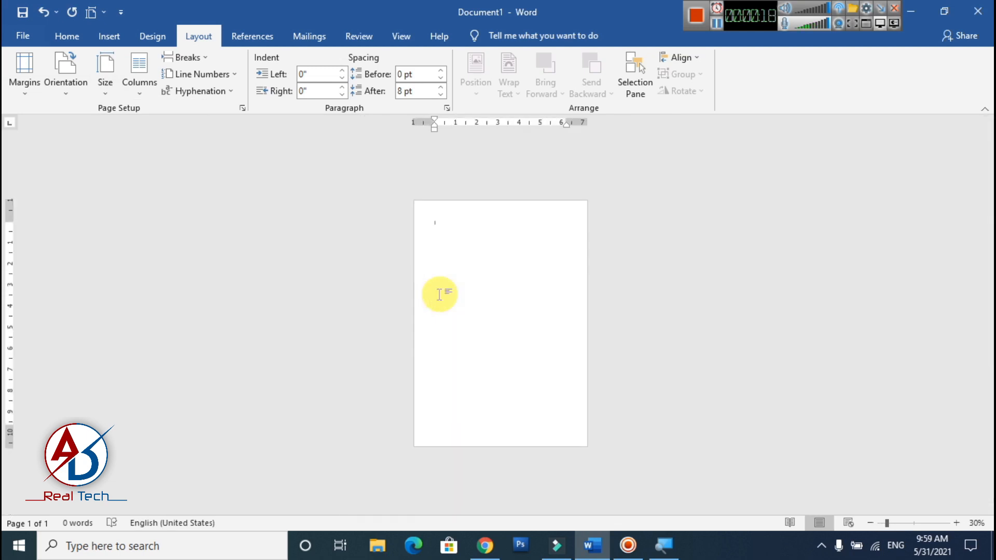
pyautogui.scroll(3, 439, 294)
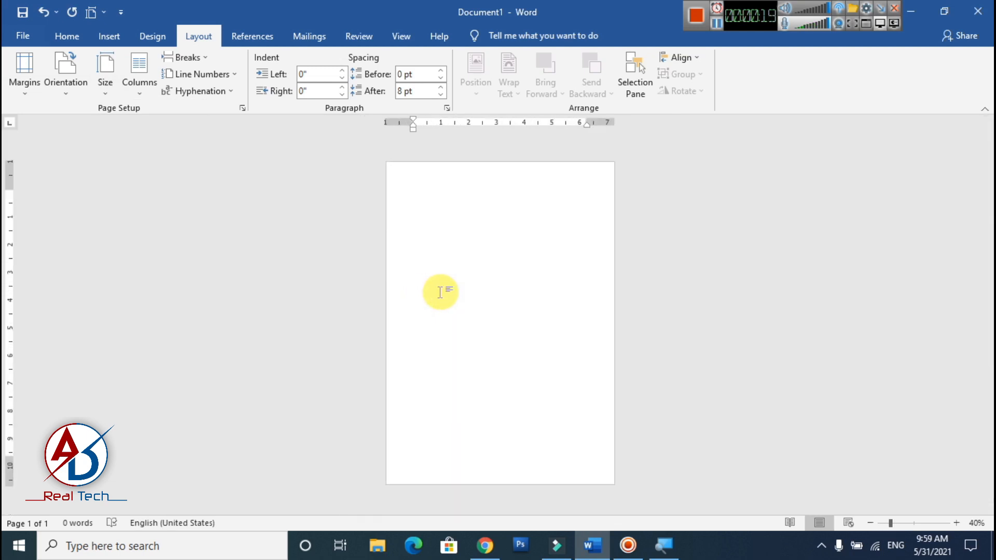
pyautogui.click(103, 41)
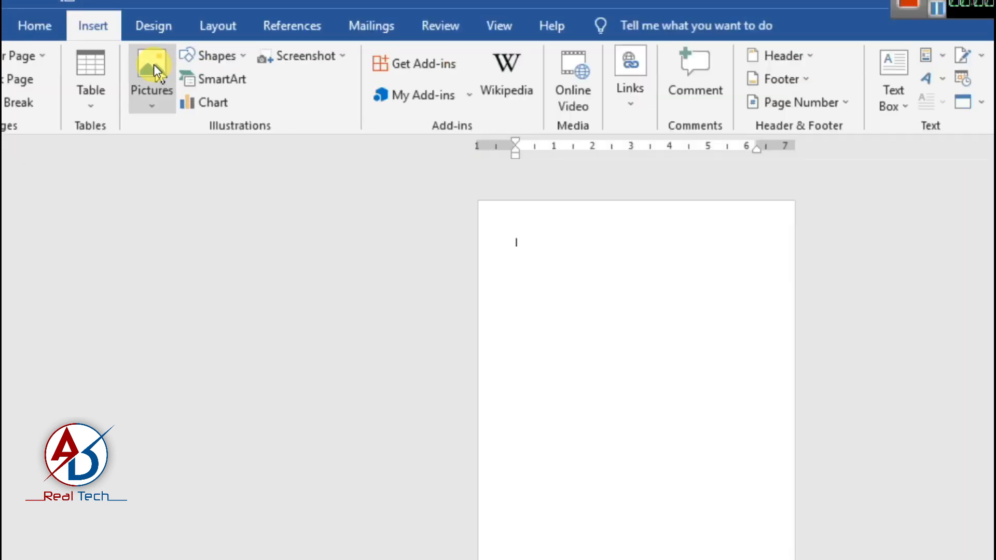
pyautogui.click(154, 64)
pyautogui.click(201, 129)
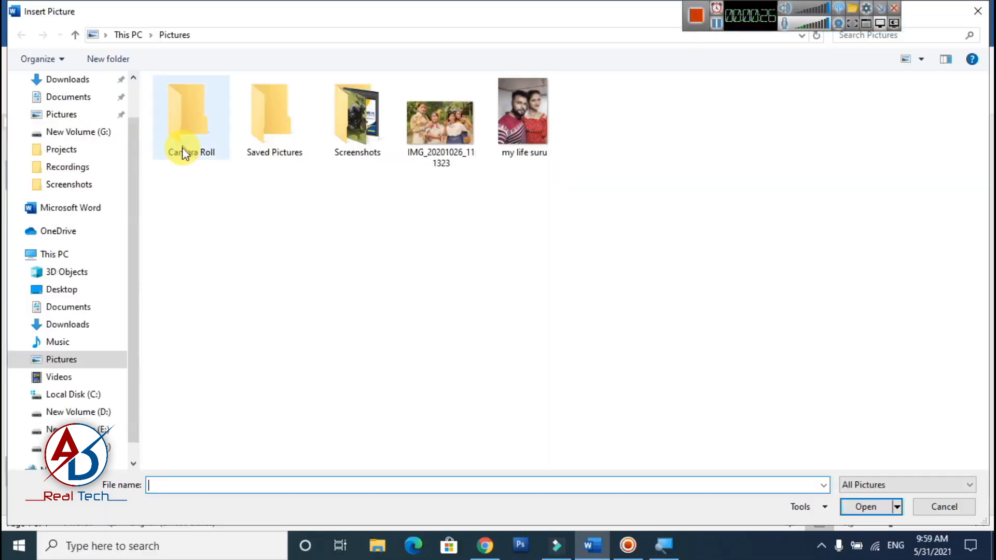
pyautogui.click(73, 289)
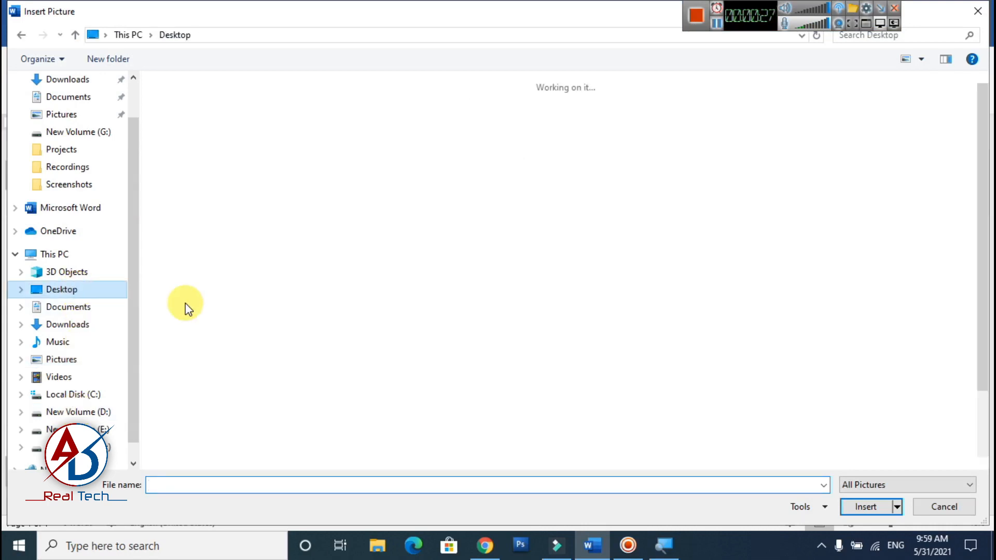
pyautogui.doubleClick(204, 126)
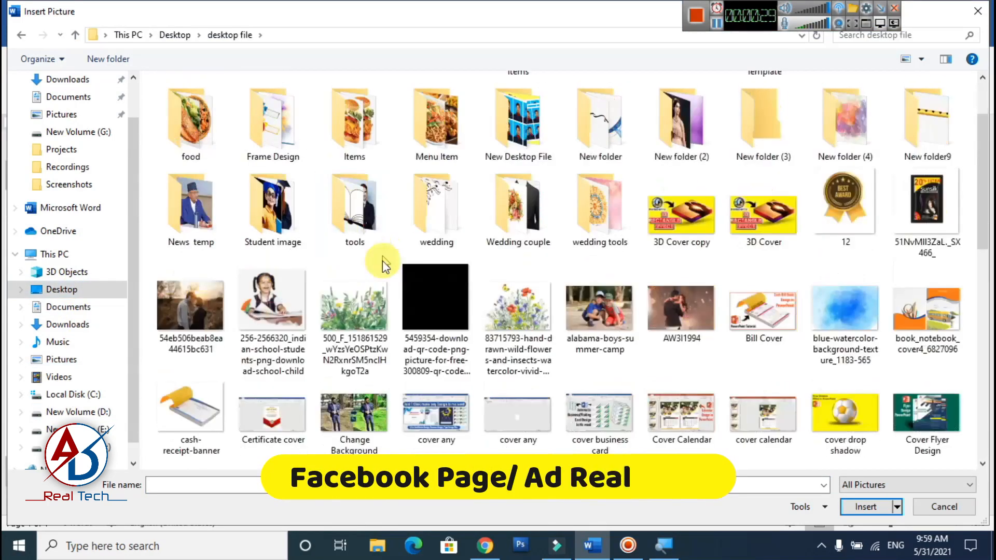
pyautogui.scroll(-10, 358, 291)
pyautogui.click(674, 278)
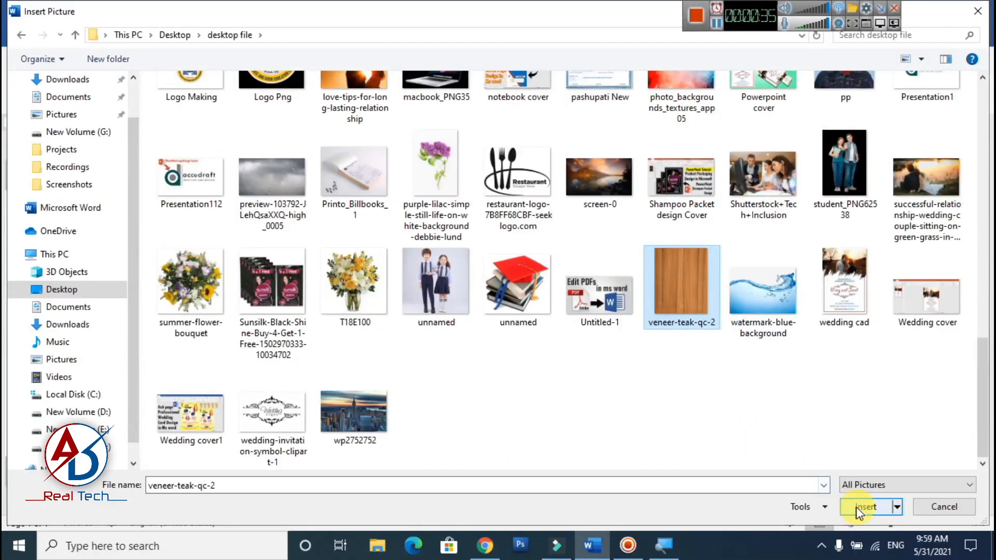
pyautogui.click(858, 508)
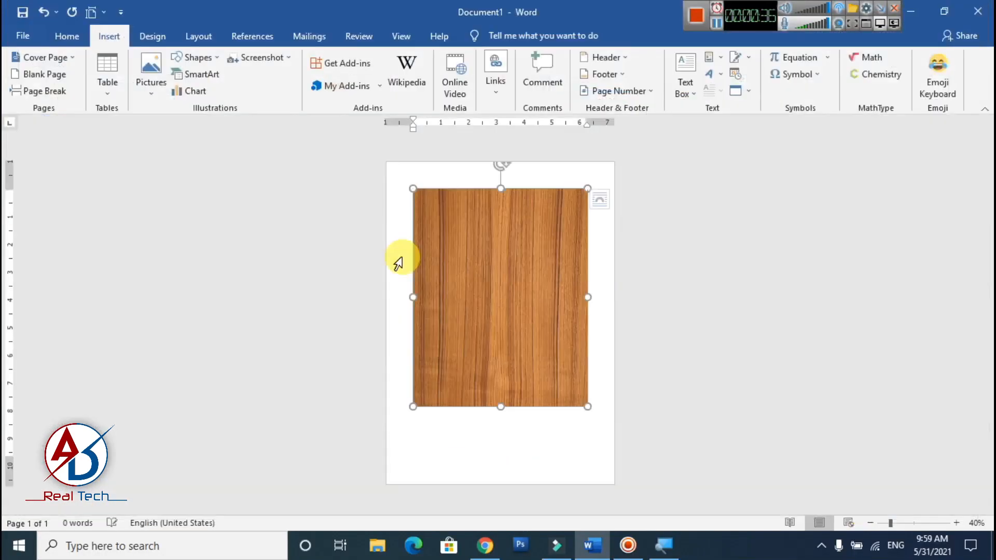
# - Set the wood picture's text wrapping to In Front of Text and move it to the page's top-left corner
pyautogui.click(675, 74)
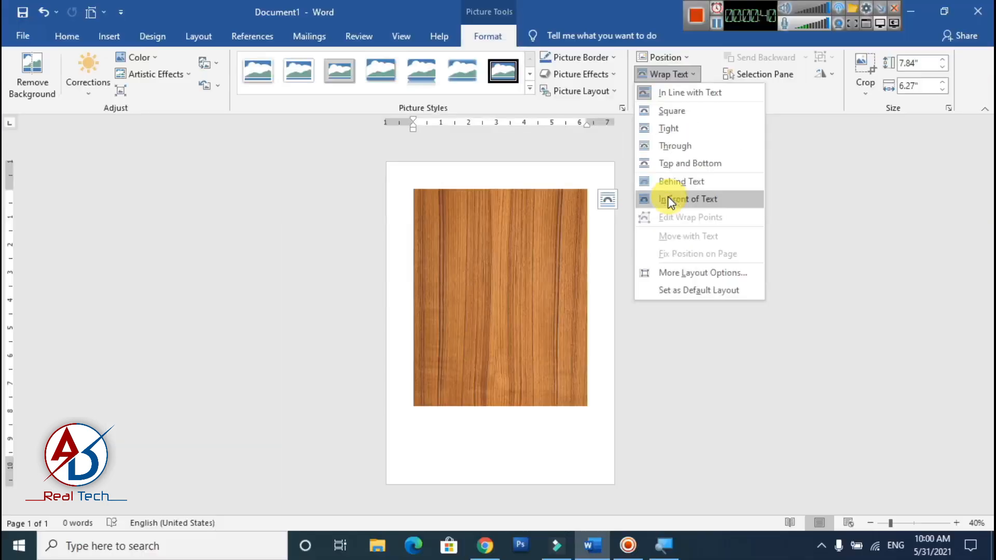
pyautogui.click(671, 201)
pyautogui.moveTo(502, 296); pyautogui.dragTo(470, 276)
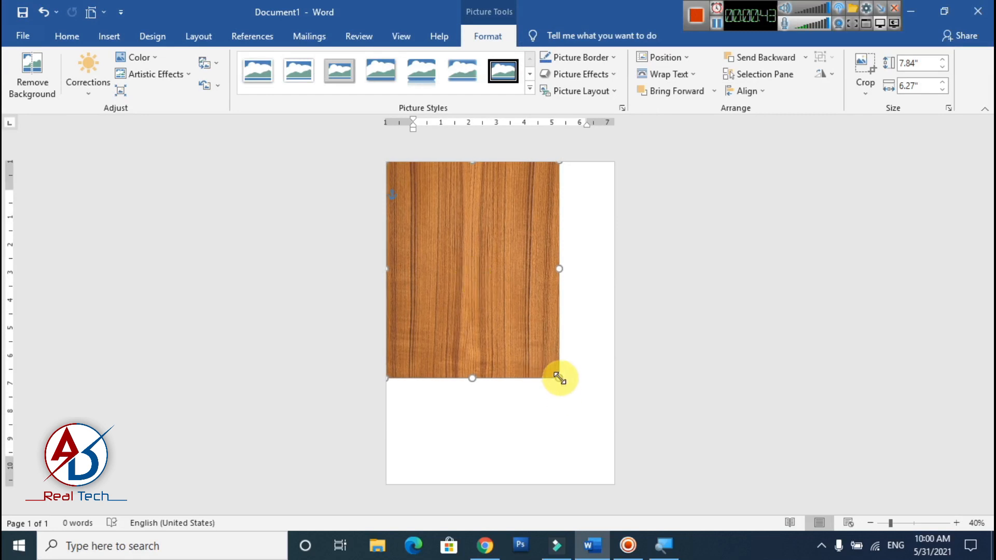
# - Enlarge the wood picture to about 12.61" high and 10.08" wide and shift it so it covers the page centrally
pyautogui.moveTo(558, 379); pyautogui.dragTo(640, 509)
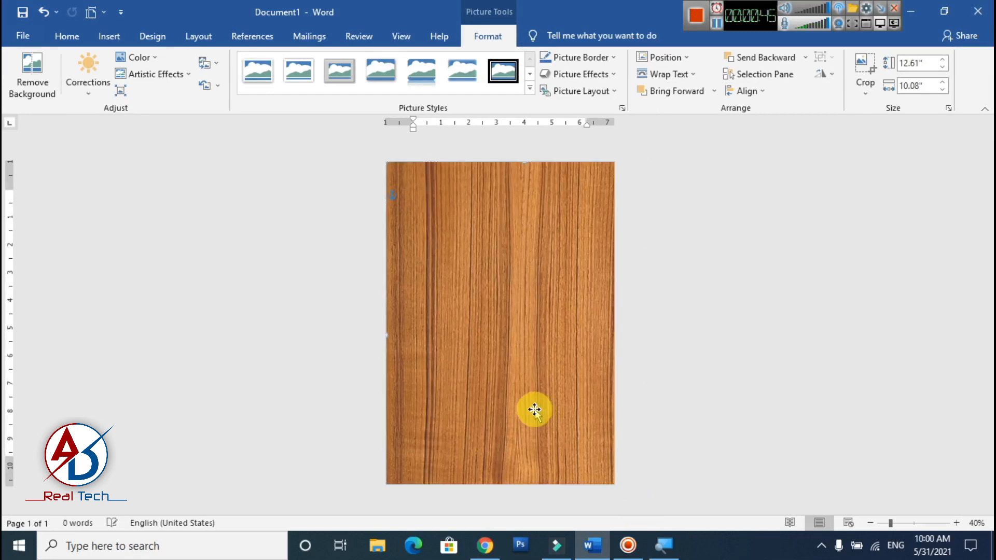
pyautogui.moveTo(534, 409); pyautogui.dragTo(515, 395)
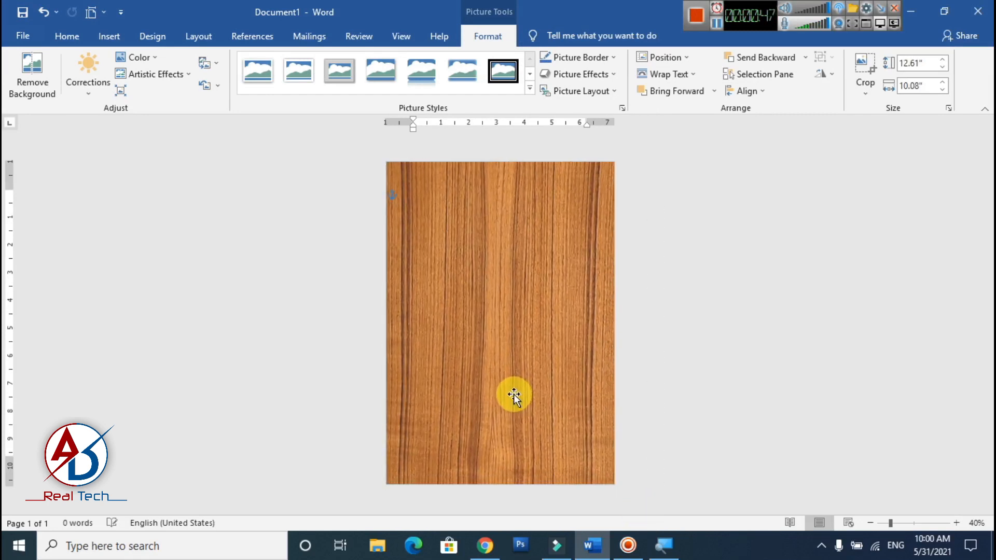
pyautogui.click(711, 377)
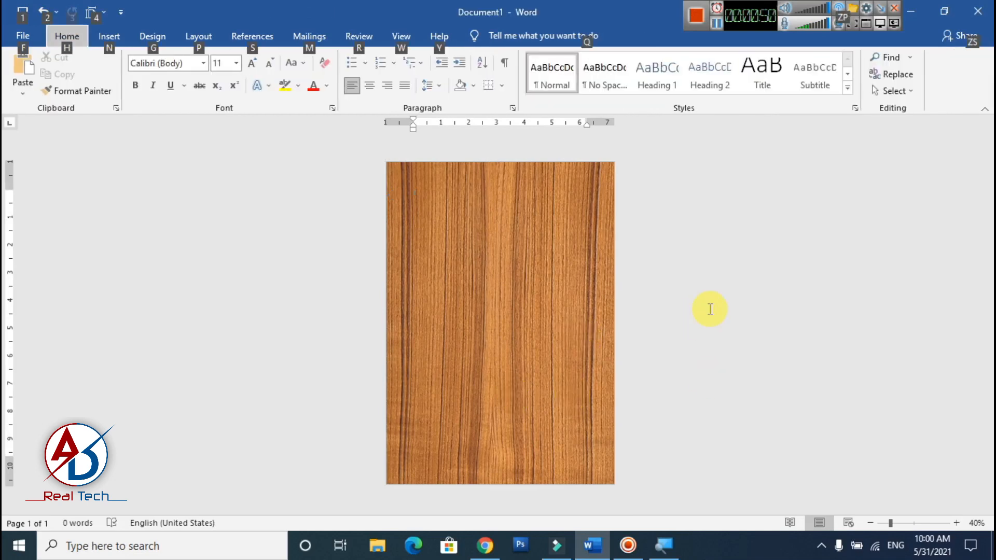
# - Draw a rectangle over the left part of the wood picture and stretch it to the page edges, about 11.69" high and 4.72" wide
pyautogui.keyDown('ctrl'); pyautogui.scroll(-3, 649, 316); pyautogui.keyUp('ctrl')
pyautogui.keyDown('ctrl'); pyautogui.scroll(4, 597, 313); pyautogui.keyUp('ctrl')
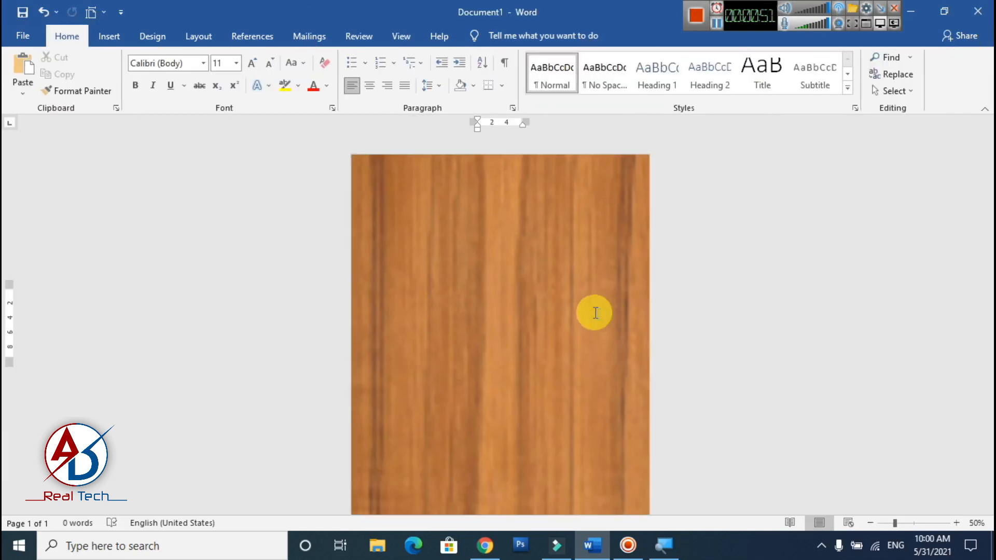
pyautogui.keyDown('ctrl'); pyautogui.scroll(-2, 589, 314); pyautogui.keyUp('ctrl')
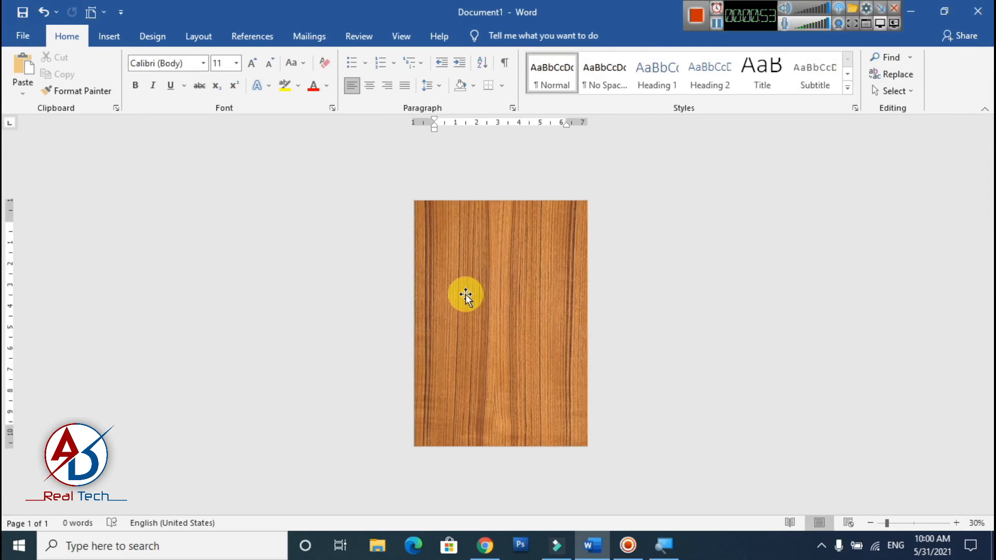
pyautogui.click(101, 35)
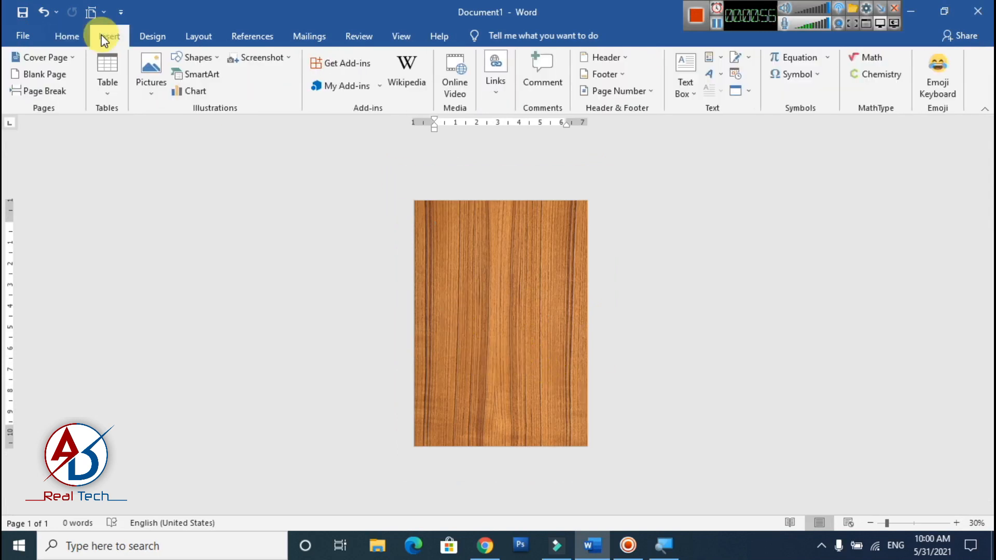
pyautogui.click(196, 58)
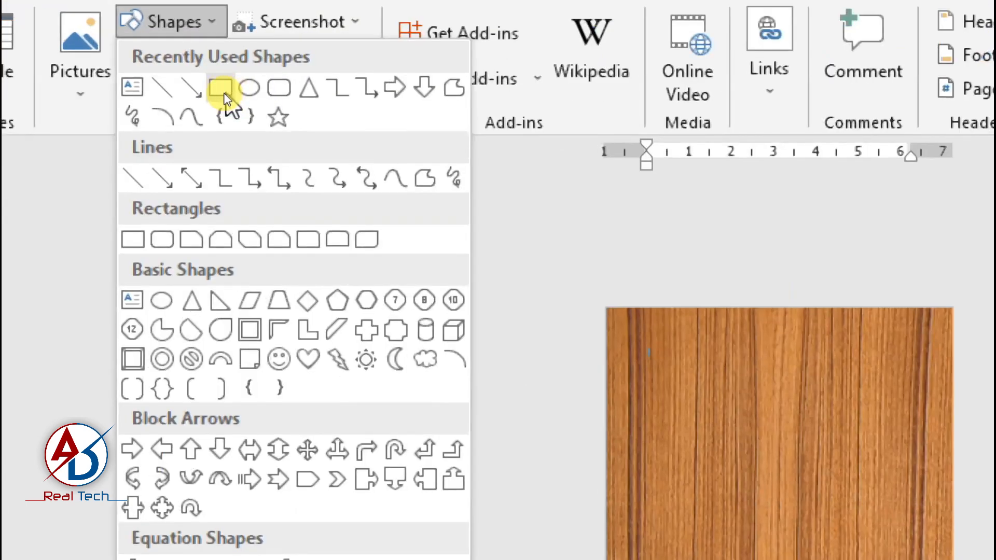
pyautogui.click(223, 92)
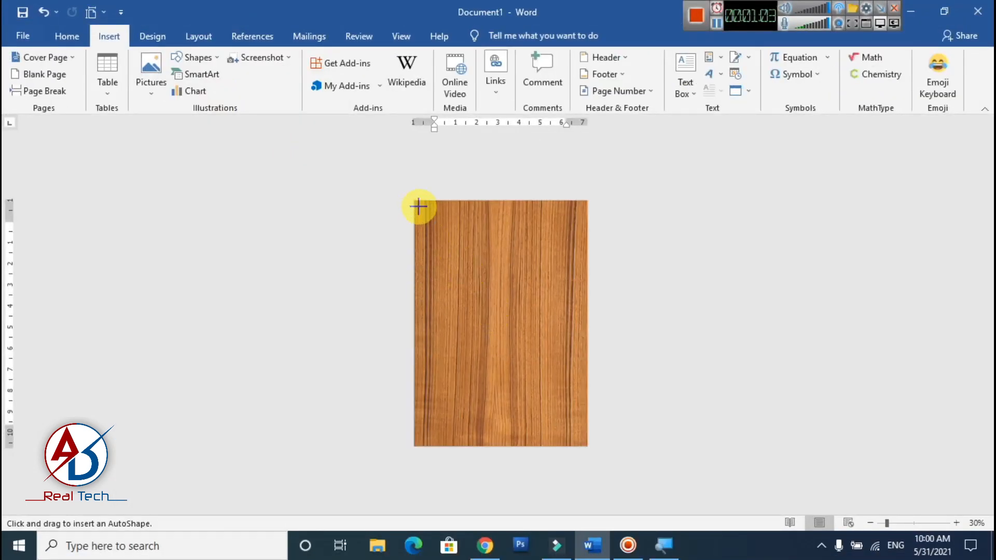
pyautogui.moveTo(419, 211); pyautogui.dragTo(508, 427)
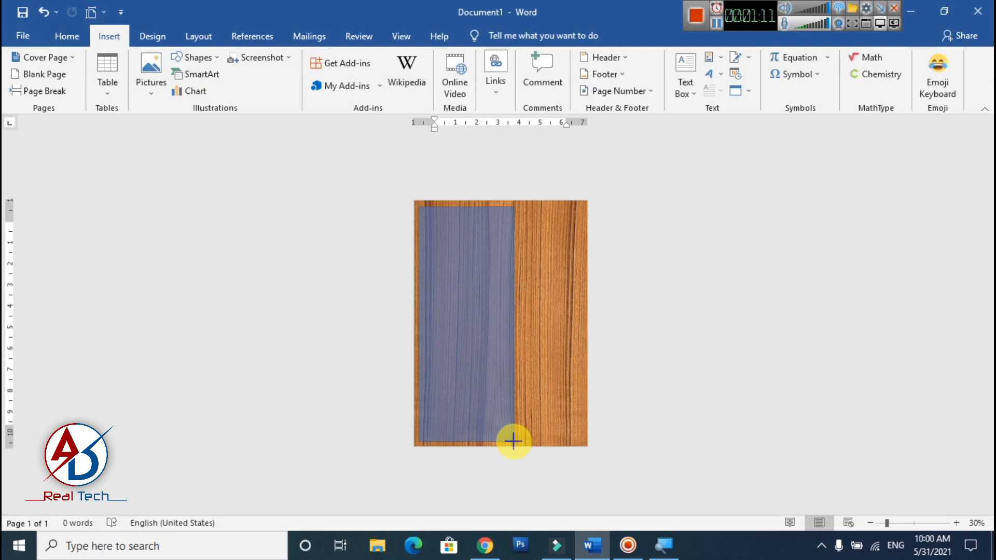
pyautogui.moveTo(514, 441); pyautogui.dragTo(514, 441)
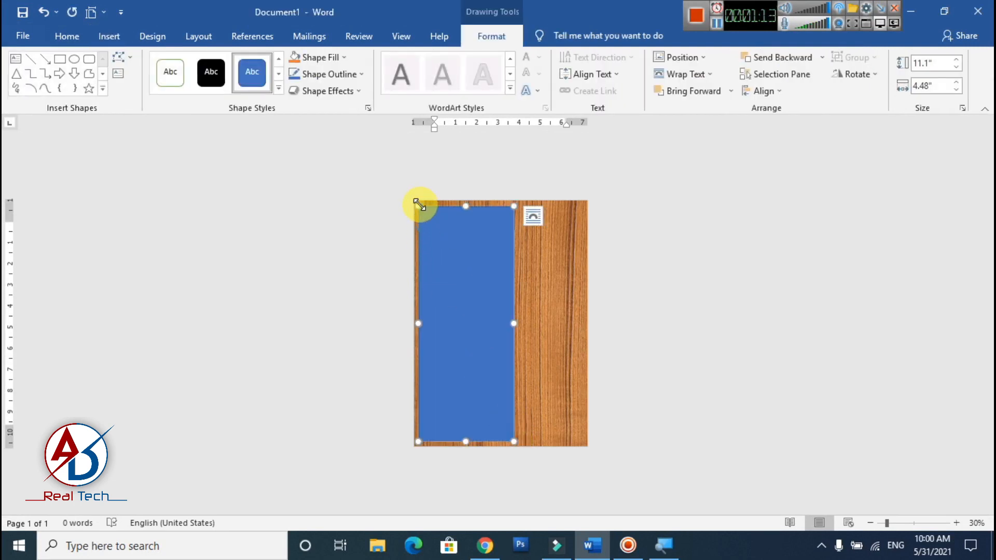
pyautogui.moveTo(415, 200); pyautogui.dragTo(414, 200)
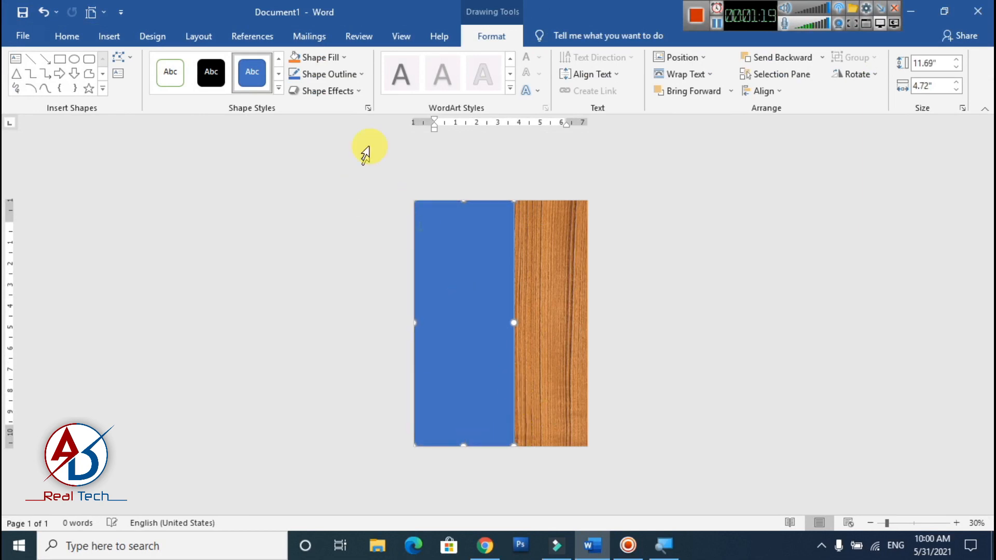
# - Remove the rectangle's outline and fill it with the standard red color
pyautogui.click(331, 75)
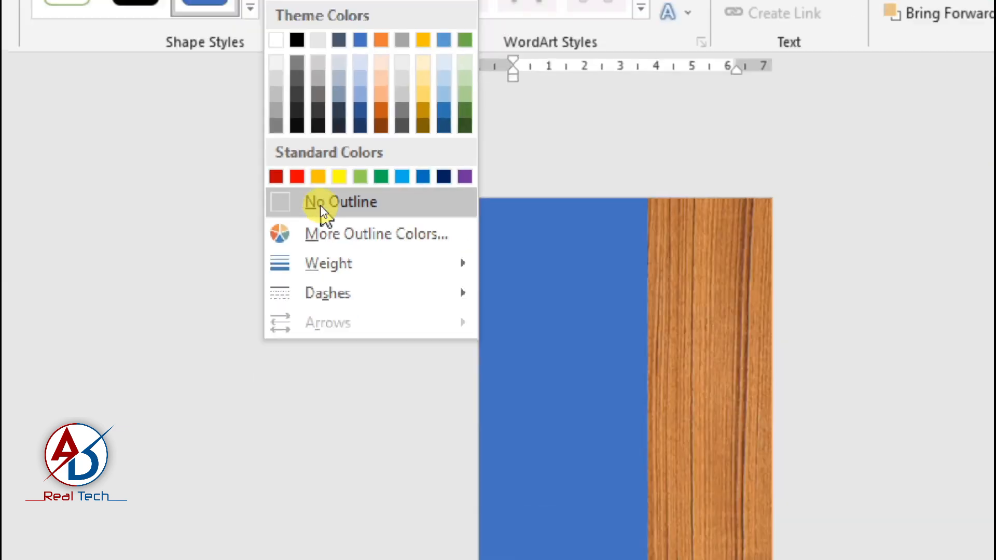
pyautogui.click(320, 204)
pyautogui.click(327, 58)
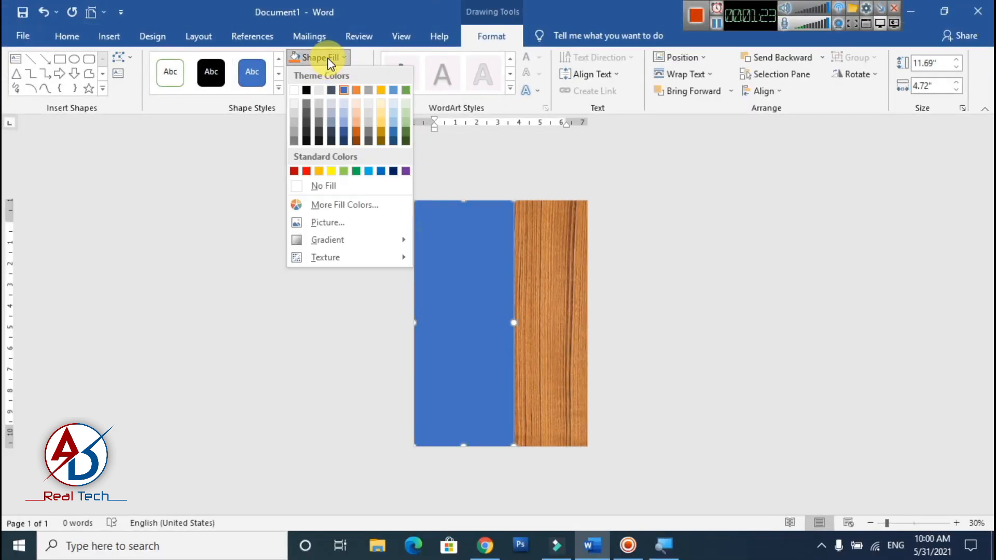
pyautogui.click(306, 172)
# - Narrow the red rectangle from its right edge until it covers about half of the page's width
pyautogui.scroll(3, 596, 368)
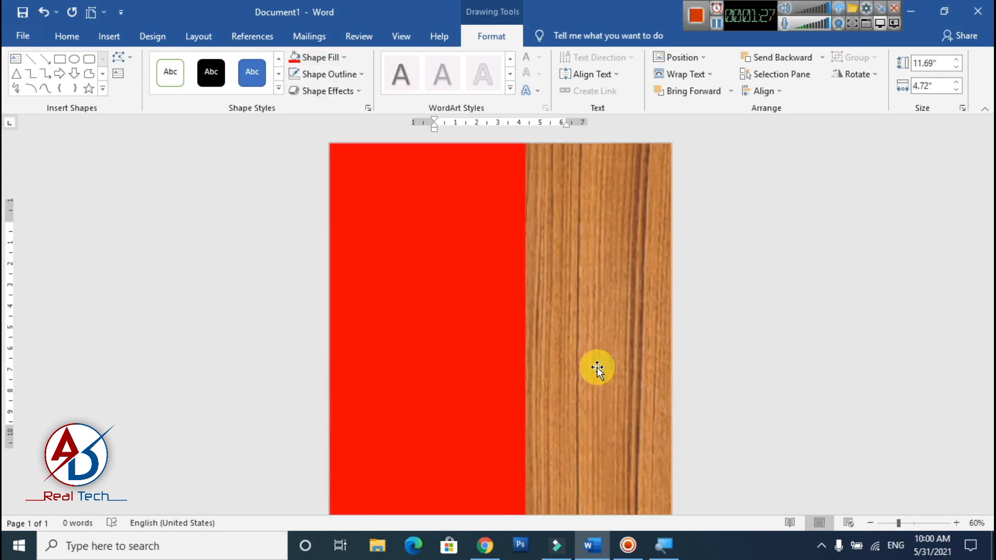
pyautogui.moveTo(525, 382); pyautogui.dragTo(514, 381)
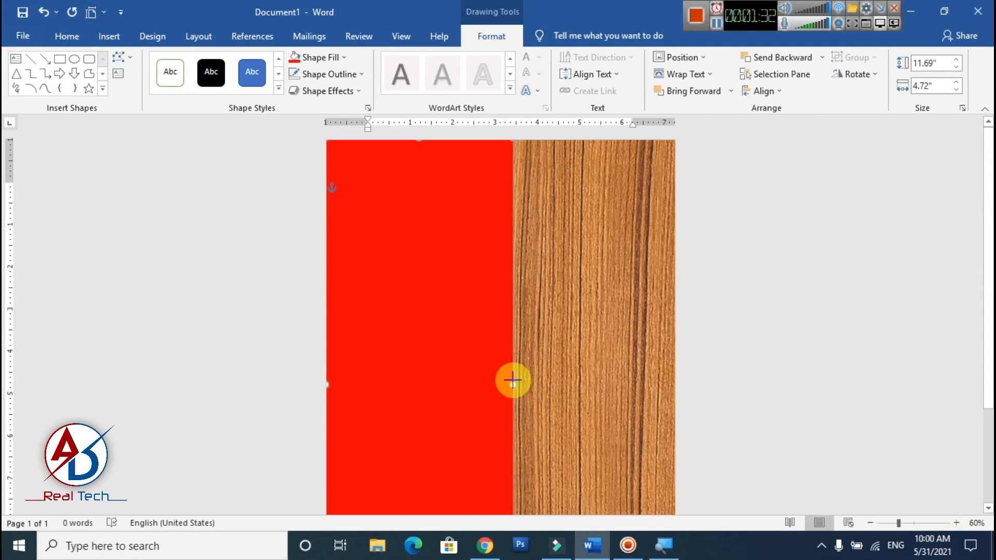
pyautogui.click(734, 391)
pyautogui.scroll(-5, 690, 400)
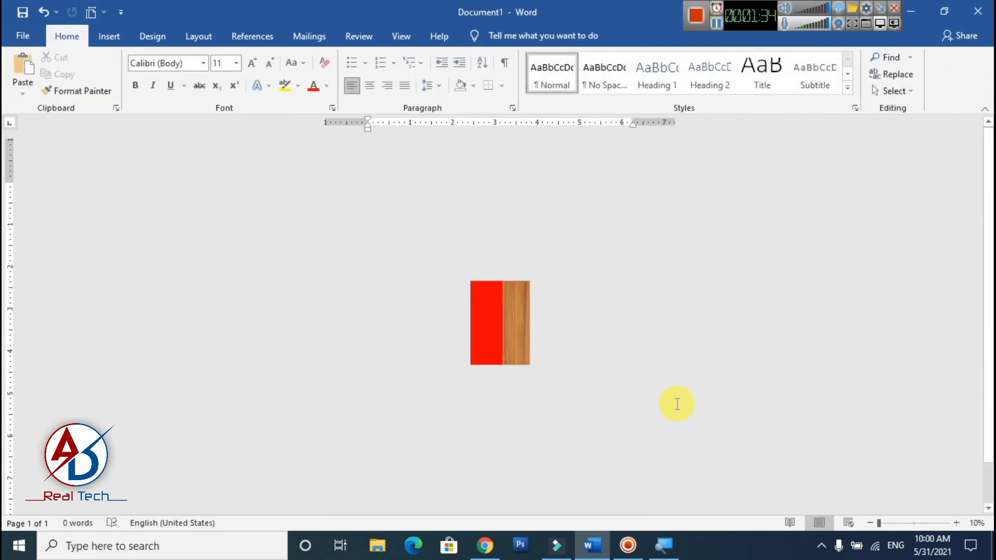
pyautogui.scroll(3, 664, 395)
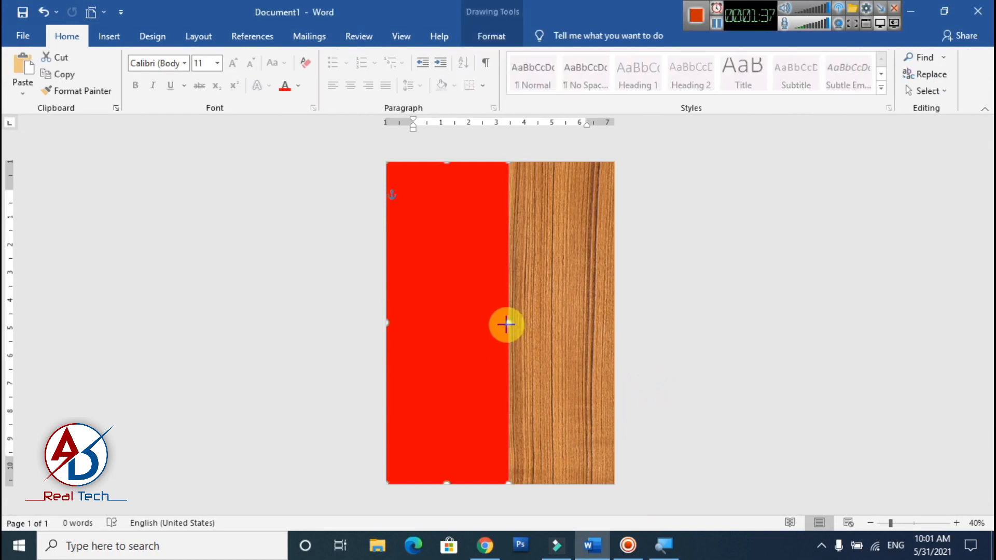
pyautogui.moveTo(504, 325); pyautogui.dragTo(505, 325)
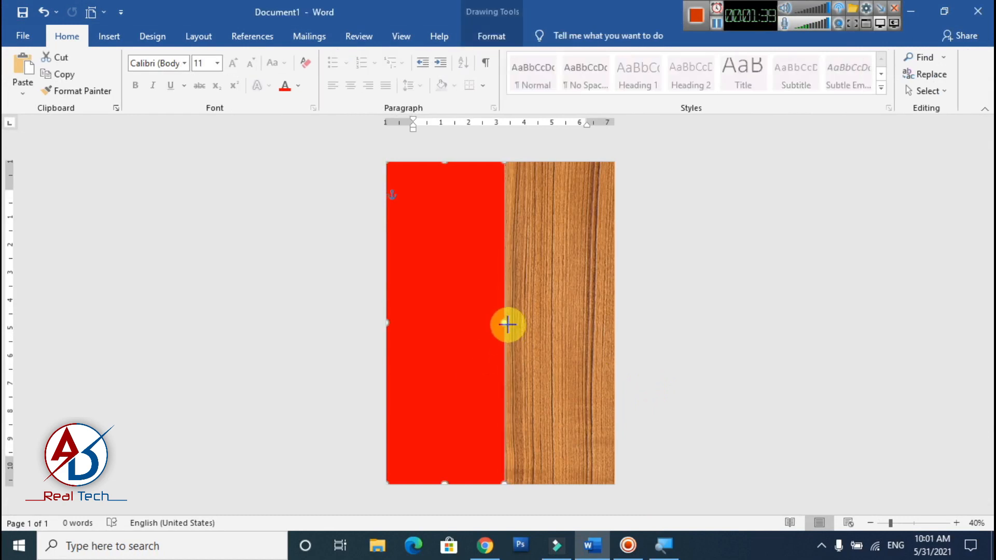
pyautogui.click(688, 333)
# - Draw a teardrop shape about 4.11" high and wide and place it on the lower half of the red rectangle
pyautogui.scroll(1, 537, 350)
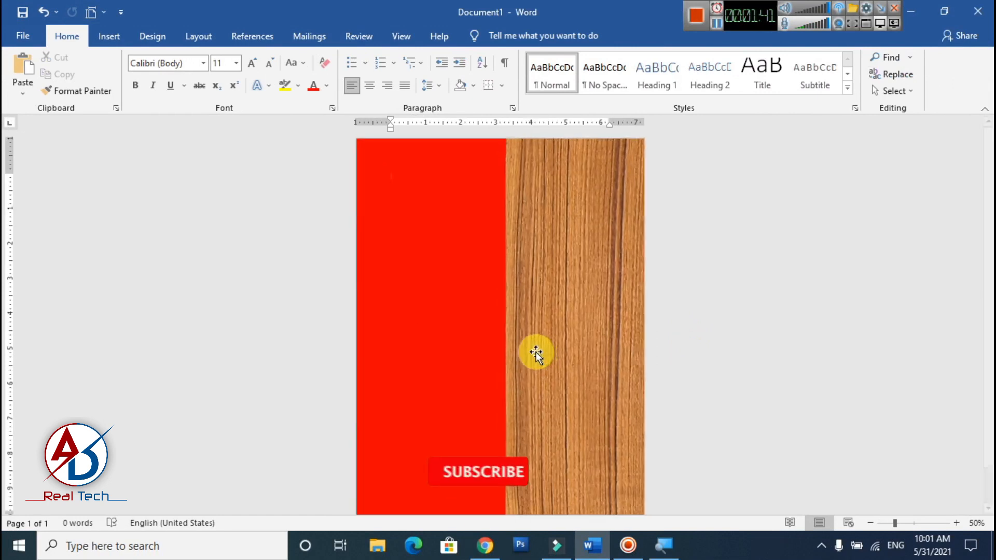
pyautogui.scroll(-1, 534, 350)
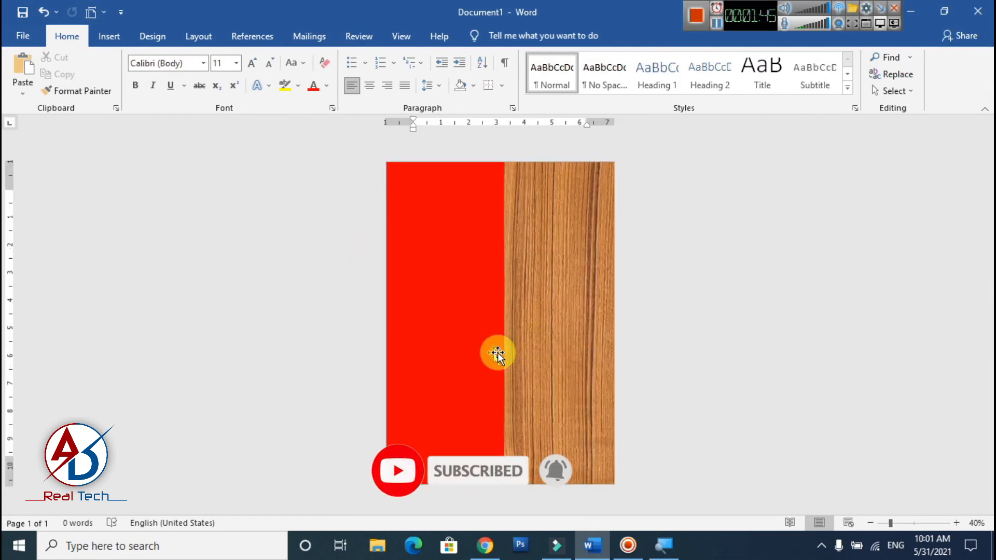
pyautogui.click(109, 37)
pyautogui.click(193, 59)
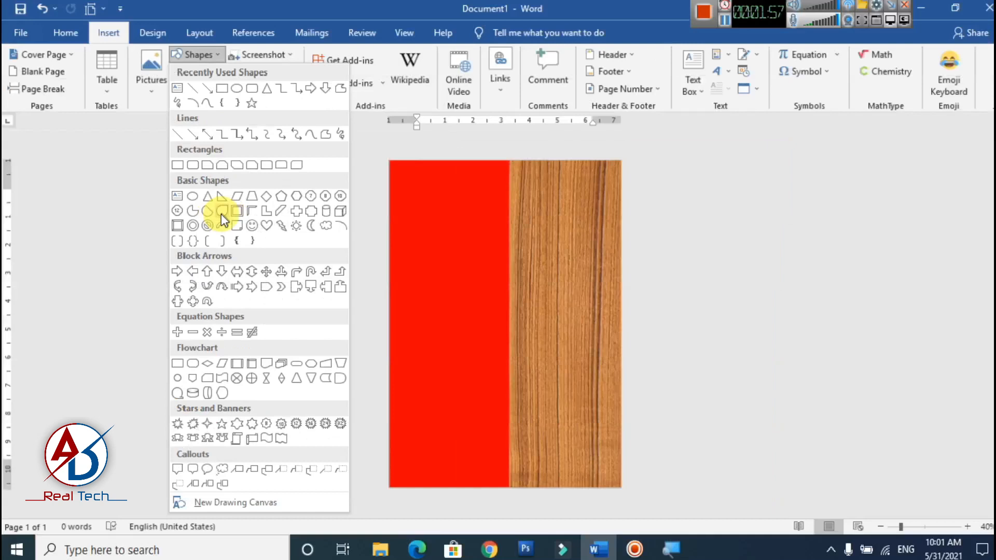
pyautogui.click(221, 214)
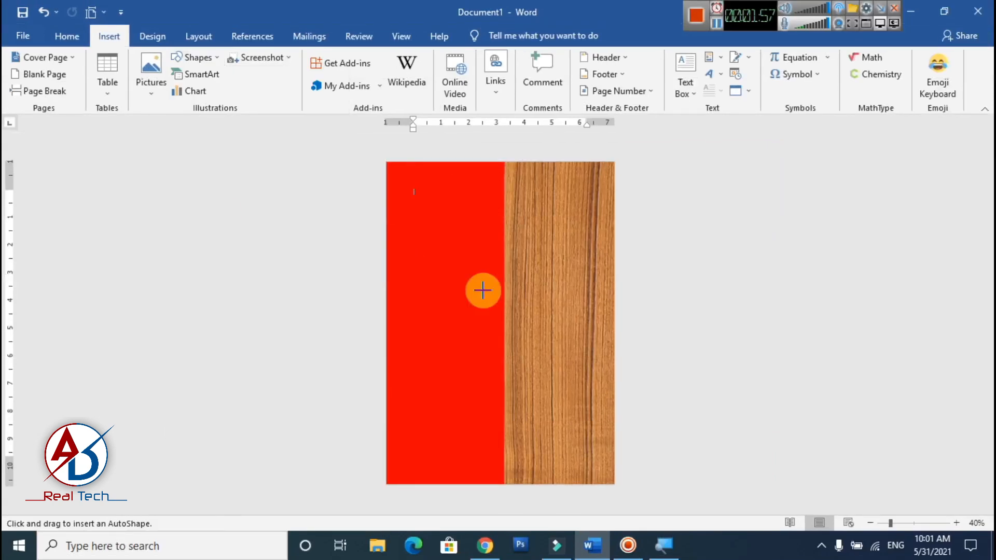
pyautogui.moveTo(445, 253); pyautogui.dragTo(554, 363)
pyautogui.moveTo(514, 313); pyautogui.dragTo(452, 365)
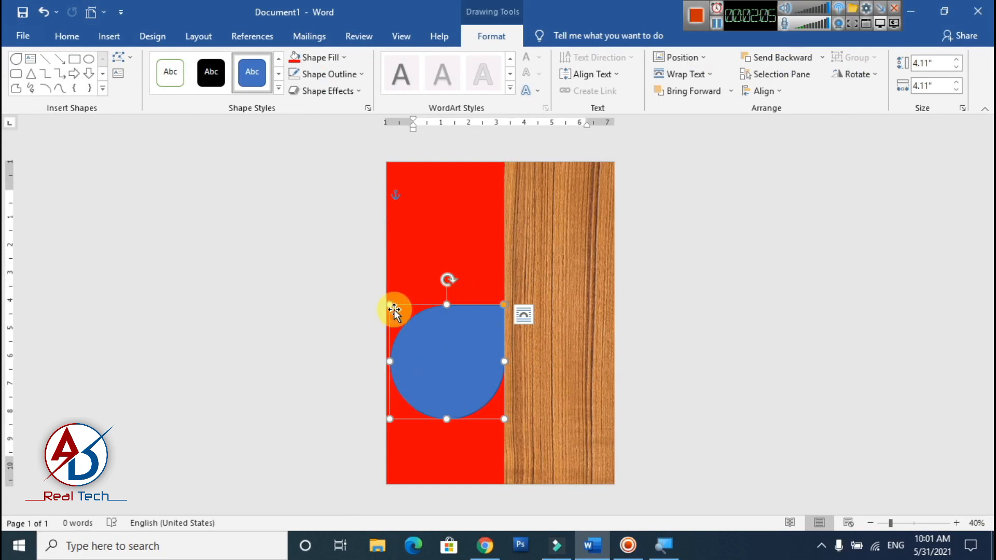
# - Give the teardrop a white outline with a weight of 4½ pt
pyautogui.click(338, 74)
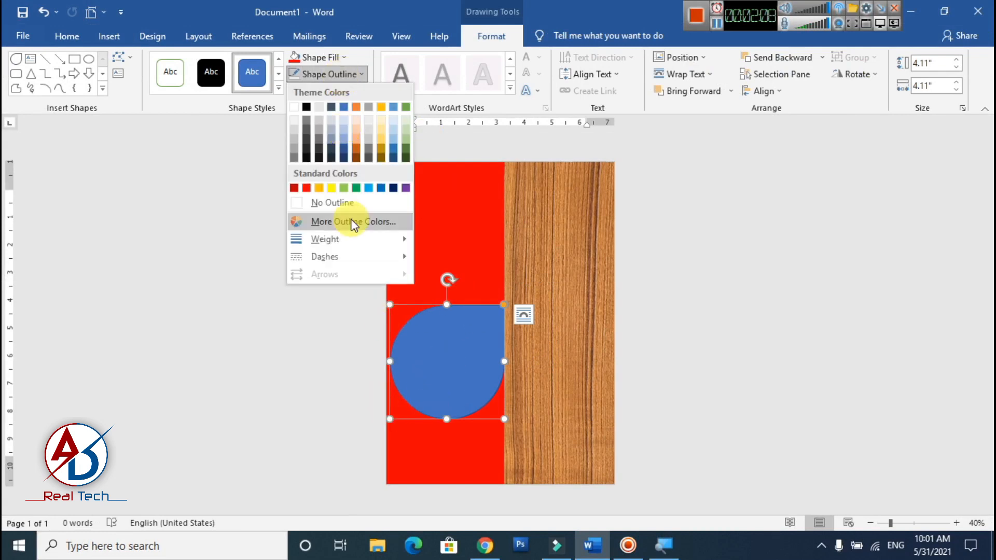
pyautogui.click(293, 107)
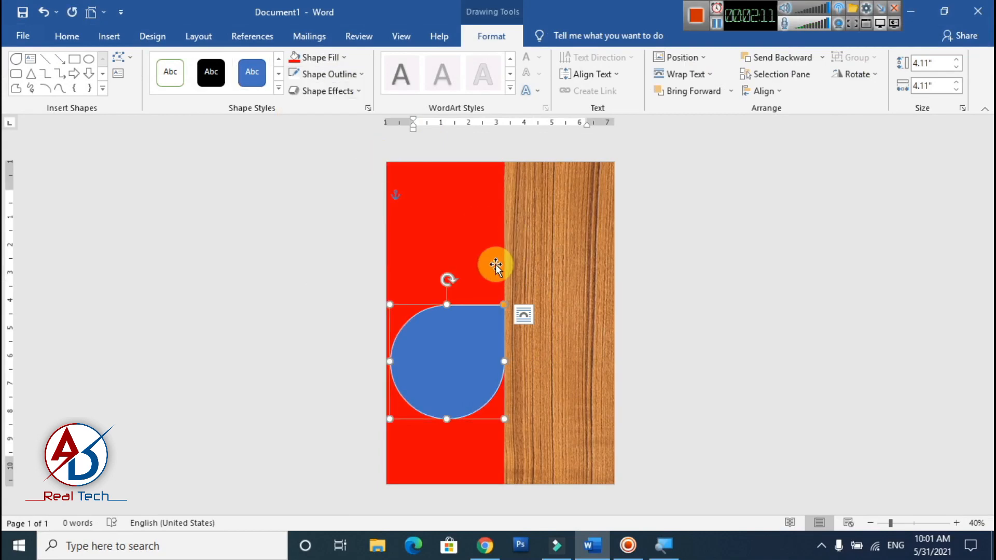
pyautogui.keyDown('ctrl'); pyautogui.scroll(4, 593, 294); pyautogui.keyUp('ctrl')
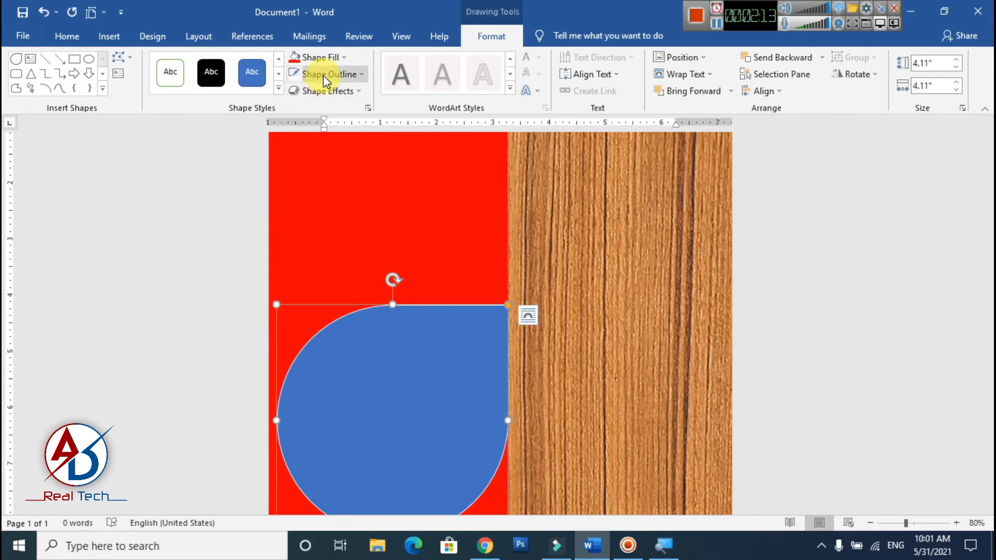
pyautogui.click(323, 76)
pyautogui.moveTo(332, 240)
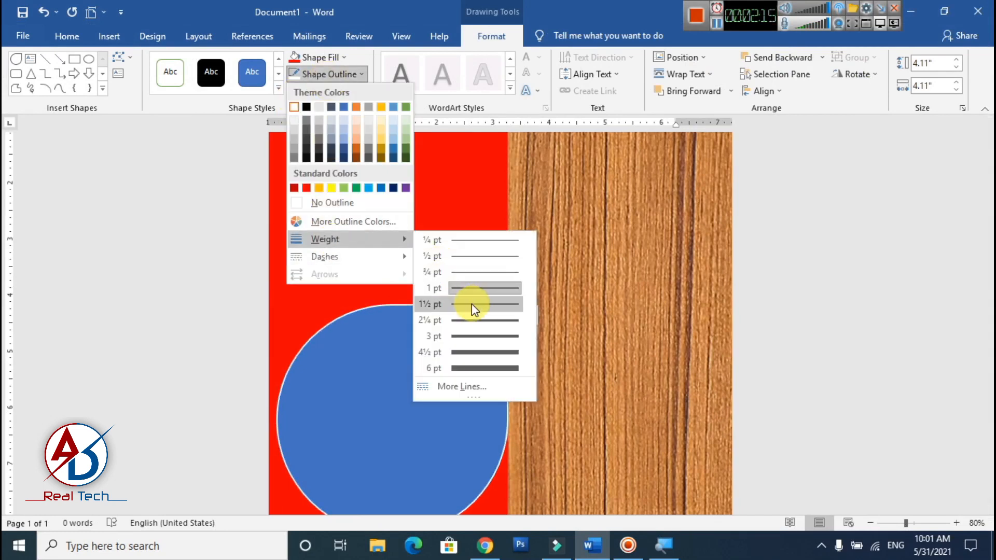
pyautogui.click(472, 348)
# - Widen the red rectangle slightly at its right edge and shift the teardrop so its pointed corner meets that edge
pyautogui.click(485, 261)
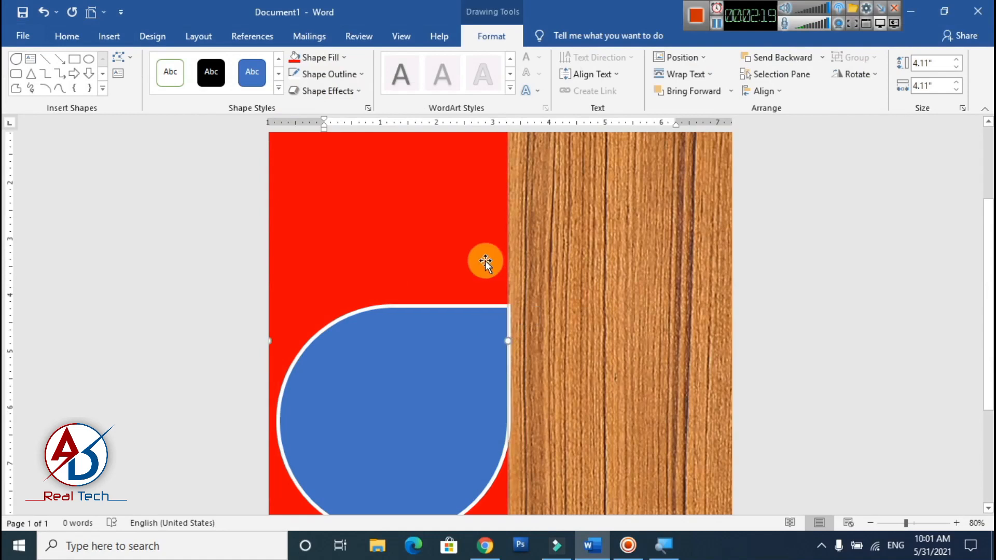
pyautogui.moveTo(508, 341)
pyautogui.mouseDown()
pyautogui.moveTo(520, 342)
pyautogui.moveTo(495, 342)
pyautogui.mouseUp()
pyautogui.scroll(-5, 309, 354)
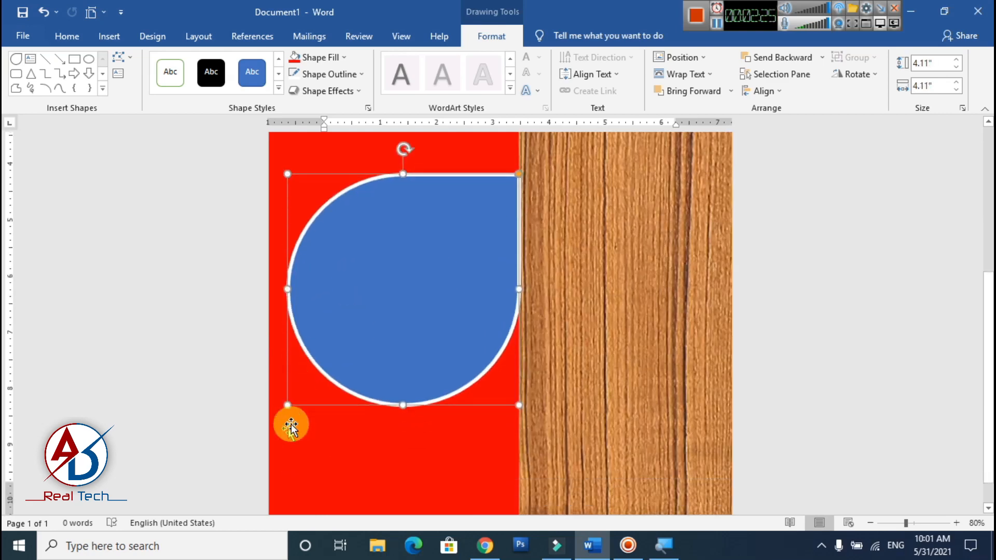
# - Enlarge the teardrop from its lower-left corner to about 4.37" high and wide so it nearly spans the red rectangle's width
pyautogui.moveTo(288, 404); pyautogui.dragTo(273, 418)
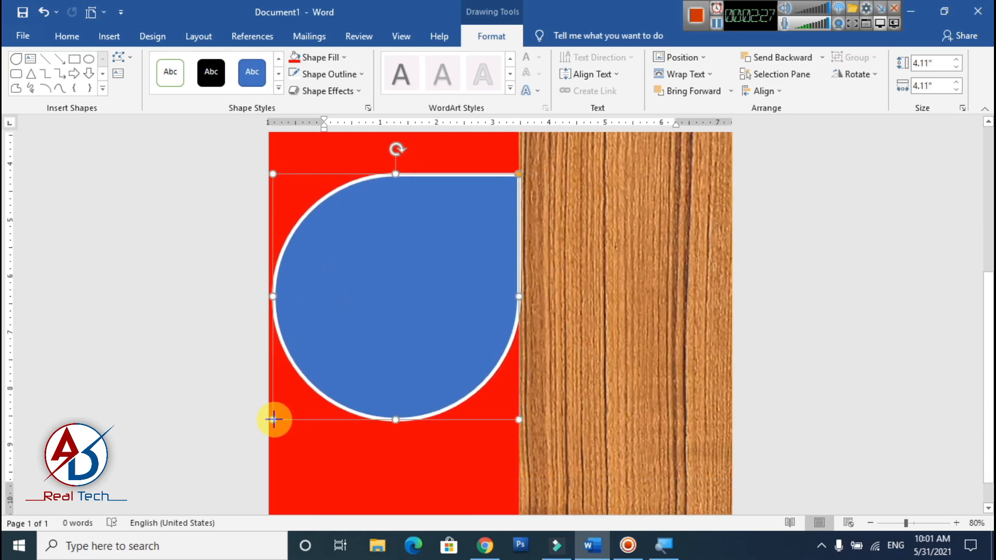
pyautogui.click(549, 302)
pyautogui.scroll(-4, 548, 304)
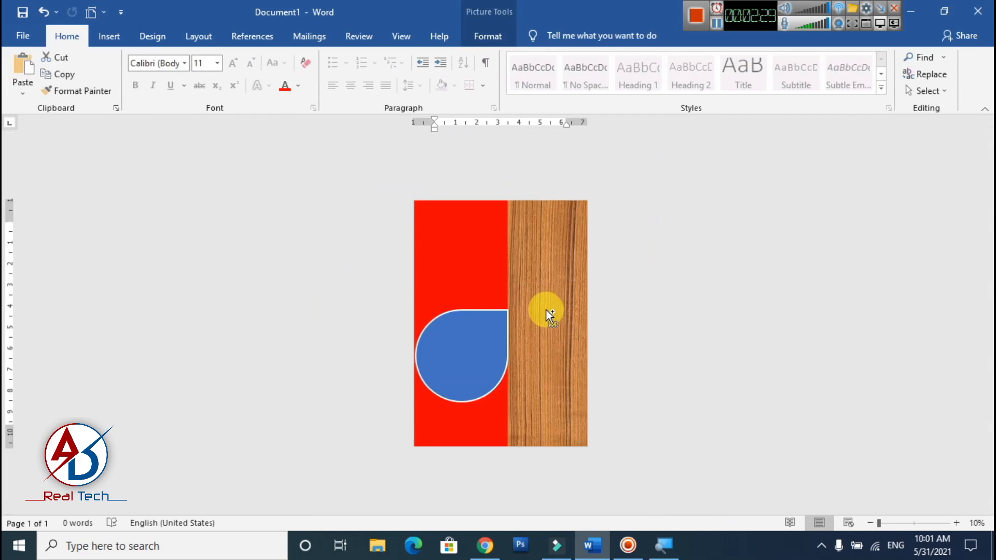
pyautogui.scroll(2, 546, 311)
# - Copy and paste the teardrop, and place the duplicate above the original on the red rectangle
pyautogui.click(483, 360)
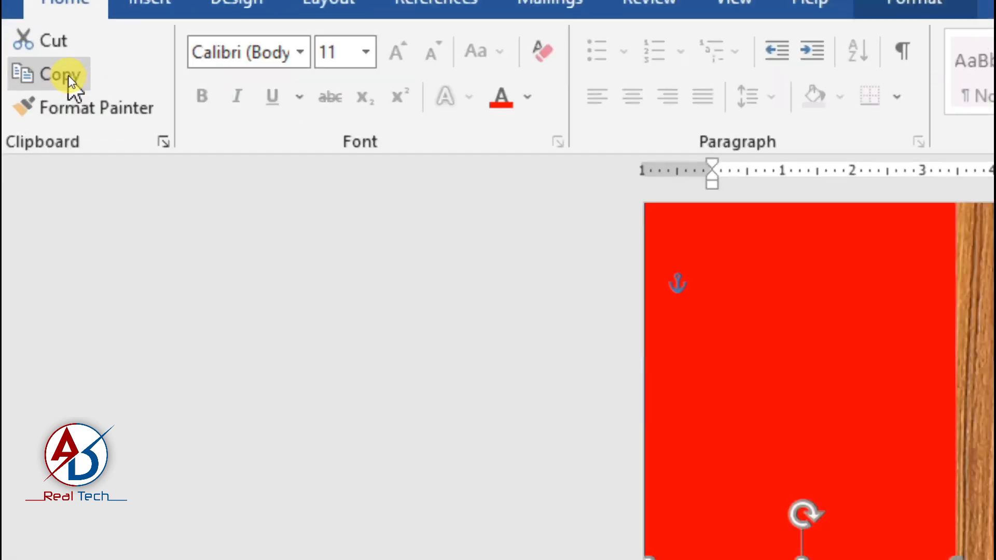
pyautogui.click(71, 75)
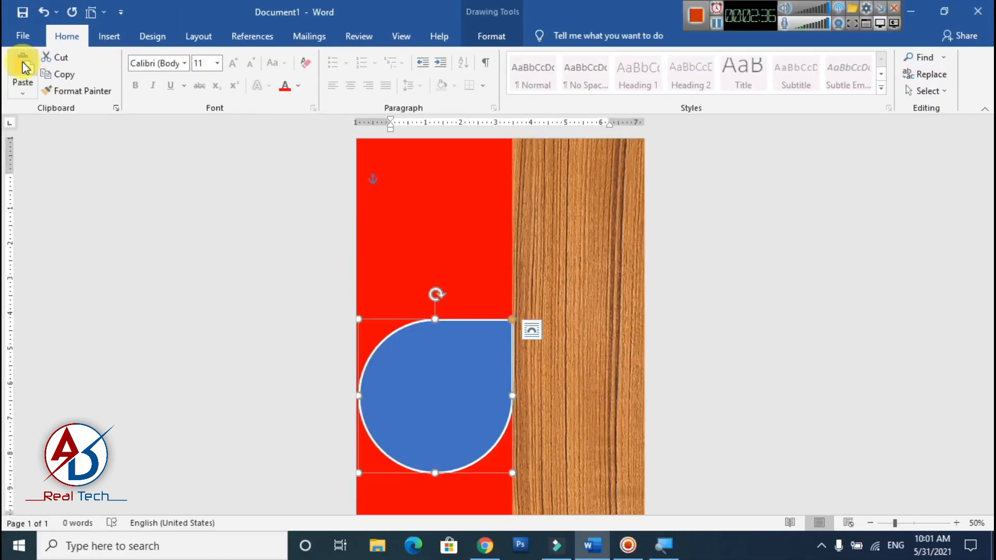
pyautogui.click(23, 61)
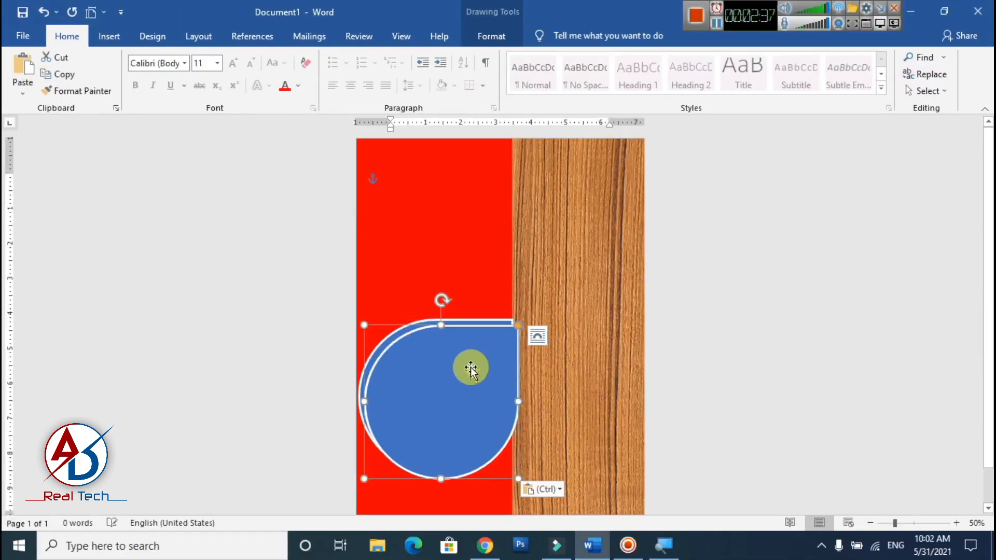
pyautogui.moveTo(469, 367); pyautogui.dragTo(465, 258)
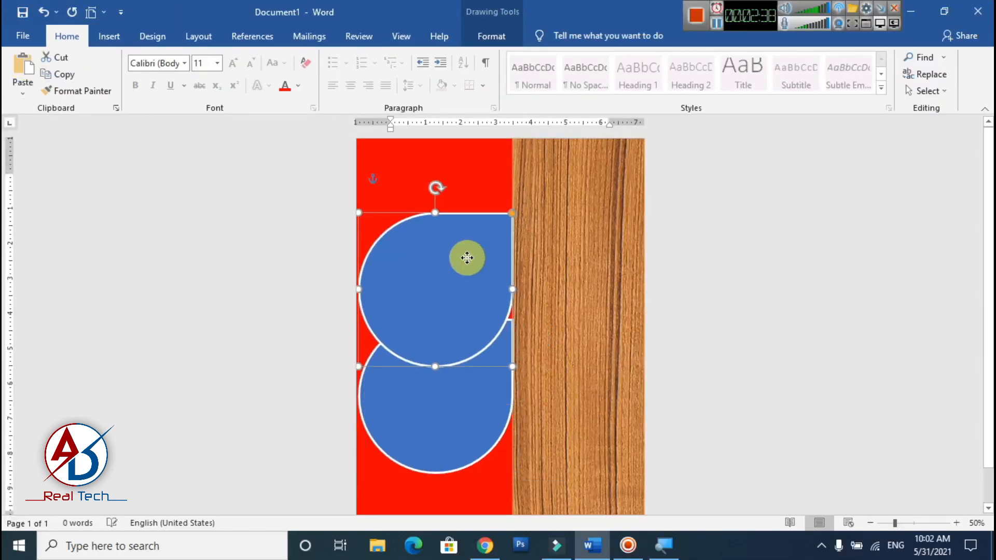
# - Rotate the duplicate right by 90° twice and move it onto the wood so both teardrops' pointed corners meet
pyautogui.click(500, 35)
pyautogui.click(862, 76)
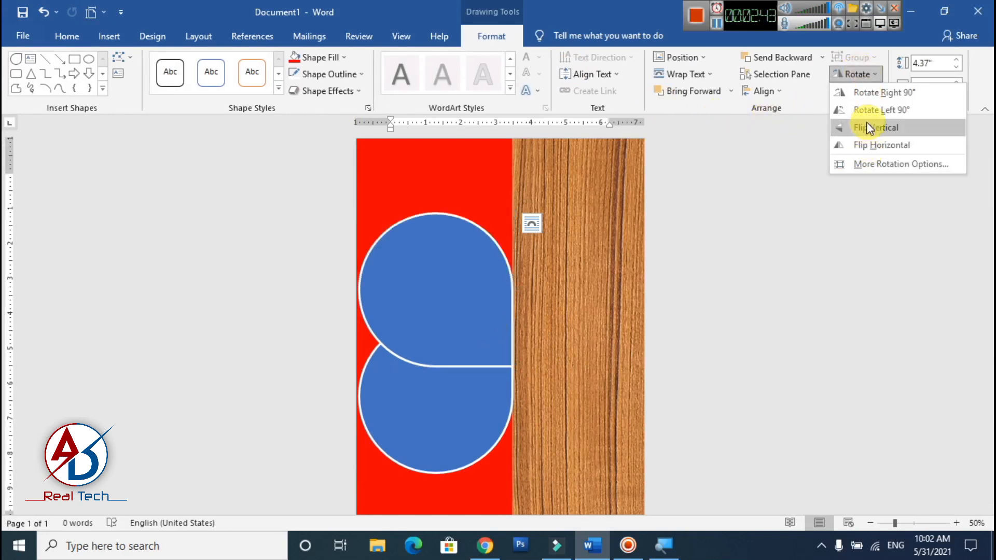
pyautogui.click(879, 95)
pyautogui.click(854, 73)
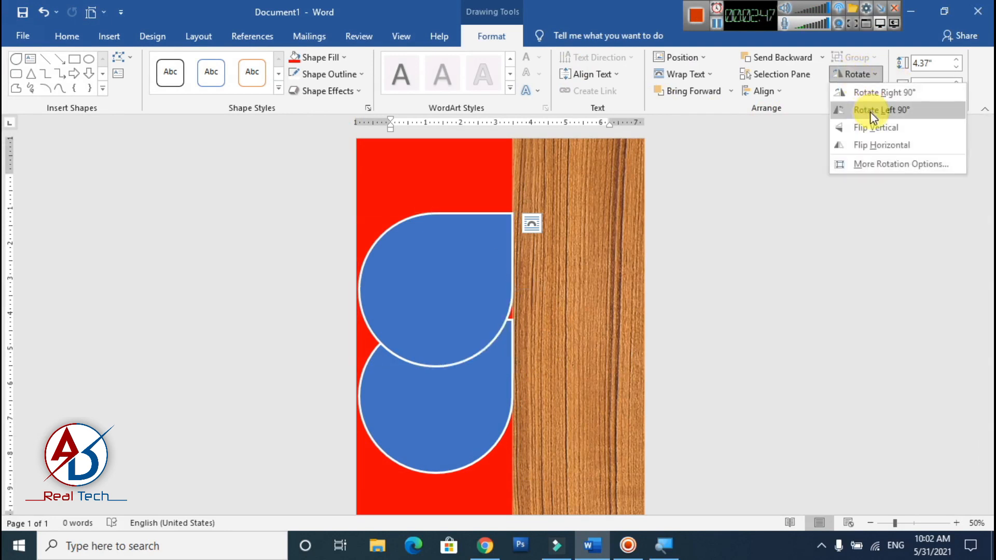
pyautogui.click(880, 92)
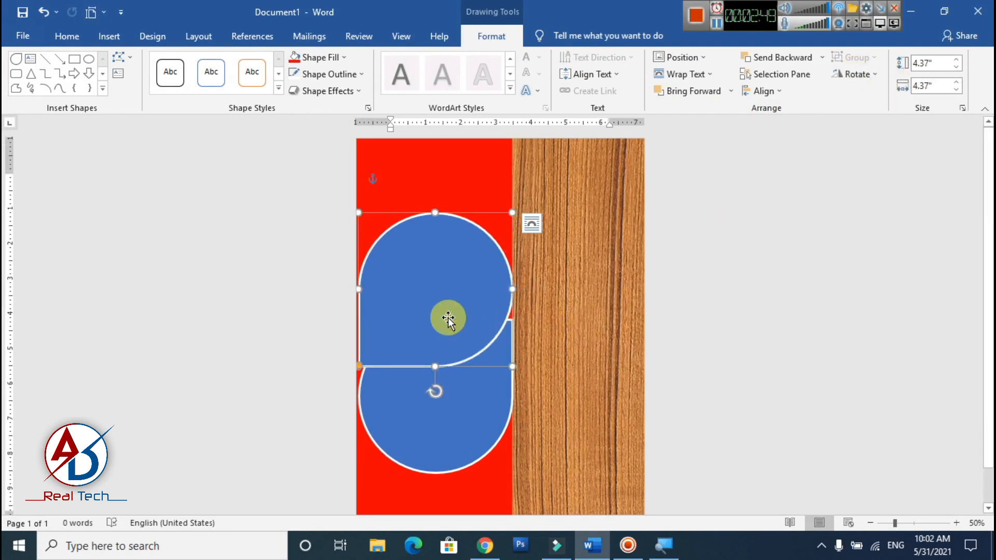
pyautogui.moveTo(448, 319); pyautogui.dragTo(589, 282)
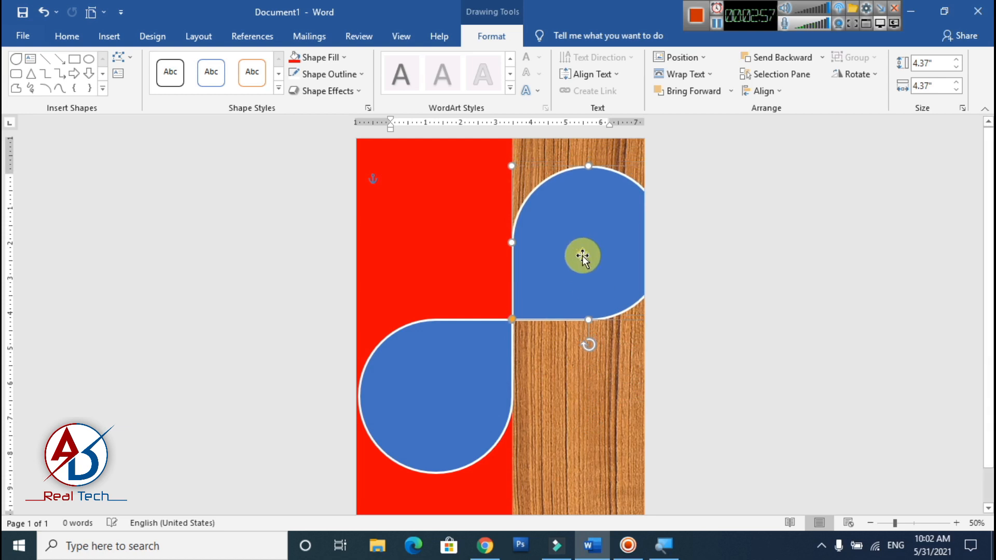
# - Shrink the teardrop on the wood to about 3.57" high and wide, keeping its pointed corner at the meeting point
pyautogui.keyDown('ctrl'); pyautogui.scroll(-3, 574, 305); pyautogui.keyUp('ctrl')
pyautogui.keyDown('ctrl'); pyautogui.scroll(1, 537, 303); pyautogui.keyUp('ctrl')
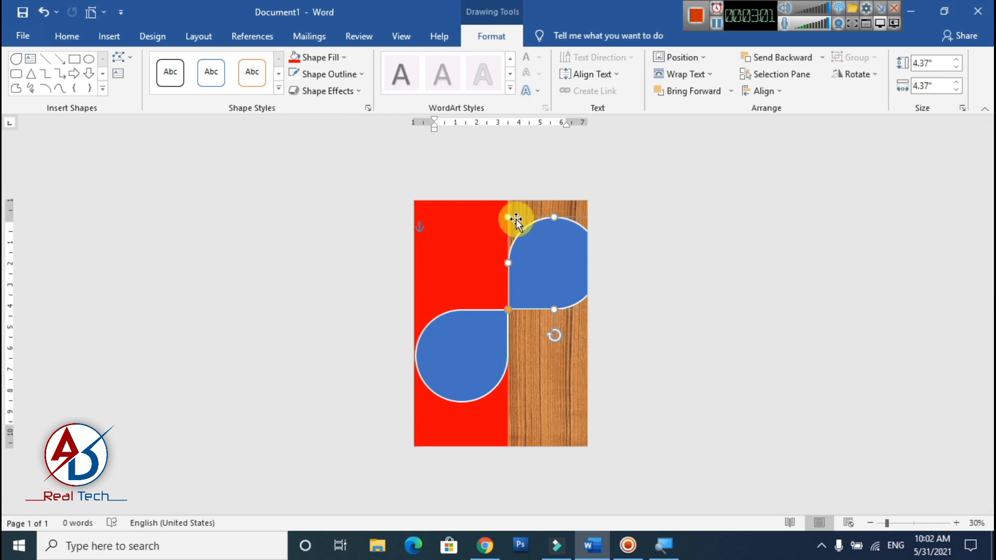
pyautogui.moveTo(509, 220); pyautogui.dragTo(514, 228)
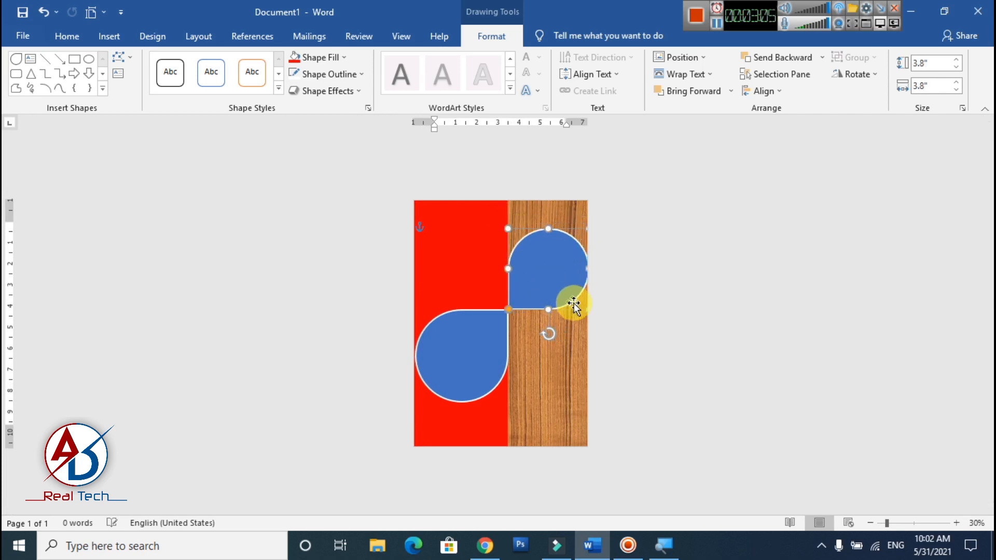
pyautogui.moveTo(581, 306); pyautogui.dragTo(596, 335)
pyautogui.click(625, 363)
pyautogui.scroll(4, 624, 362)
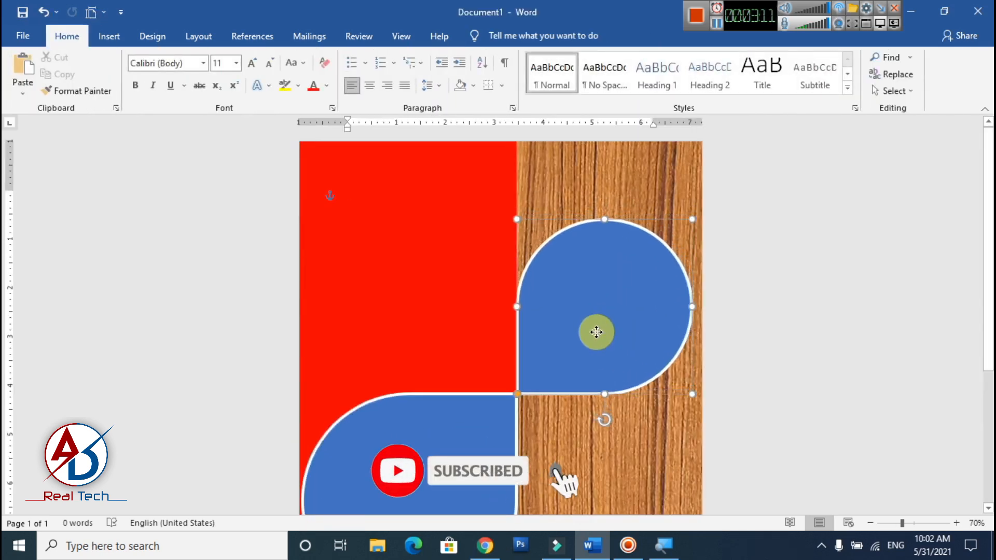
pyautogui.click(763, 372)
pyautogui.scroll(-2, 636, 372)
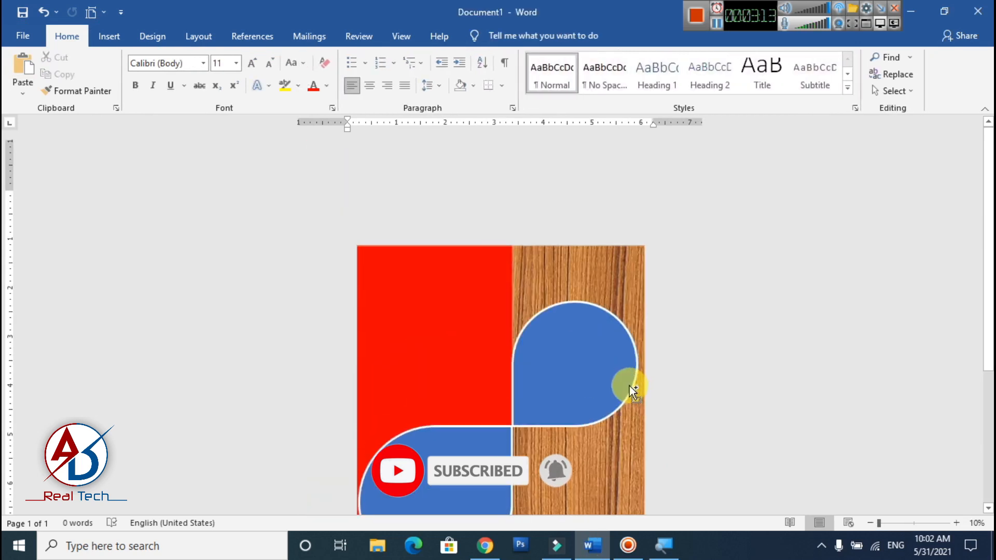
# - Duplicate the teardrop on the wood onto the upper red area and rotate the copy left by 90°
pyautogui.click(578, 291)
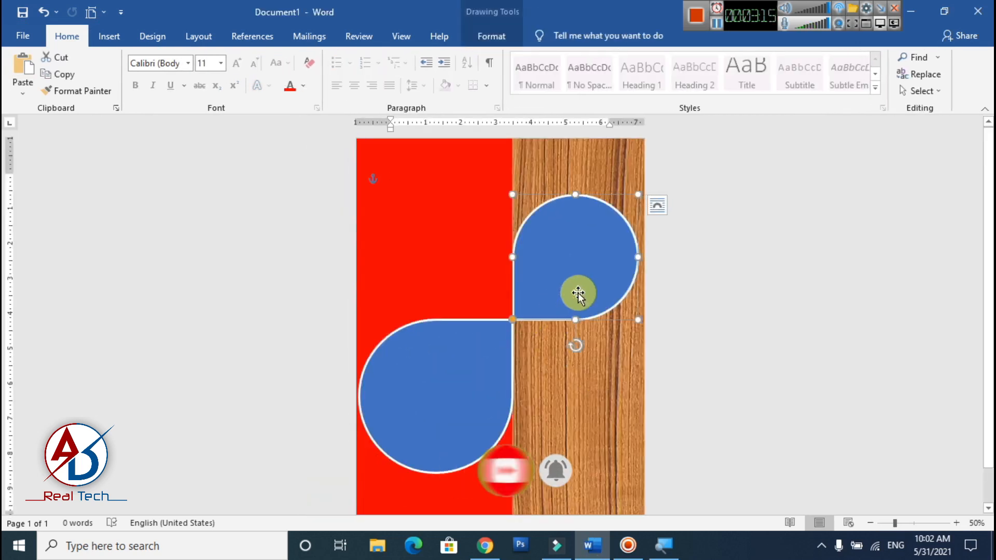
pyautogui.keyDown('ctrl'); pyautogui.moveTo(579, 275); pyautogui.dragTo(458, 255); pyautogui.keyUp('ctrl')
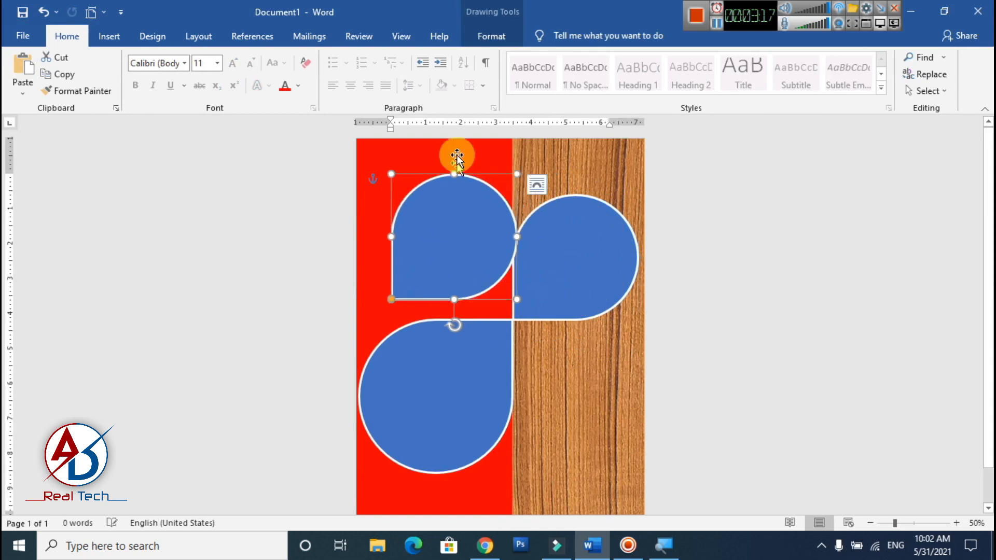
pyautogui.click(492, 36)
pyautogui.click(855, 74)
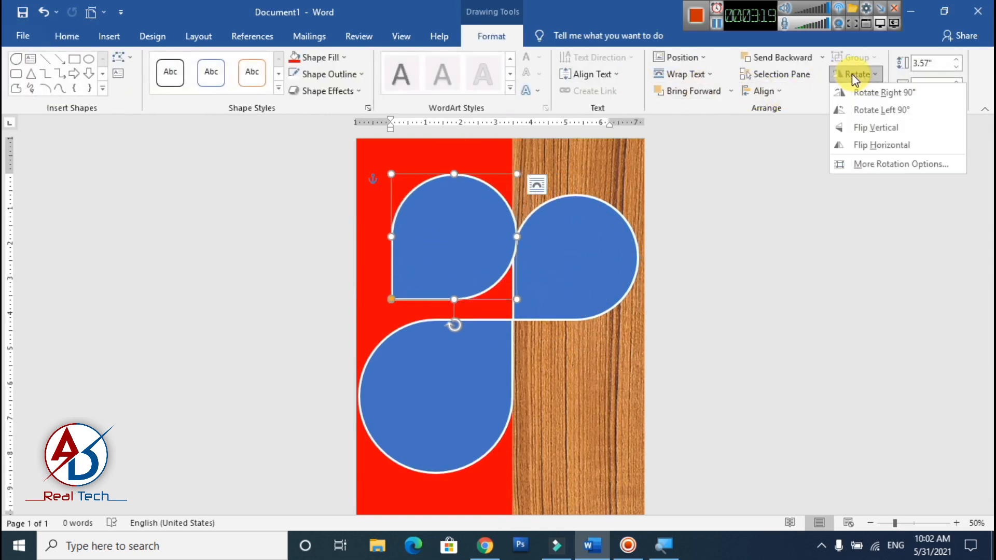
pyautogui.click(862, 110)
# - Move the upper-left teardrop's pointed corner to the shared meeting point and shrink it to about 2.67" high and wide
pyautogui.moveTo(471, 300); pyautogui.dragTo(471, 289)
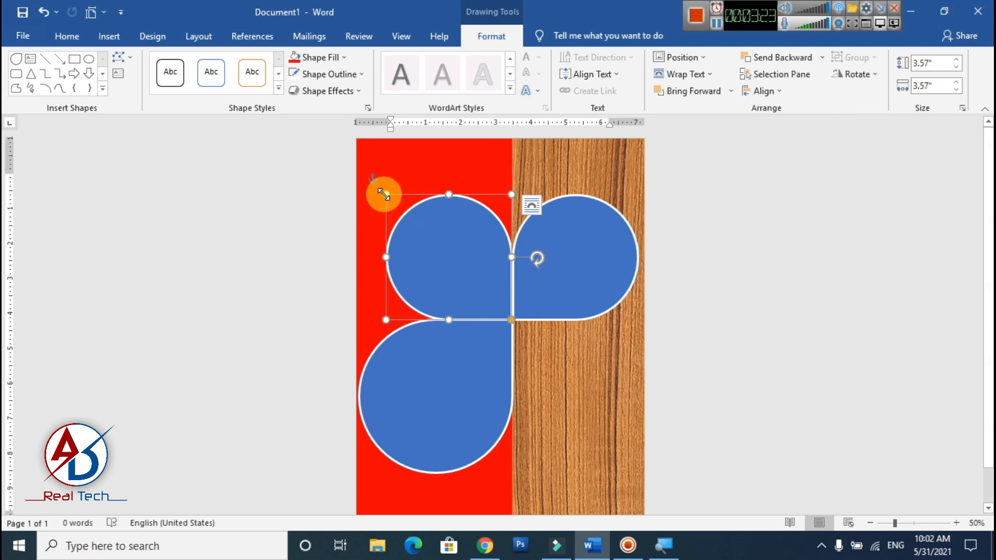
pyautogui.moveTo(384, 195); pyautogui.dragTo(409, 223)
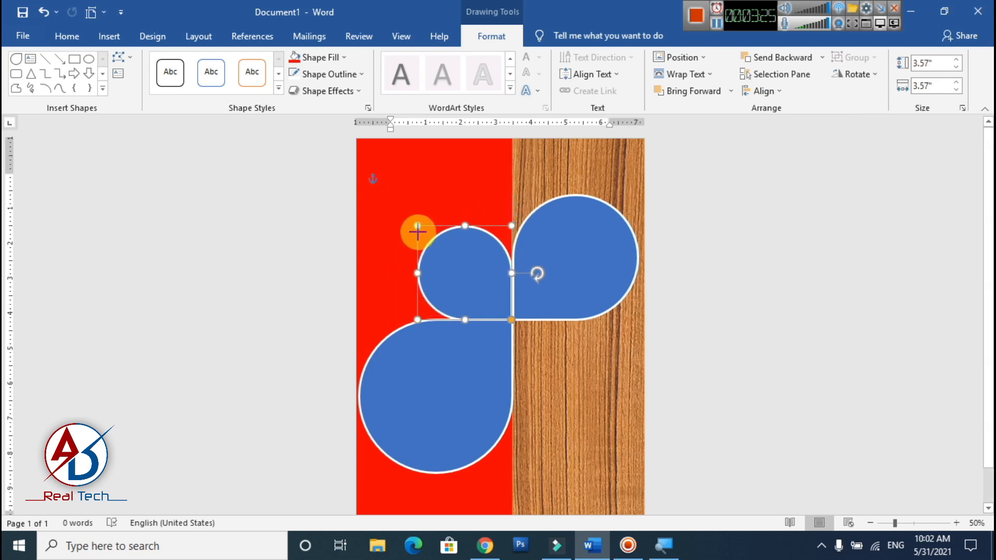
pyautogui.moveTo(418, 232); pyautogui.dragTo(418, 228)
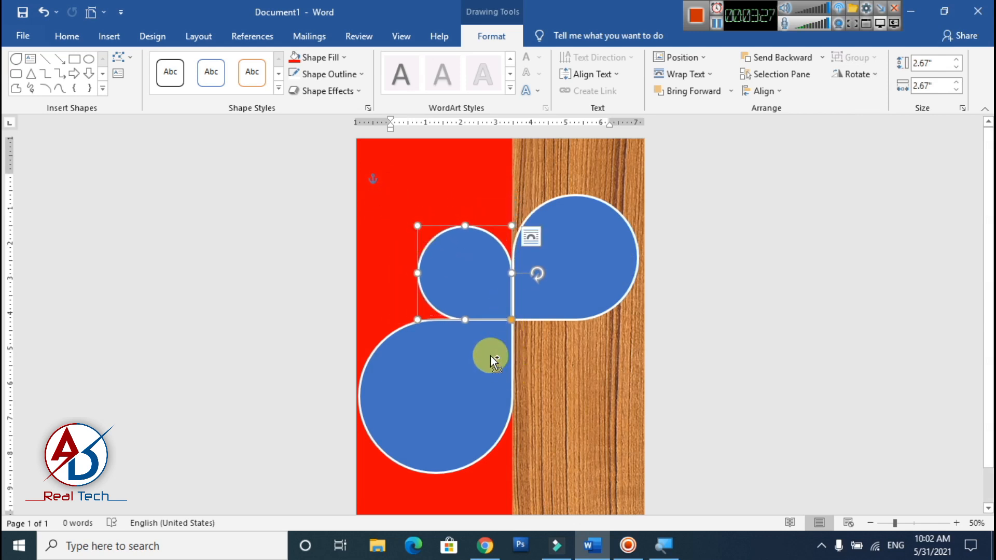
# - Duplicate the small teardrop, flip the copy vertically and horizontally, and fit it below the wood-side teardrop at the meeting point
pyautogui.moveTo(487, 303); pyautogui.dragTo(556, 397)
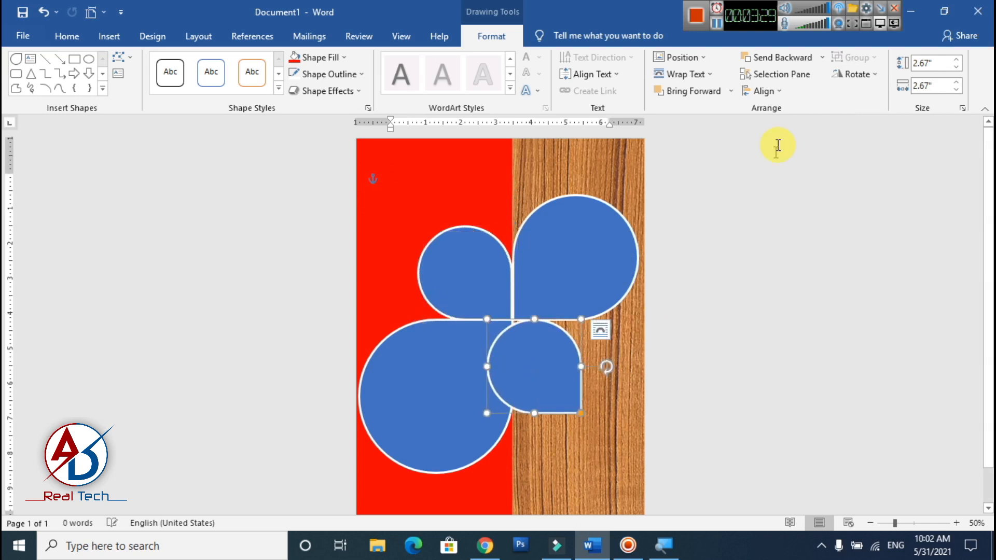
pyautogui.click(864, 75)
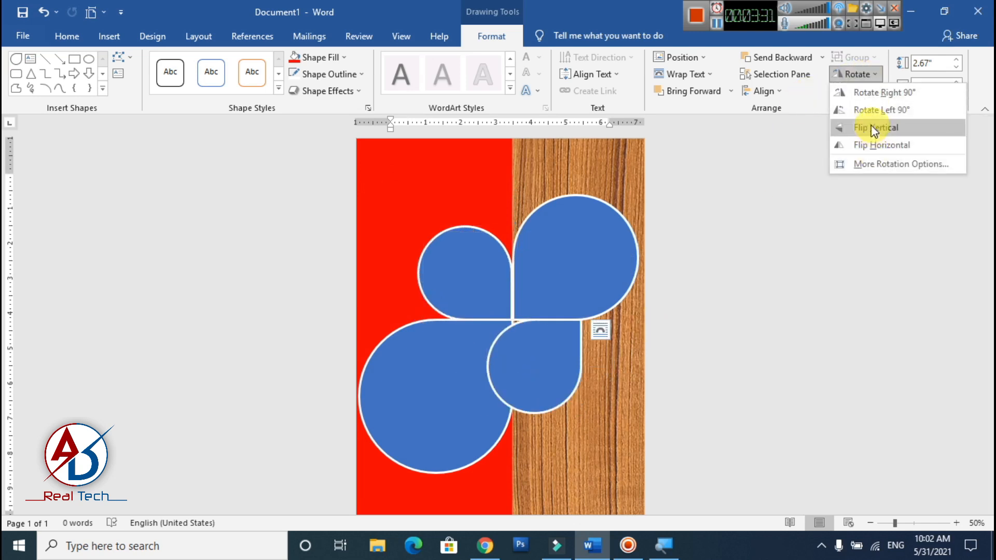
pyautogui.click(876, 128)
pyautogui.click(856, 75)
pyautogui.click(884, 145)
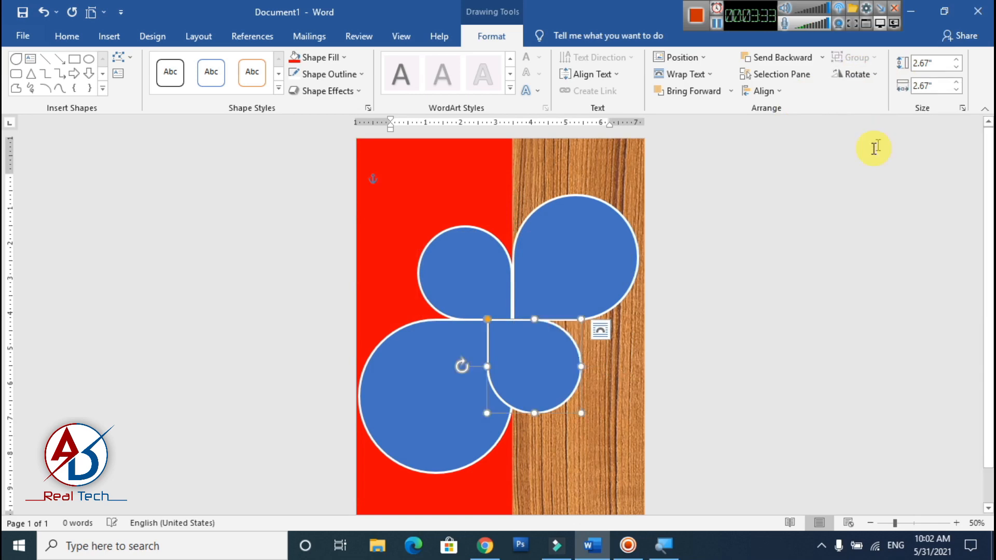
pyautogui.moveTo(545, 378); pyautogui.dragTo(571, 381)
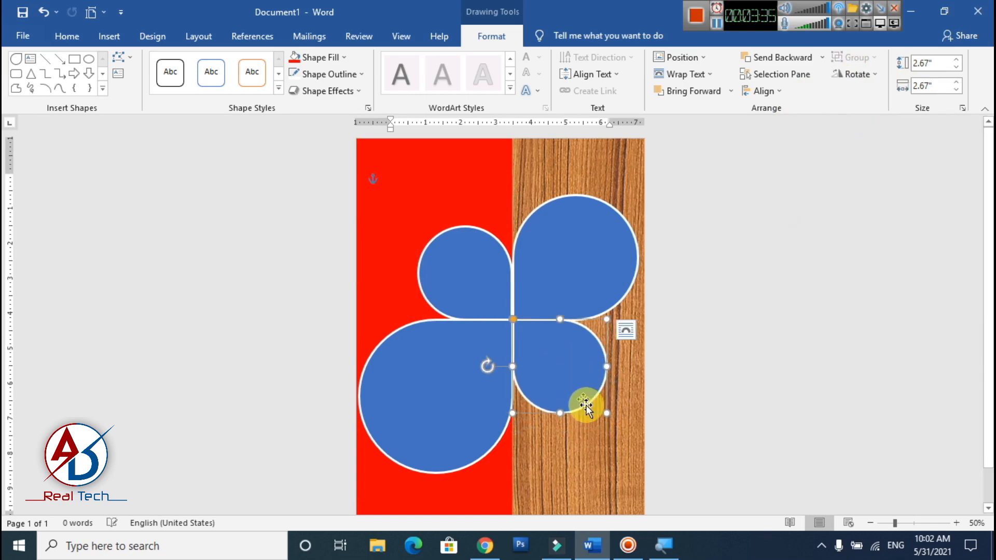
# - Nudge the large teardrop on the wood slightly left so its straight edge lines up with the small teardrop on the red area
pyautogui.click(587, 454)
pyautogui.scroll(4, 581, 460)
pyautogui.click(583, 357)
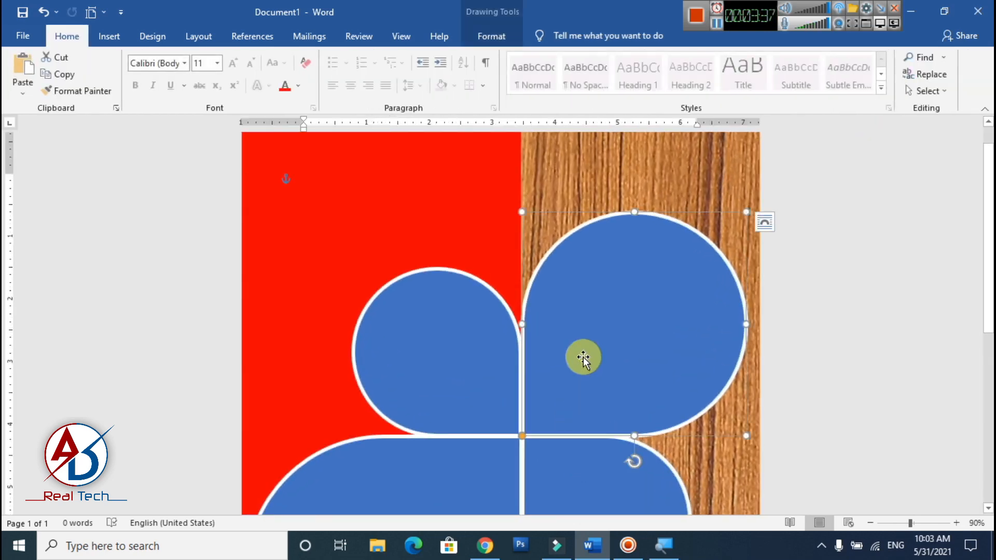
pyautogui.press('Left')
pyautogui.press('Left')
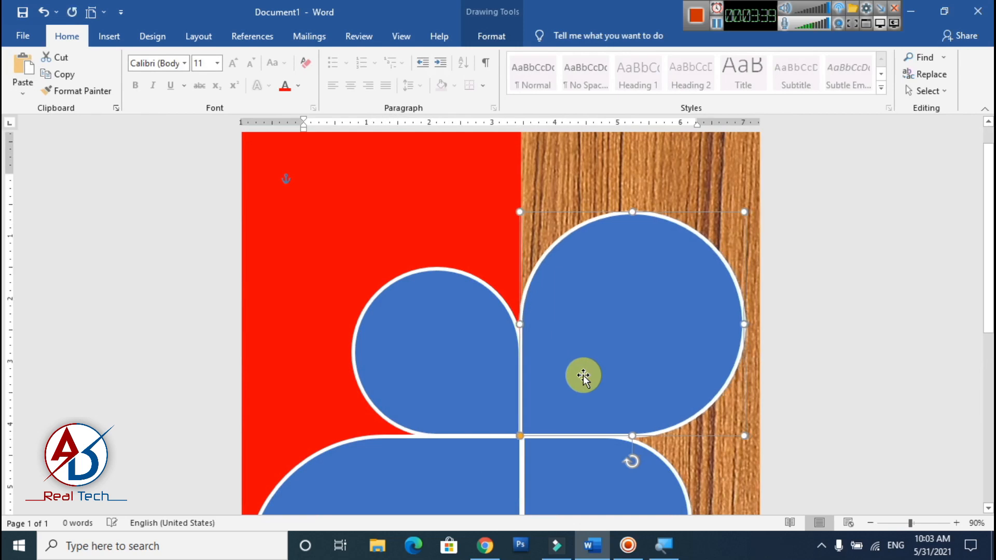
# - Nudge the small teardrop on the wood slightly left to line up with the others, and check the whole page
pyautogui.click(680, 481)
pyautogui.scroll(-3, 683, 459)
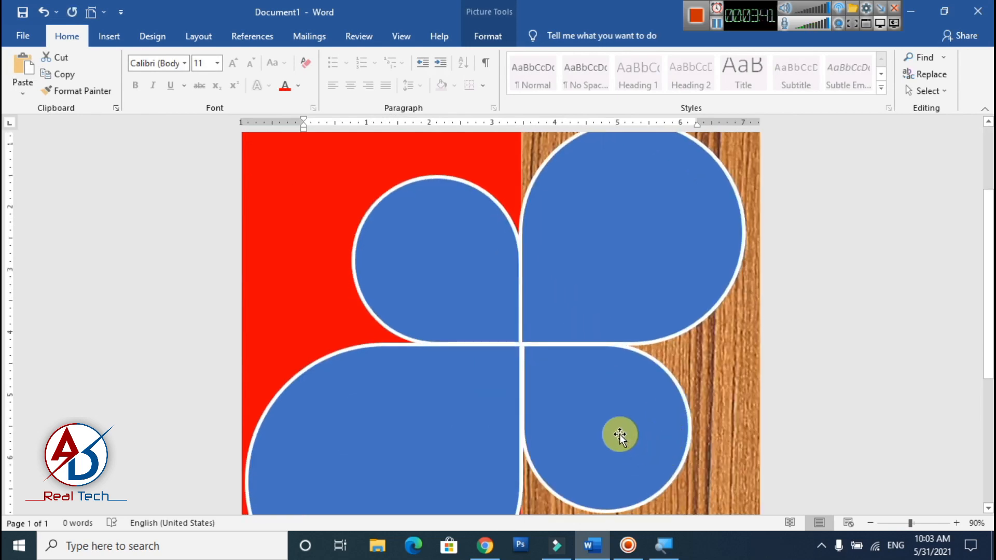
pyautogui.click(620, 435)
pyautogui.click(562, 386)
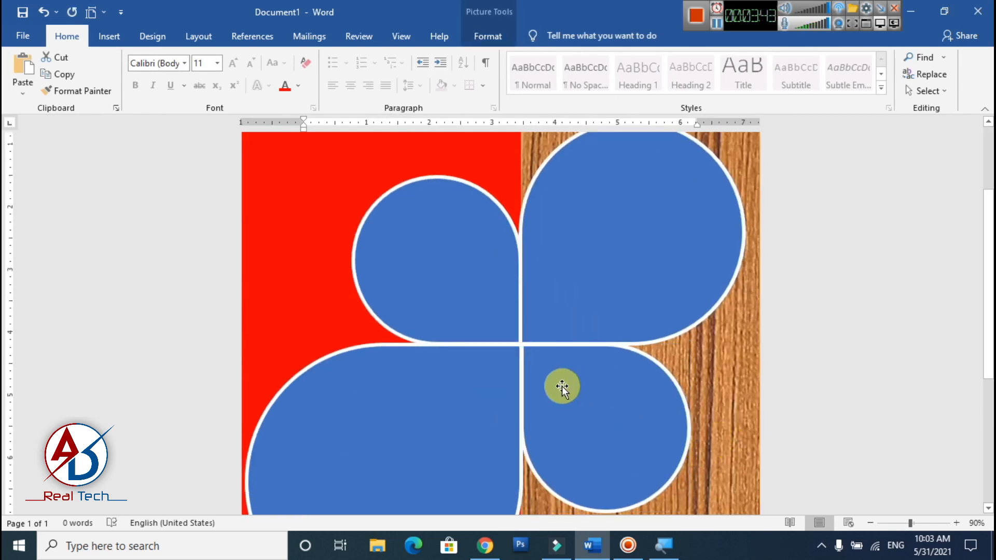
pyautogui.keyDown('ctrl'); pyautogui.scroll(-8, 515, 368); pyautogui.keyUp('ctrl')
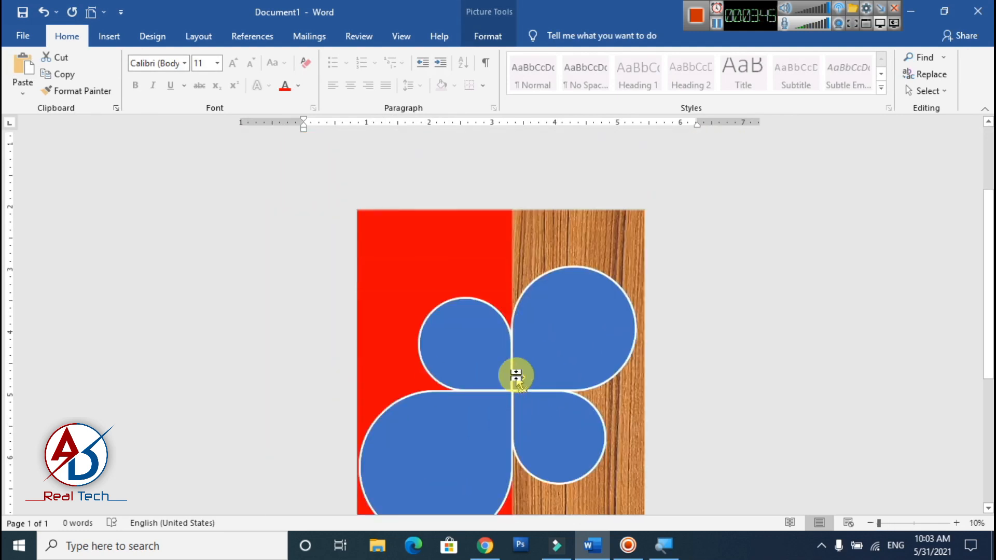
pyautogui.keyDown('ctrl'); pyautogui.scroll(3, 520, 375); pyautogui.keyUp('ctrl')
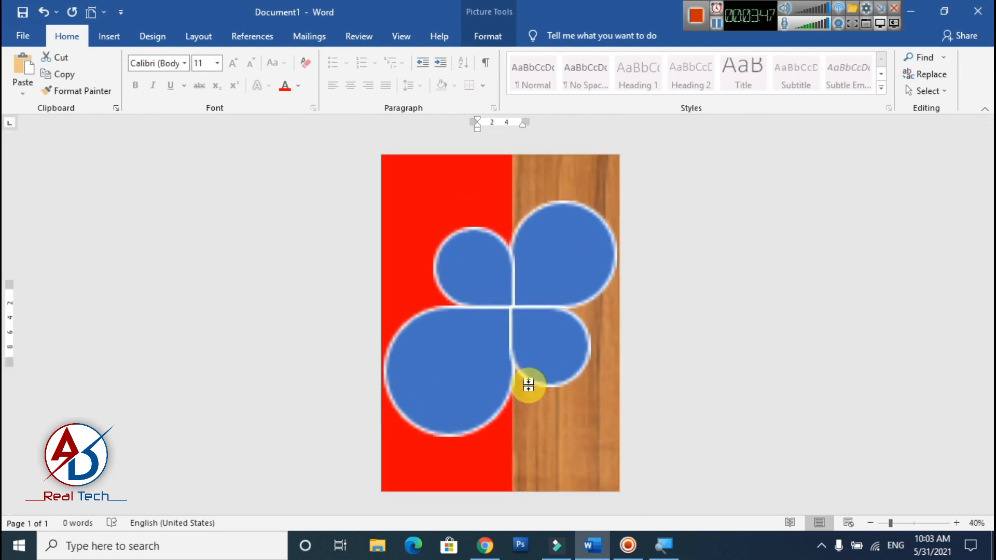
pyautogui.keyDown('ctrl'); pyautogui.scroll(2, 576, 370); pyautogui.keyUp('ctrl')
pyautogui.keyDown('ctrl'); pyautogui.scroll(-2, 576, 370); pyautogui.keyUp('ctrl')
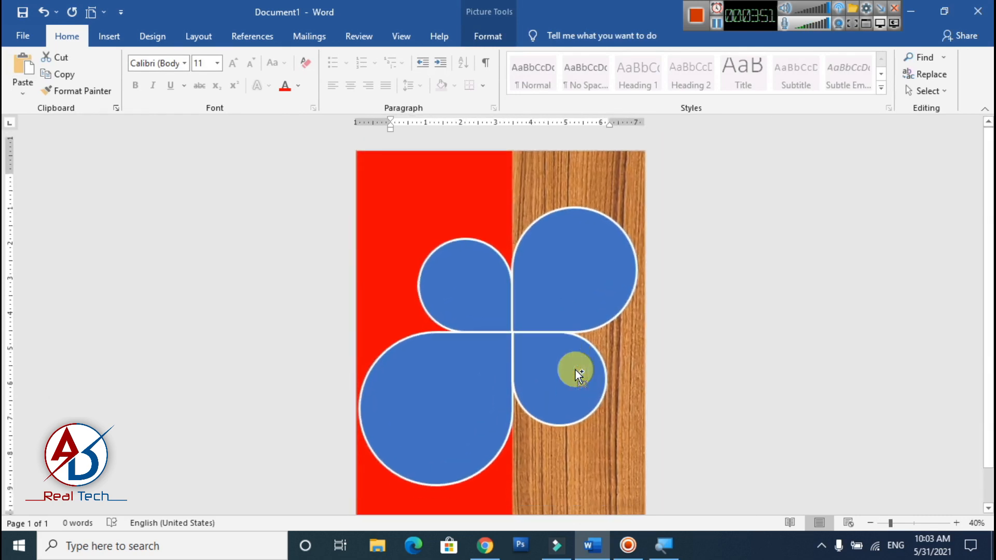
pyautogui.keyDown('ctrl'); pyautogui.scroll(-1, 575, 369); pyautogui.keyUp('ctrl')
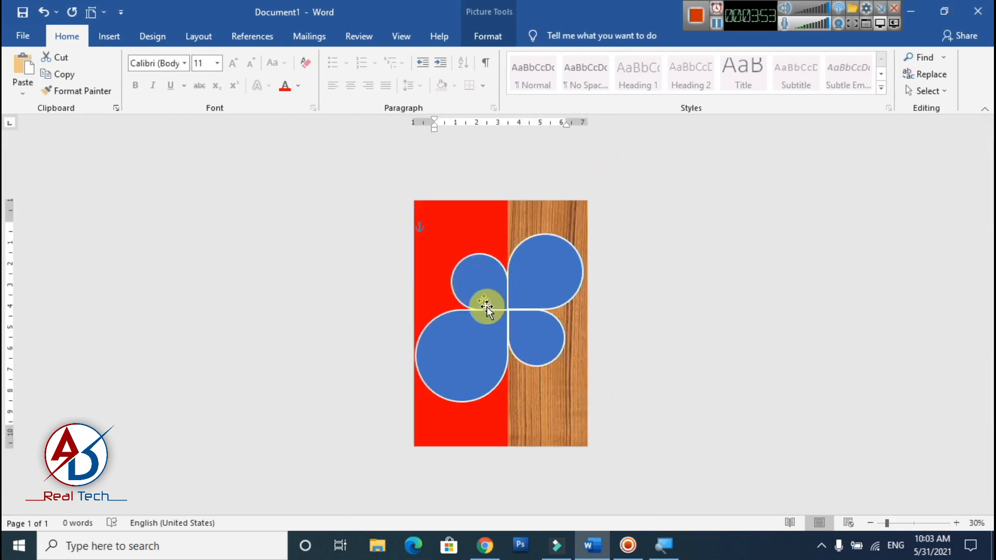
# - Fill the large teardrop on the red area with the picture 766x415_The_Nutrition_Facts_for_Subway_Restaurant_Meals from the food folder
pyautogui.click(475, 363)
pyautogui.click(491, 38)
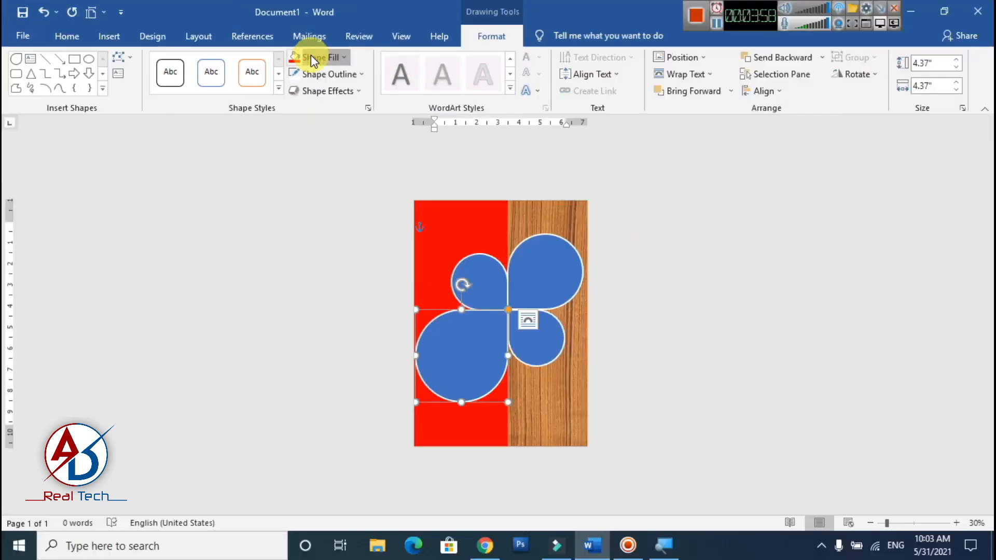
pyautogui.click(310, 55)
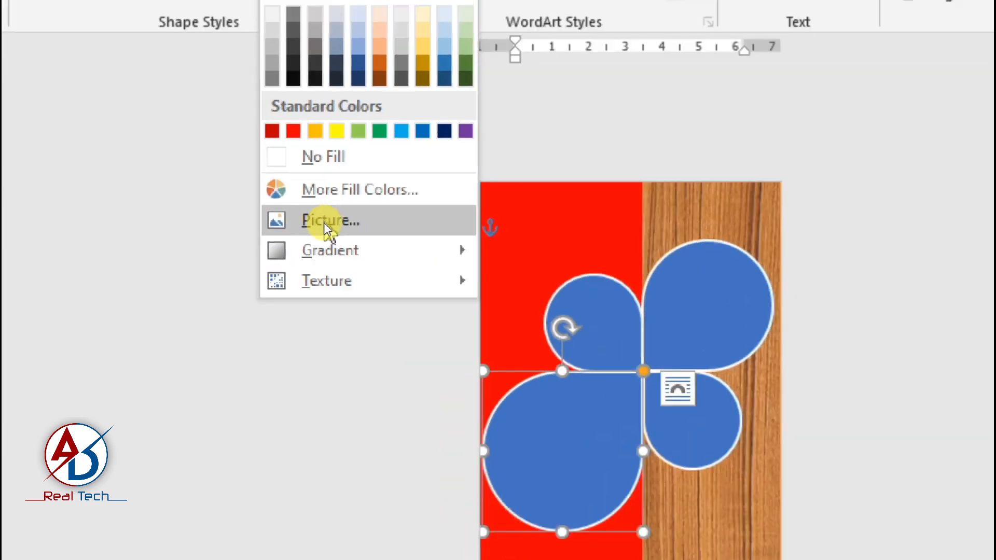
pyautogui.click(324, 223)
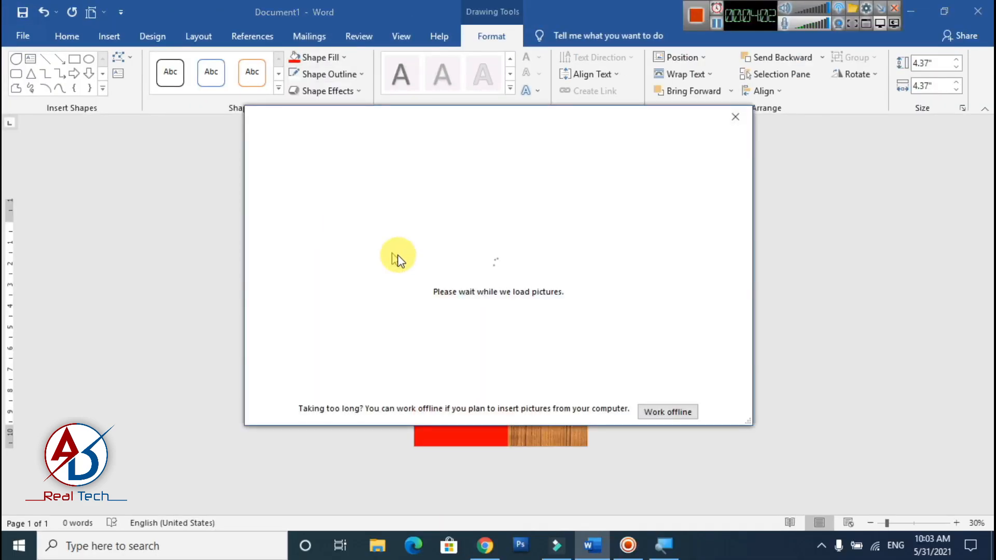
pyautogui.click(675, 410)
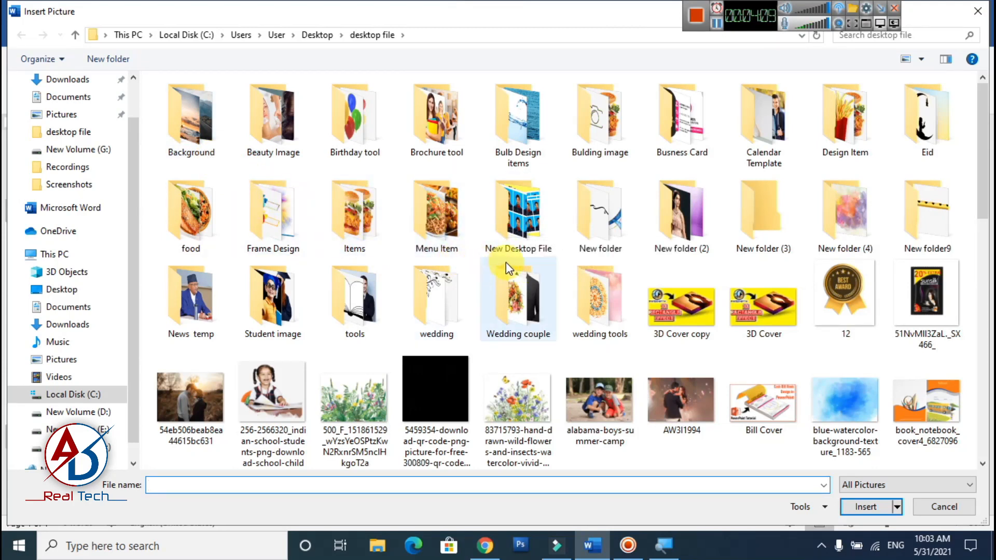
pyautogui.click(178, 211)
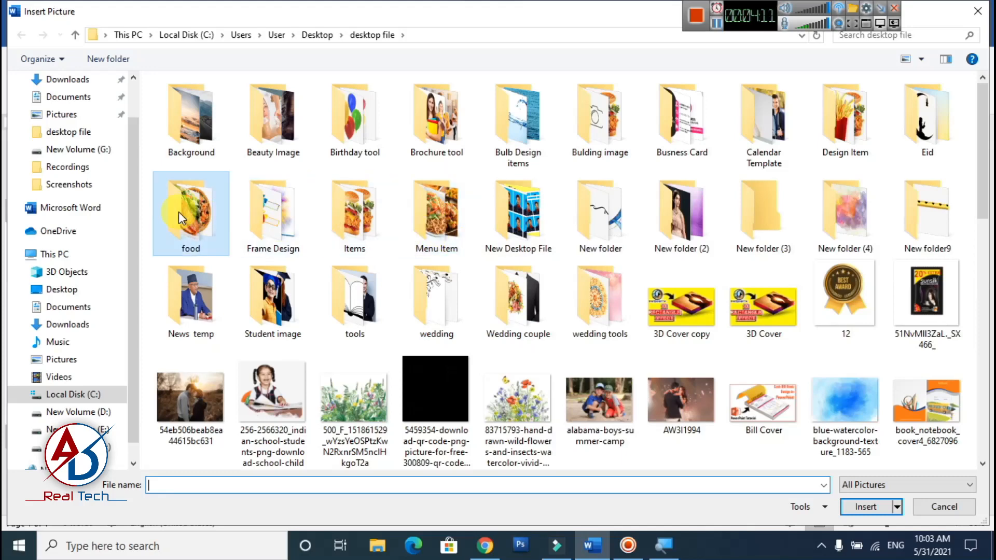
pyautogui.doubleClick(178, 212)
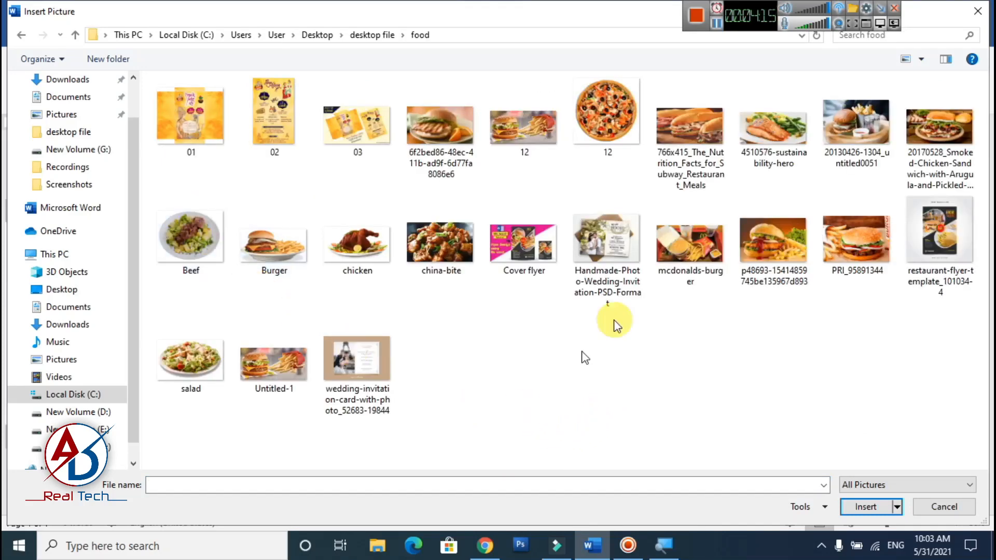
pyautogui.click(676, 140)
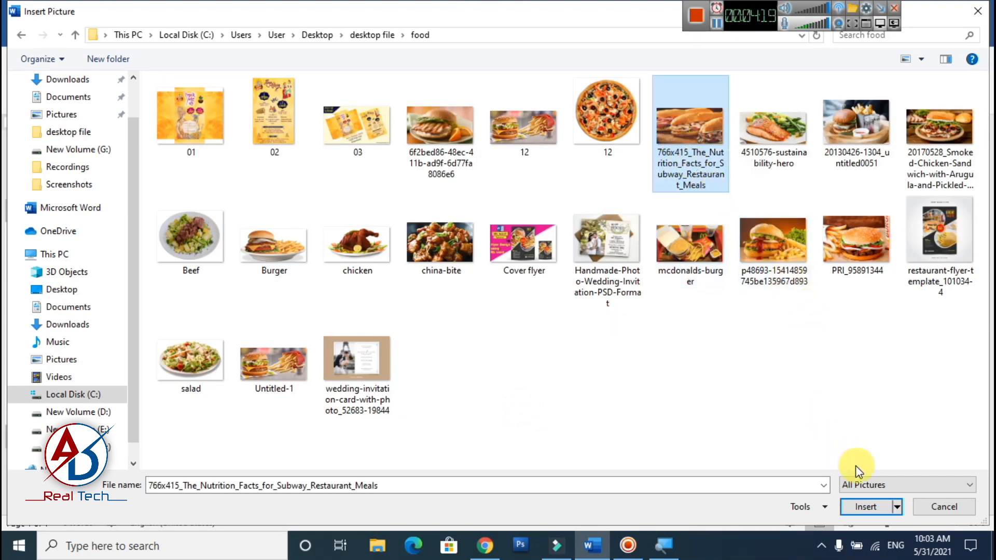
pyautogui.click(861, 509)
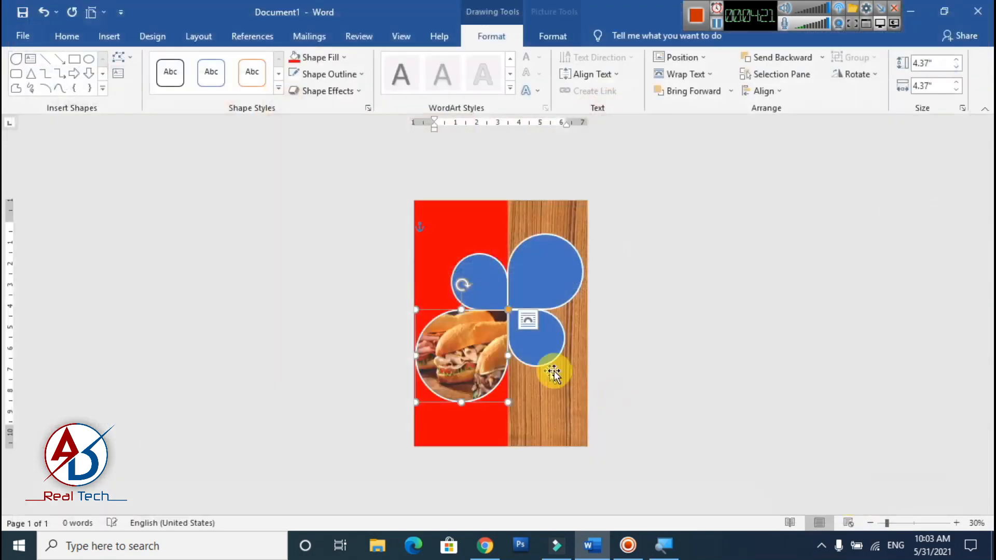
# - Start cropping the sandwich picture, enlarge it beyond the teardrop's frame and reduce its height to just below the frame
pyautogui.keyDown('ctrl'); pyautogui.scroll(4, 569, 372); pyautogui.keyUp('ctrl')
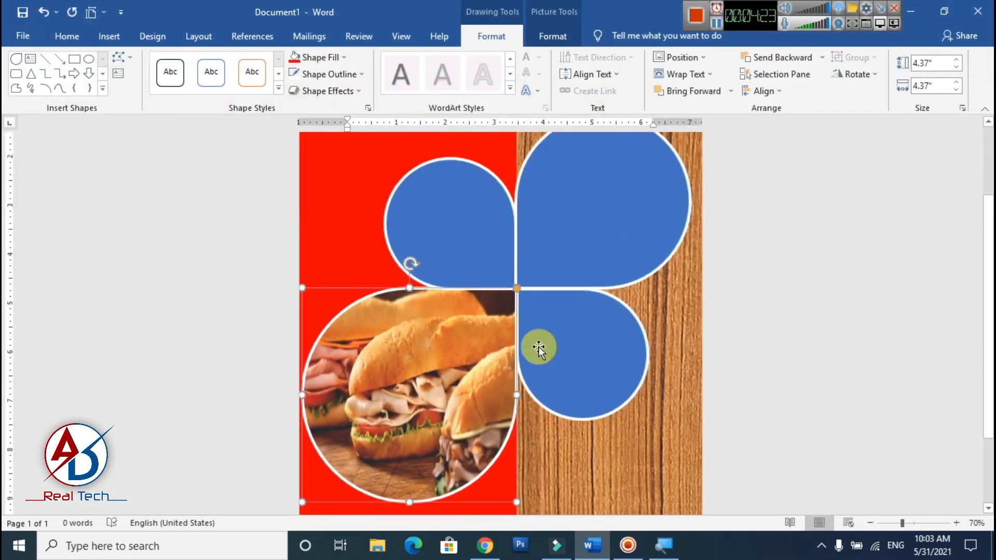
pyautogui.click(553, 36)
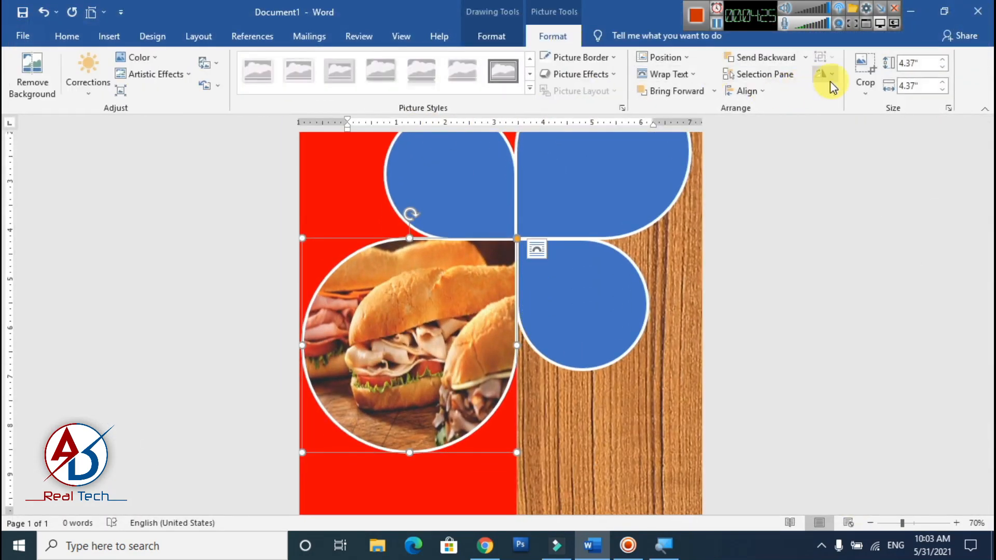
pyautogui.click(855, 77)
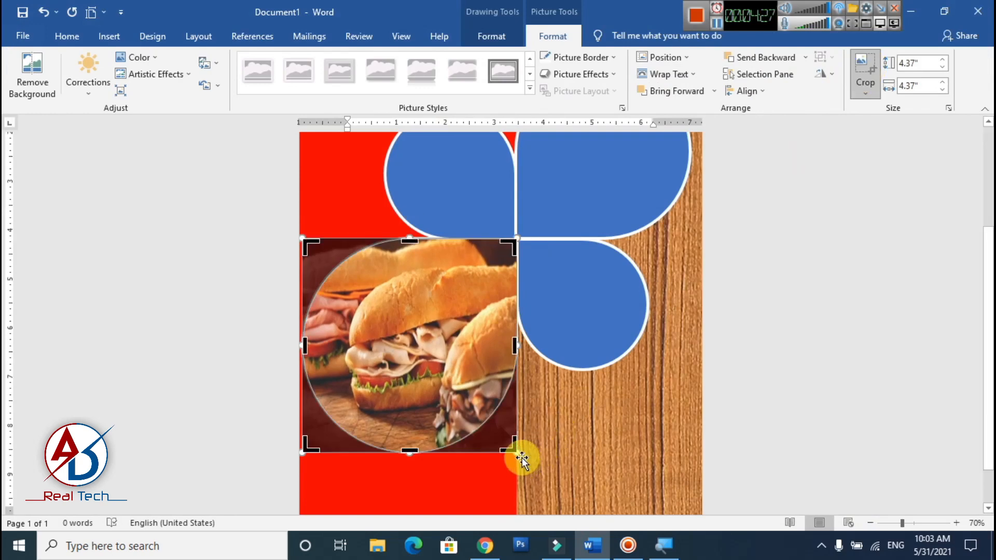
pyautogui.moveTo(519, 455); pyautogui.dragTo(615, 507)
pyautogui.scroll(-2, 482, 413)
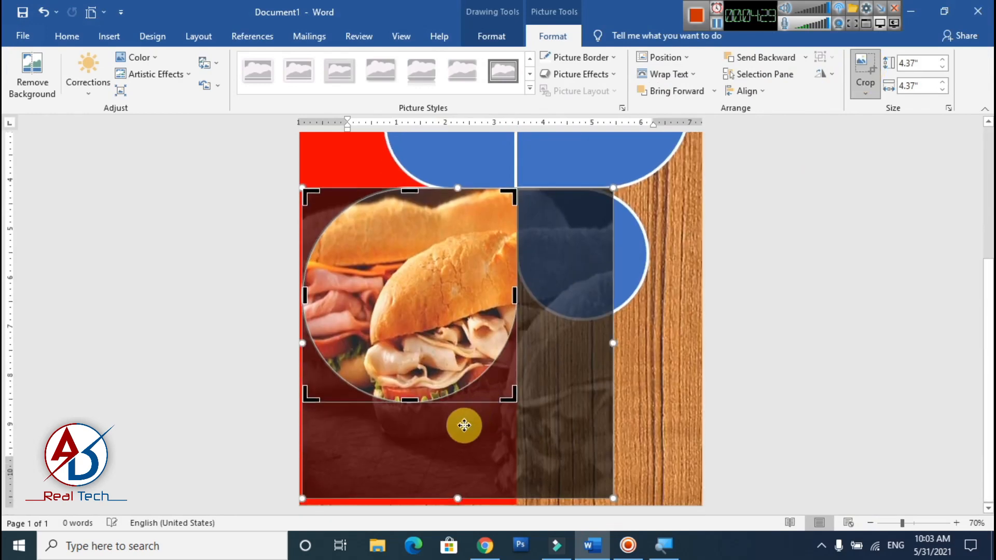
pyautogui.moveTo(457, 499); pyautogui.dragTo(468, 410)
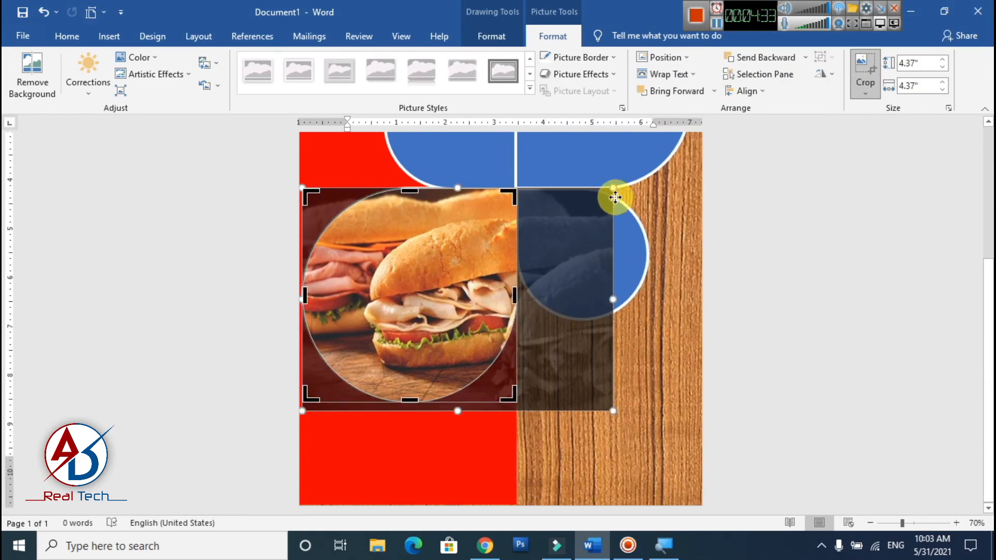
# - Fine-tune the sandwich picture's size and shift it up and slightly left so it covers the whole teardrop, and finish the crop
pyautogui.moveTo(616, 186); pyautogui.dragTo(602, 197)
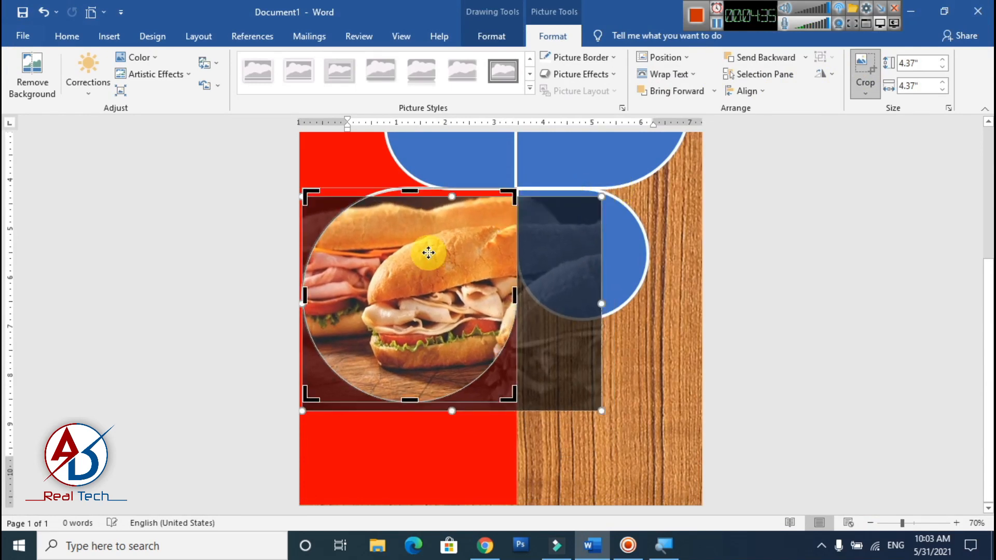
pyautogui.moveTo(429, 255); pyautogui.dragTo(430, 246)
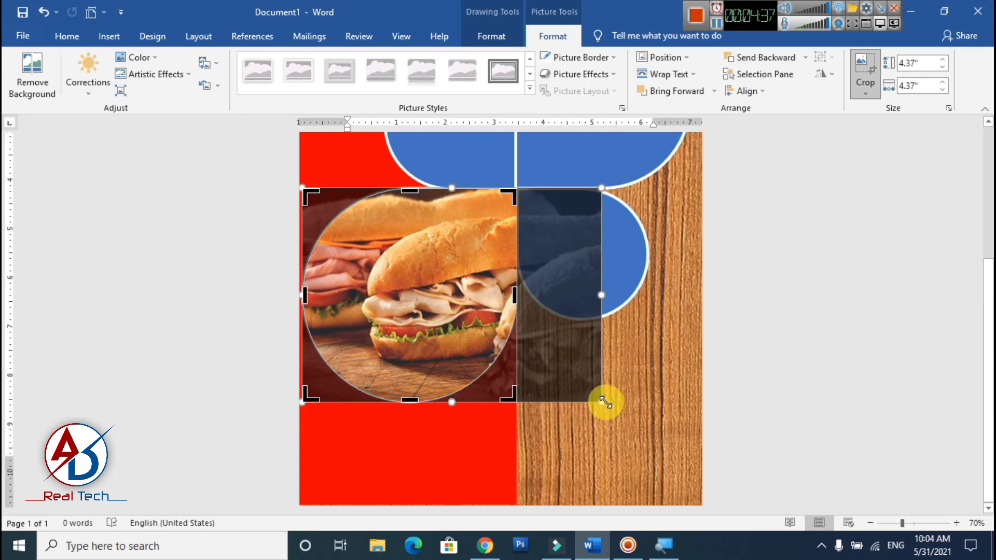
pyautogui.moveTo(604, 402); pyautogui.dragTo(613, 410)
pyautogui.moveTo(415, 353)
pyautogui.mouseDown()
pyautogui.moveTo(388, 344)
pyautogui.moveTo(413, 353)
pyautogui.mouseUp()
pyautogui.click(726, 373)
pyautogui.click(507, 380)
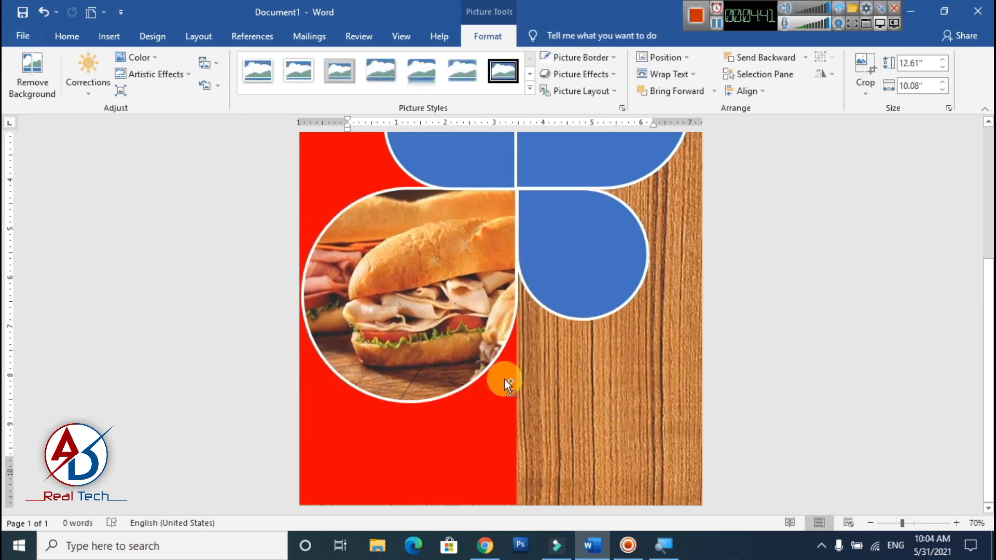
# - Recrop the sandwich picture, reducing its height to the teardrop's lower edge, narrowing it slightly and shifting it left within the frame
pyautogui.keyDown('ctrl'); pyautogui.scroll(-6, 507, 381); pyautogui.keyUp('ctrl')
pyautogui.keyDown('ctrl'); pyautogui.scroll(3, 556, 391); pyautogui.keyUp('ctrl')
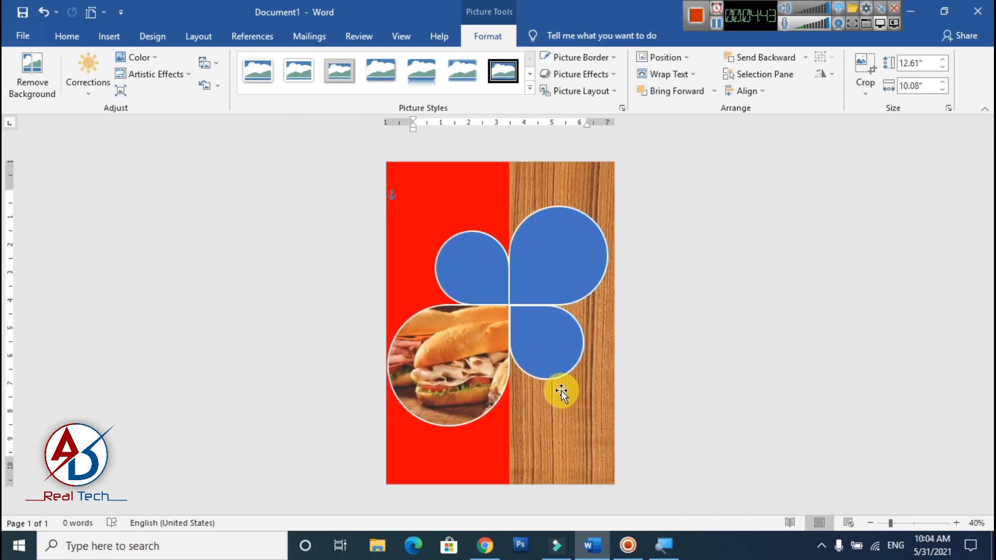
pyautogui.keyDown('ctrl'); pyautogui.scroll(2, 538, 367); pyautogui.keyUp('ctrl')
pyautogui.click(461, 382)
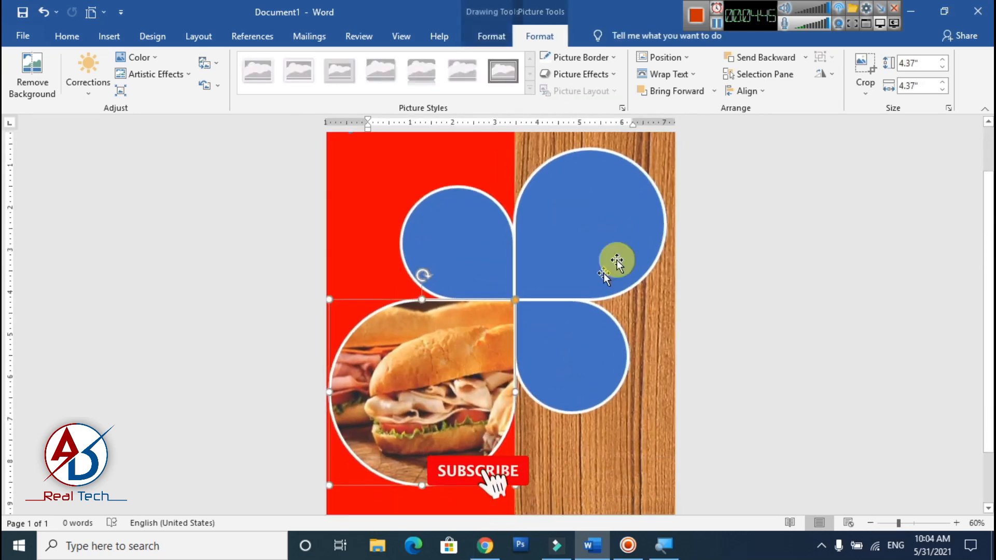
pyautogui.click(865, 78)
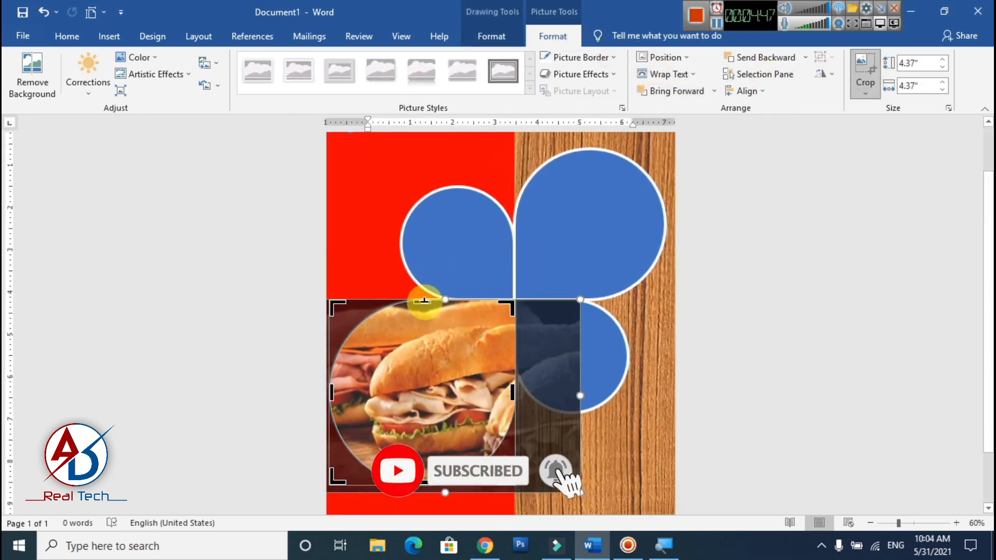
pyautogui.click(497, 388)
pyautogui.keyDown('ctrl'); pyautogui.scroll(1, 497, 387); pyautogui.keyUp('ctrl')
pyautogui.scroll(-2, 441, 436)
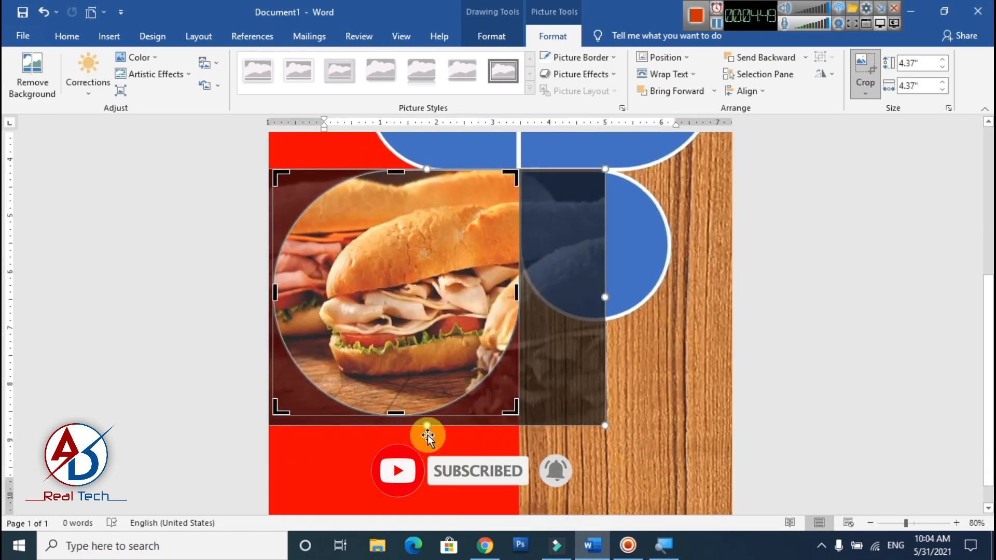
pyautogui.moveTo(425, 425); pyautogui.dragTo(423, 415)
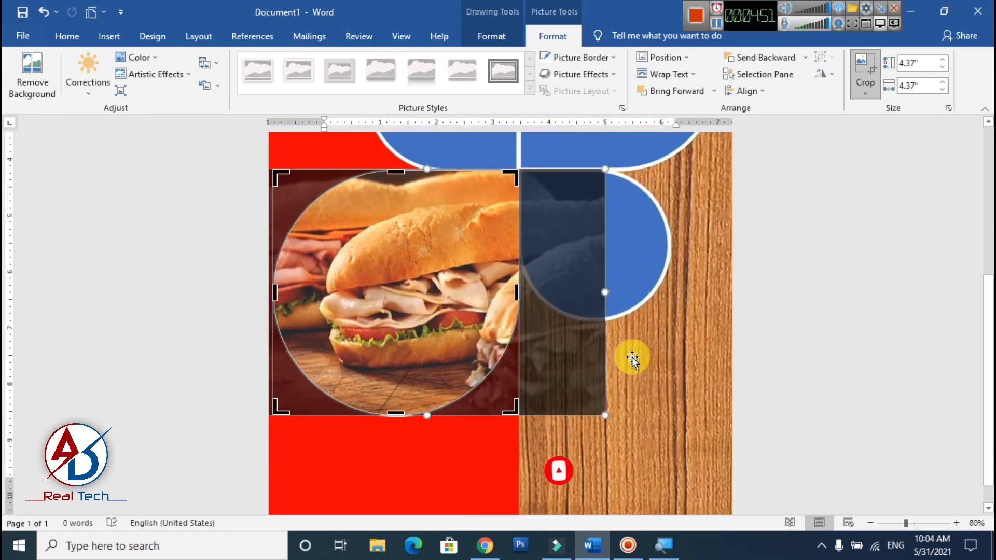
pyautogui.moveTo(605, 289); pyautogui.dragTo(589, 284)
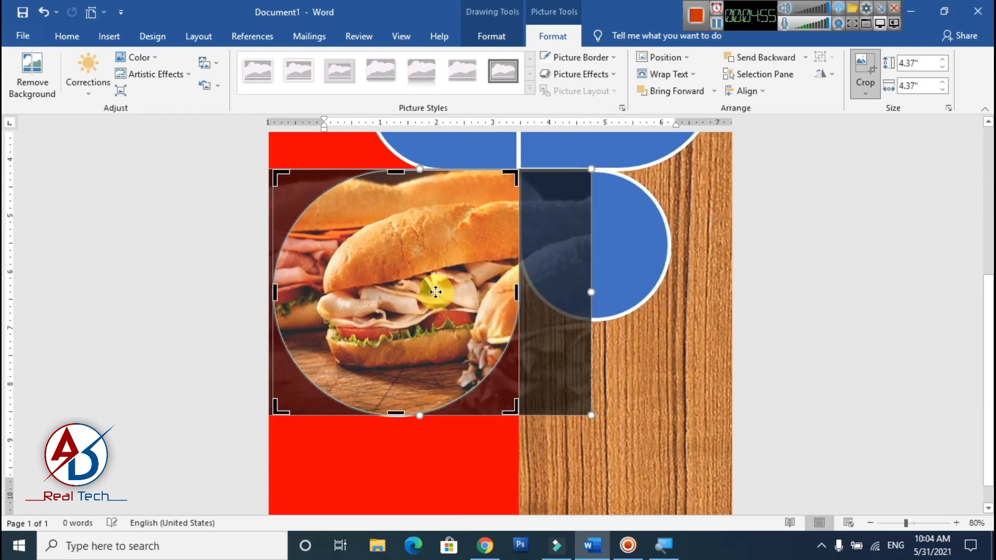
pyautogui.moveTo(438, 285); pyautogui.dragTo(427, 292)
pyautogui.click(725, 345)
pyautogui.scroll(-4, 758, 356)
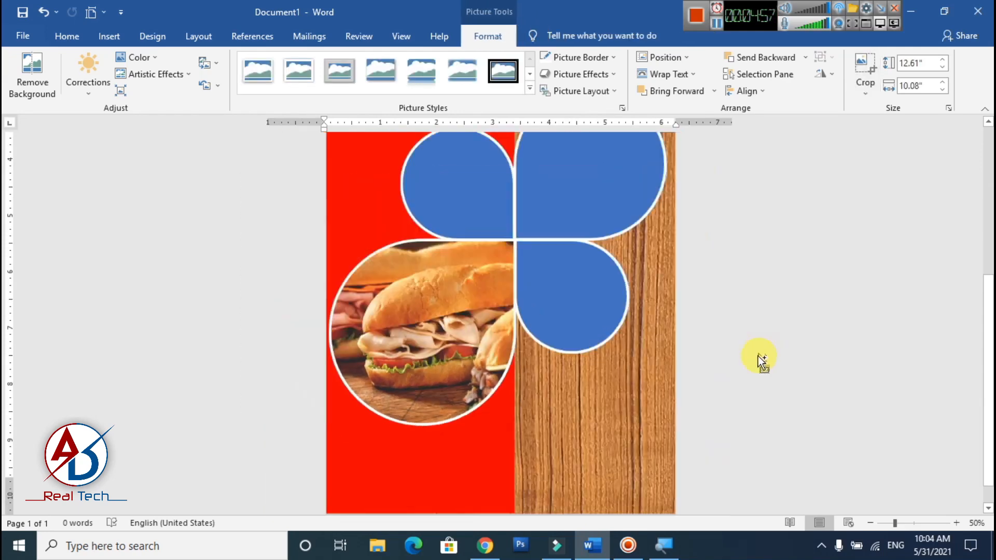
pyautogui.scroll(2, 575, 269)
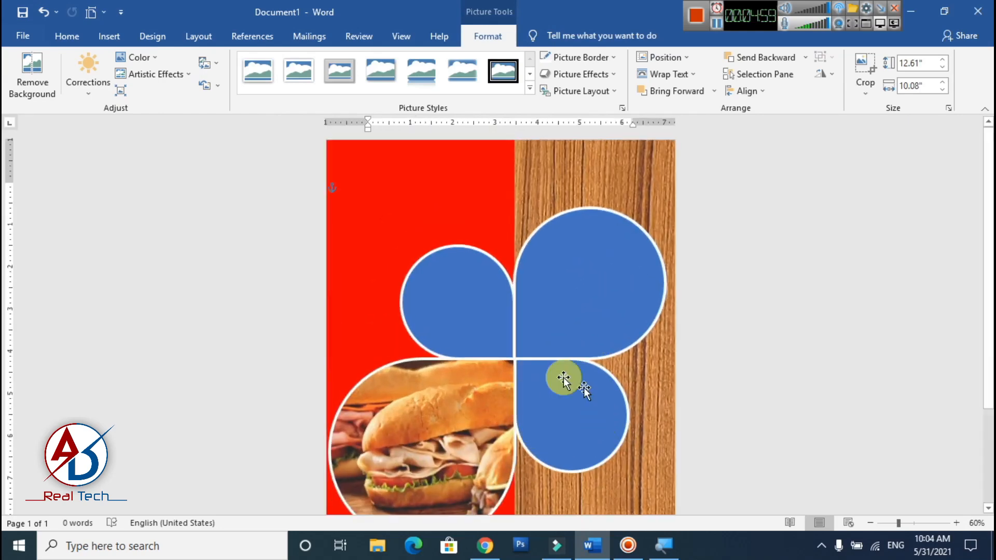
# - Fill the small teardrop on the red area with the picture 4510576-sustainability-hero from the food folder
pyautogui.click(466, 284)
pyautogui.click(490, 37)
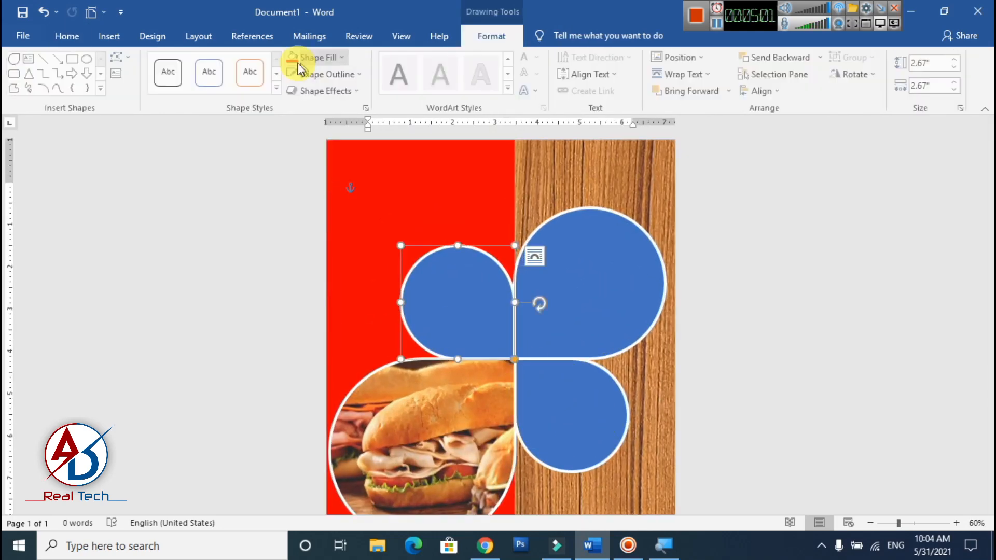
pyautogui.click(316, 57)
pyautogui.click(318, 223)
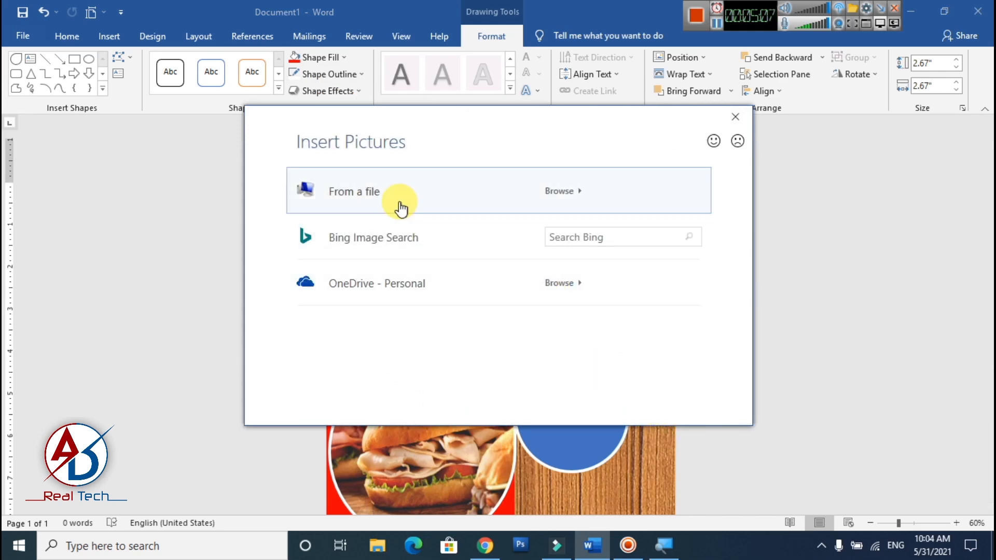
pyautogui.click(400, 202)
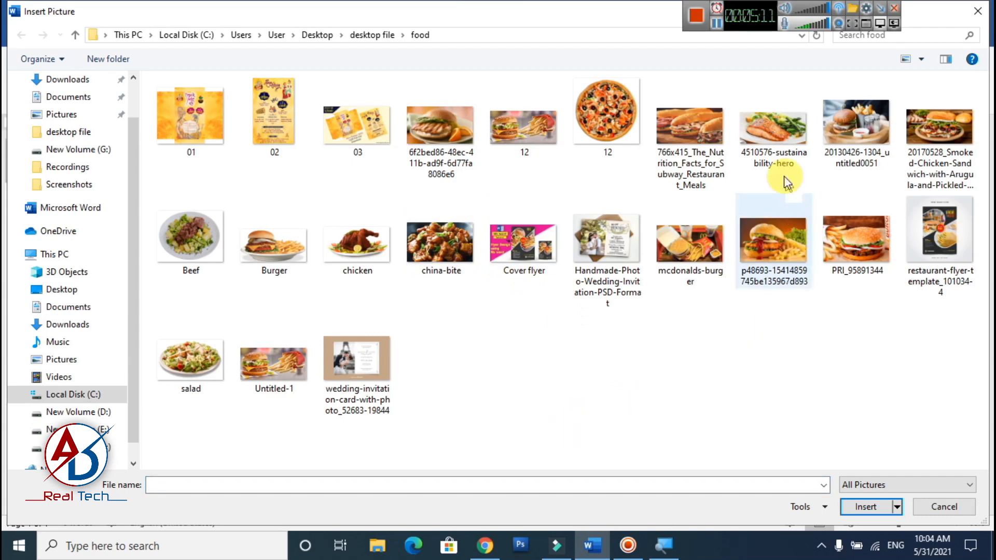
pyautogui.click(781, 161)
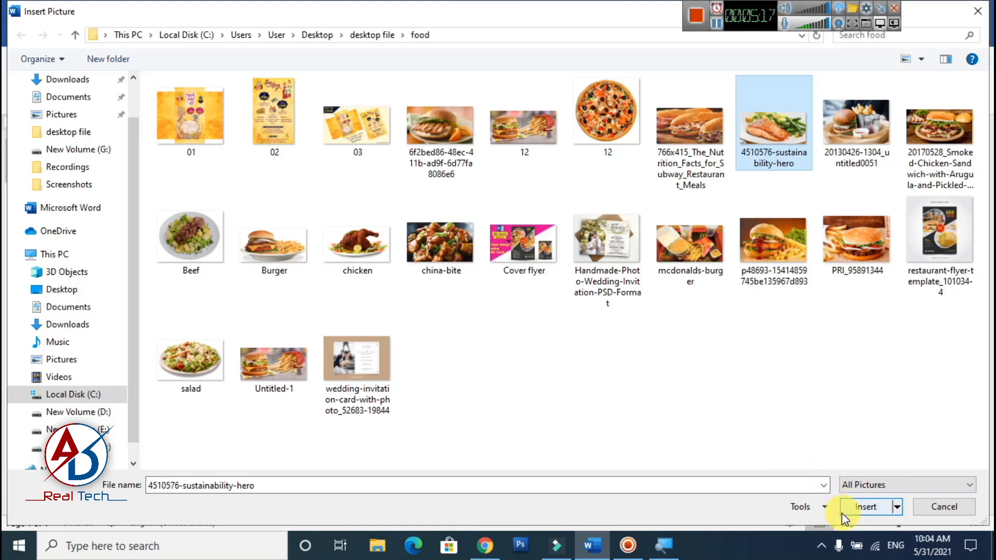
pyautogui.click(858, 505)
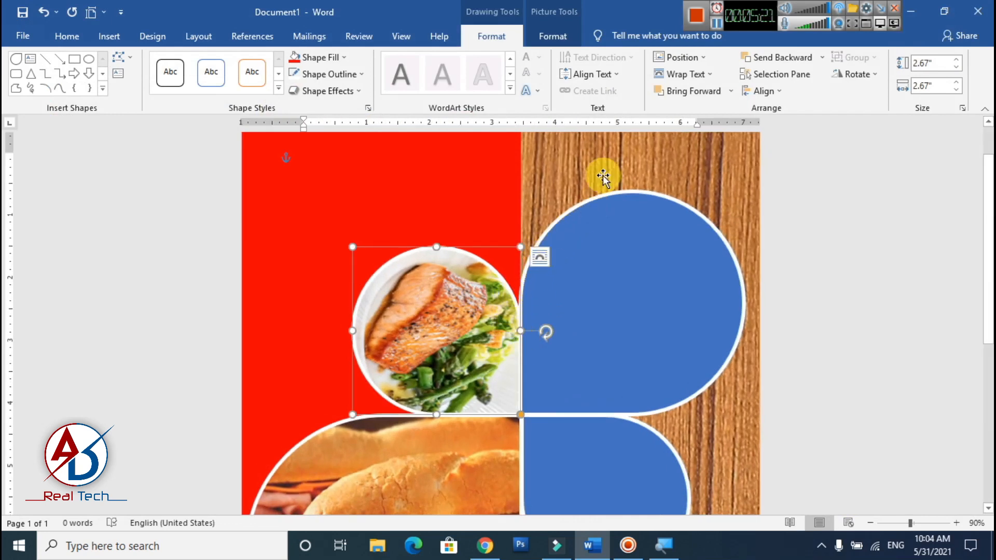
# - Crop the salmon picture, stretching it slightly past the right edge of the teardrop's frame, and finish the crop
pyautogui.click(553, 36)
pyautogui.click(867, 96)
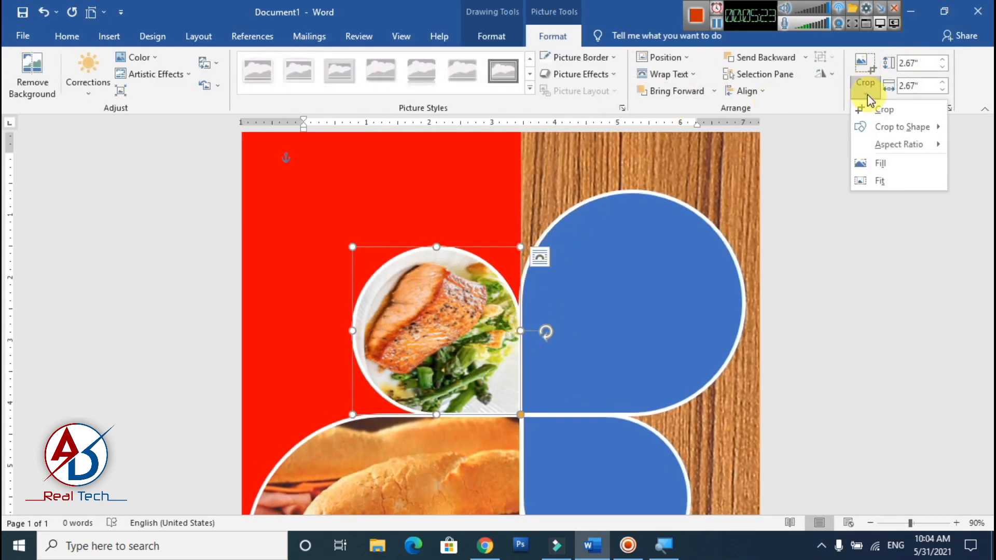
pyautogui.click(882, 109)
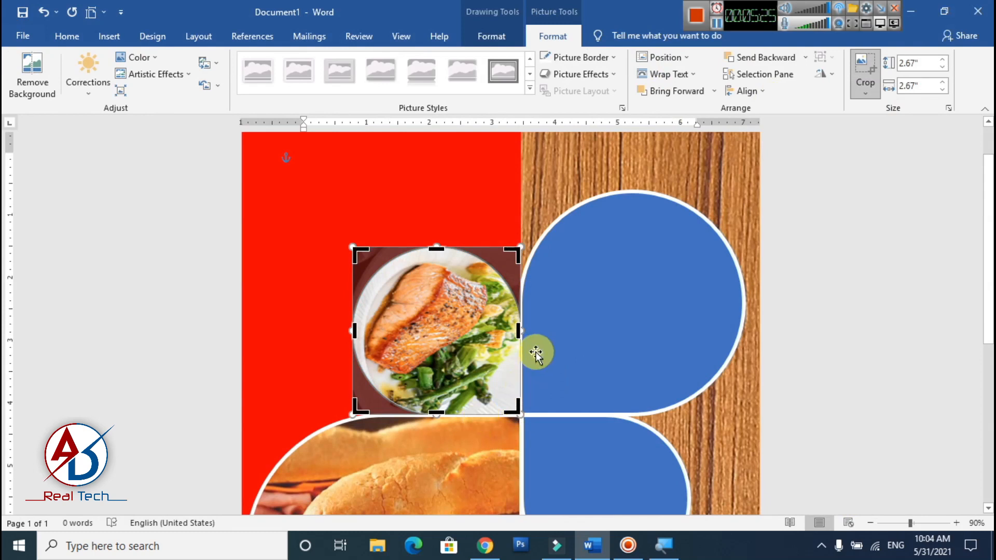
pyautogui.moveTo(524, 331)
pyautogui.mouseDown()
pyautogui.moveTo(554, 336)
pyautogui.moveTo(542, 332)
pyautogui.mouseUp()
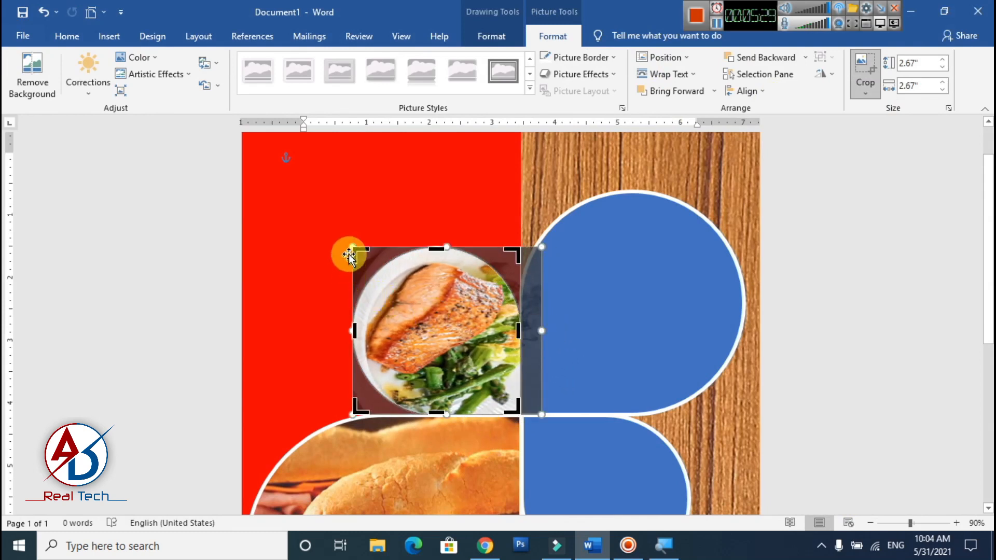
pyautogui.moveTo(348, 243)
pyautogui.mouseDown()
pyautogui.moveTo(389, 270)
pyautogui.moveTo(349, 246)
pyautogui.mouseUp()
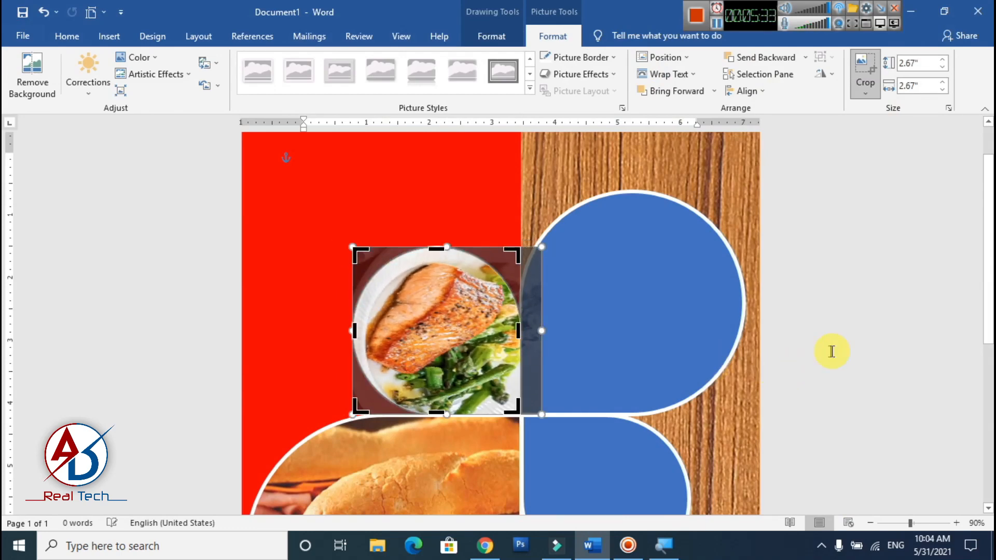
pyautogui.click(830, 349)
# - Fill the small teardrop on the wood area with the burger-and-fries picture Untitled-1 from the food folder
pyautogui.scroll(-8, 482, 384)
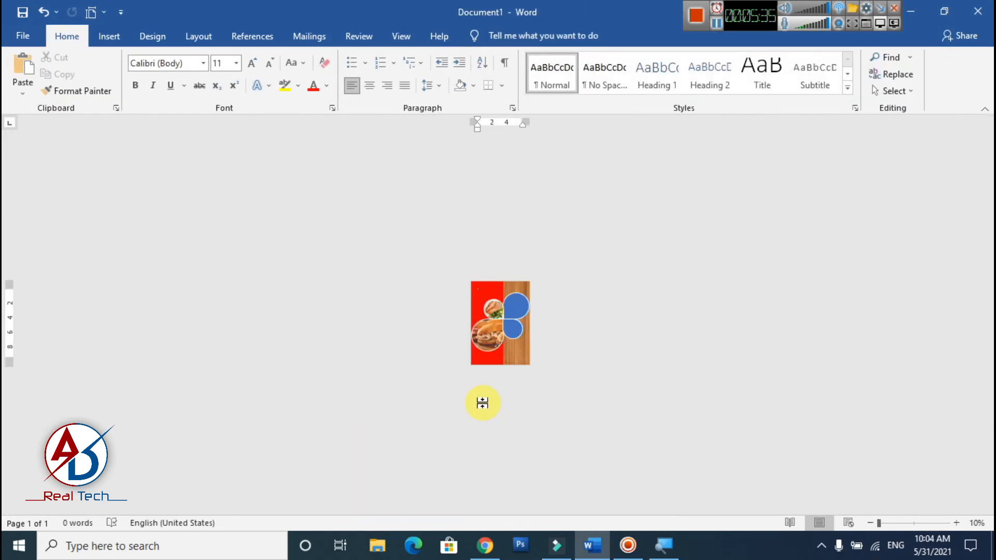
pyautogui.scroll(5, 482, 398)
pyautogui.scroll(-2, 529, 433)
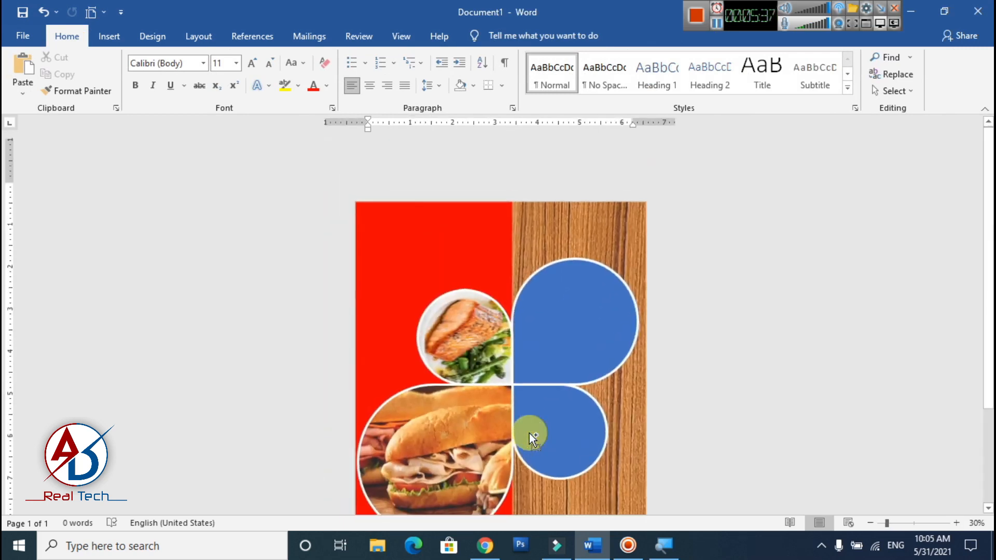
pyautogui.click(554, 359)
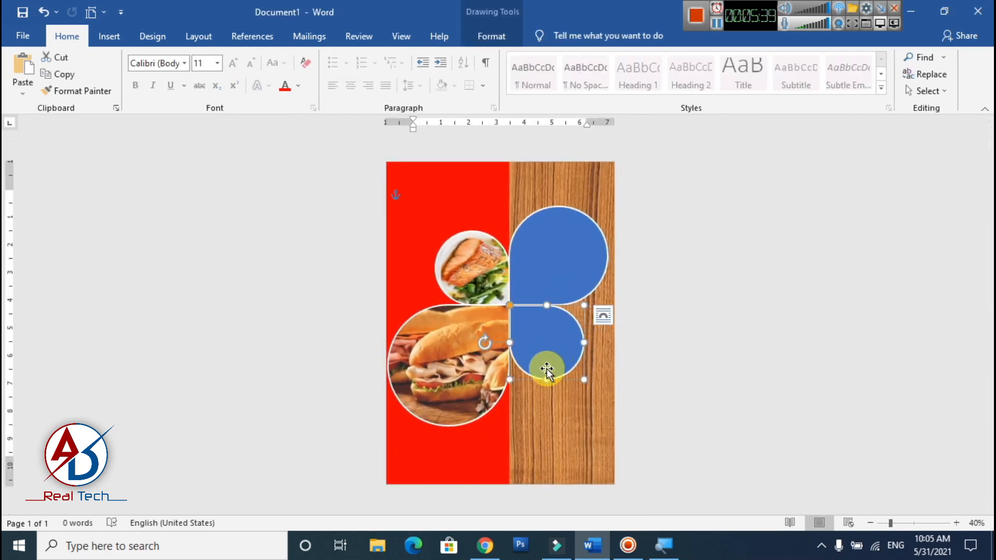
pyautogui.click(491, 36)
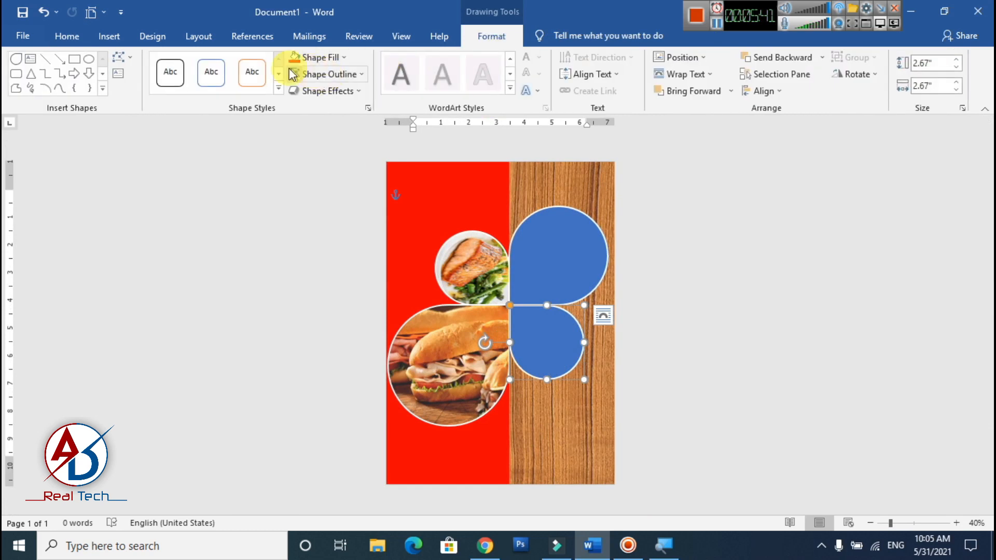
pyautogui.click(329, 58)
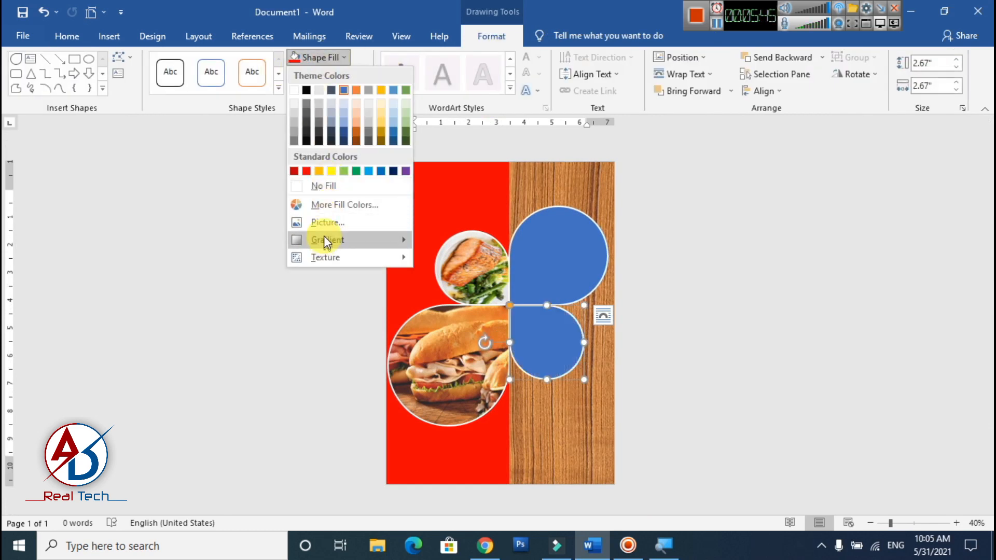
pyautogui.click(327, 221)
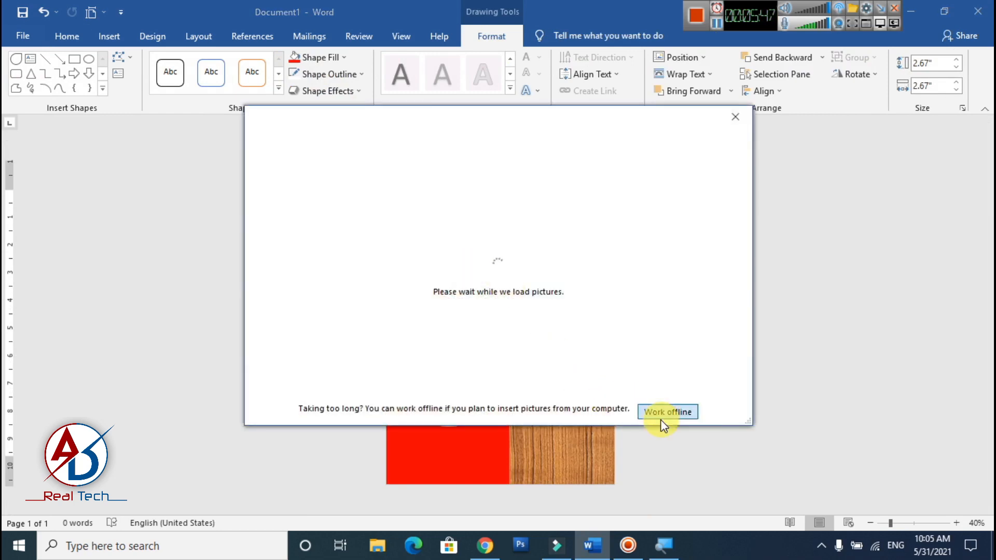
pyautogui.click(662, 419)
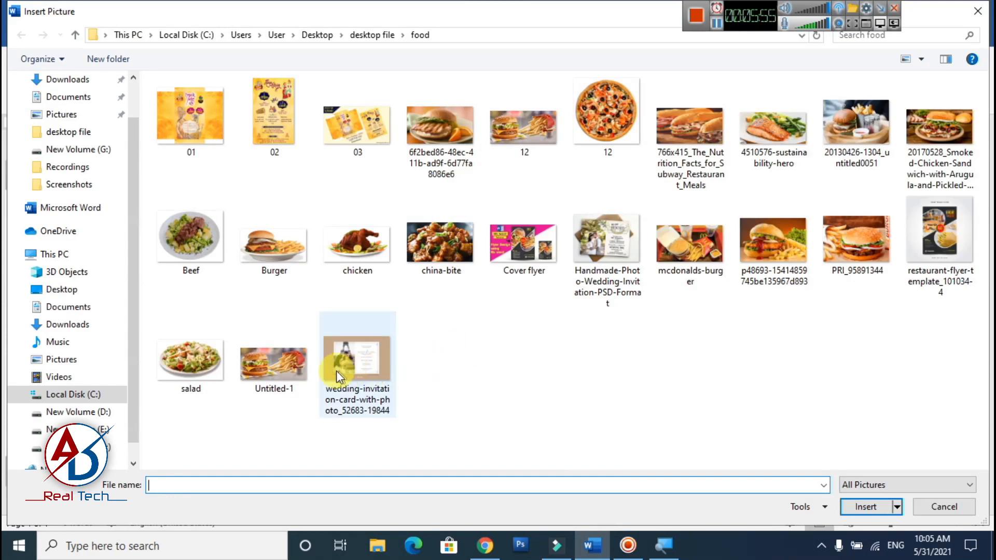
pyautogui.click(277, 369)
pyautogui.click(864, 506)
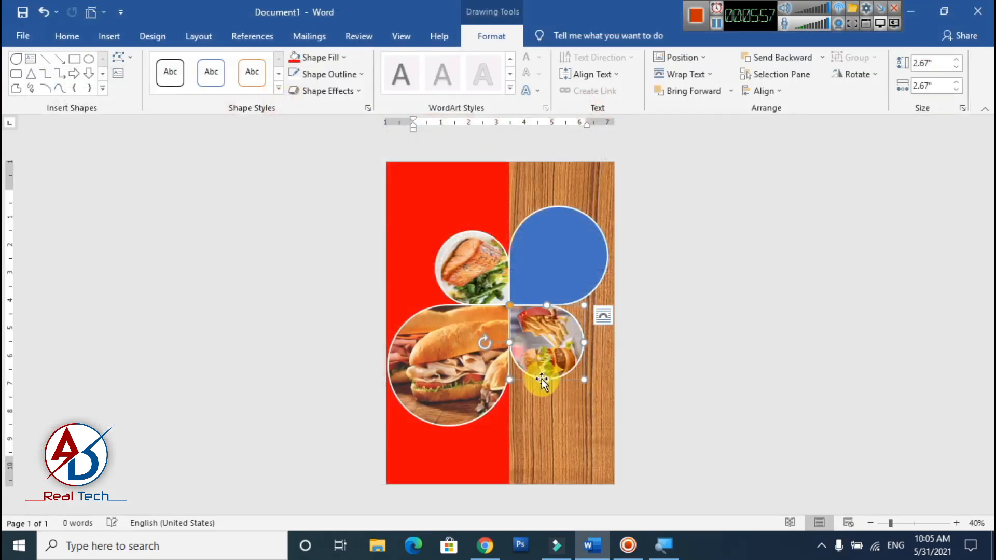
# - Open the format settings of the burger-and-fries picture and review its corrections, color and crop options
pyautogui.scroll(2, 598, 383)
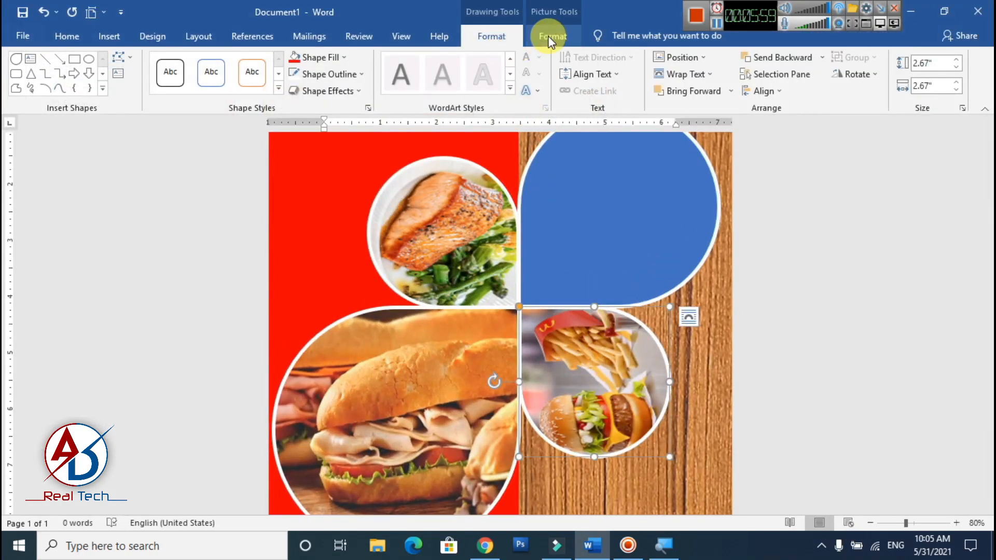
pyautogui.click(546, 34)
pyautogui.click(492, 36)
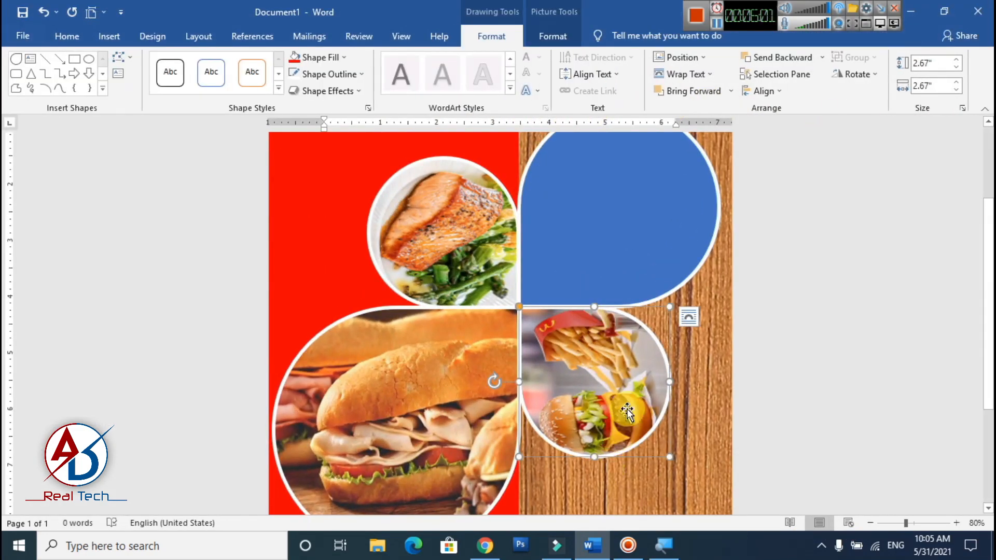
pyautogui.rightClick(612, 410)
pyautogui.click(682, 396)
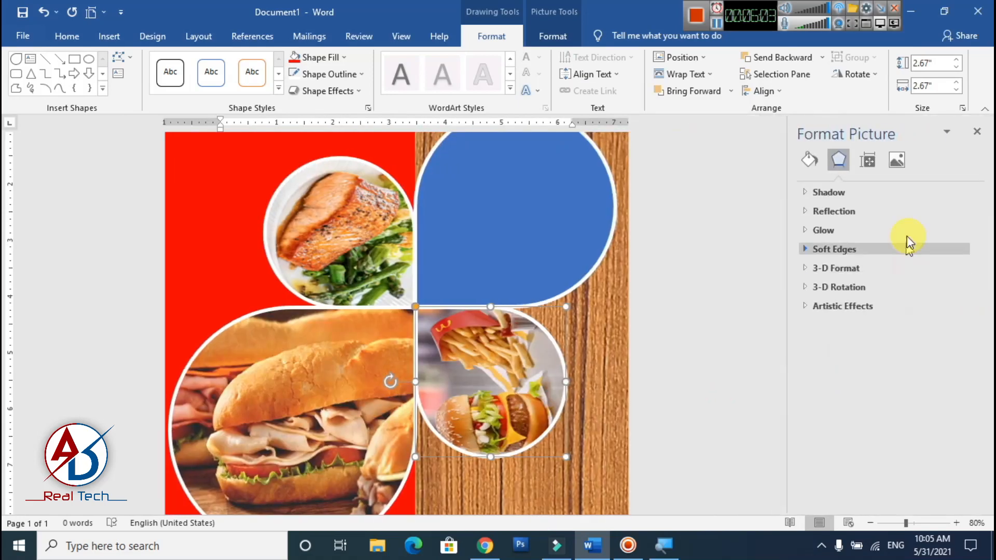
pyautogui.click(809, 165)
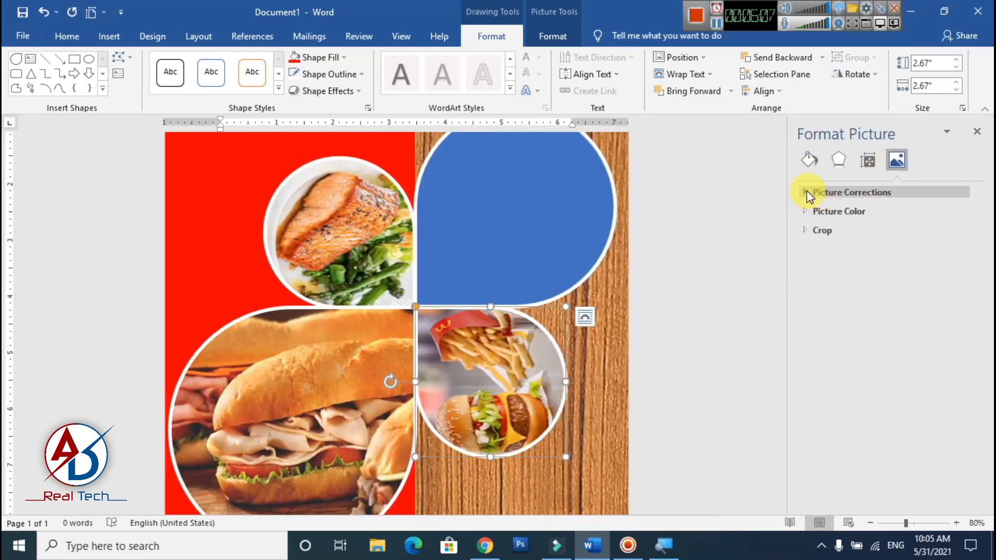
pyautogui.click(807, 193)
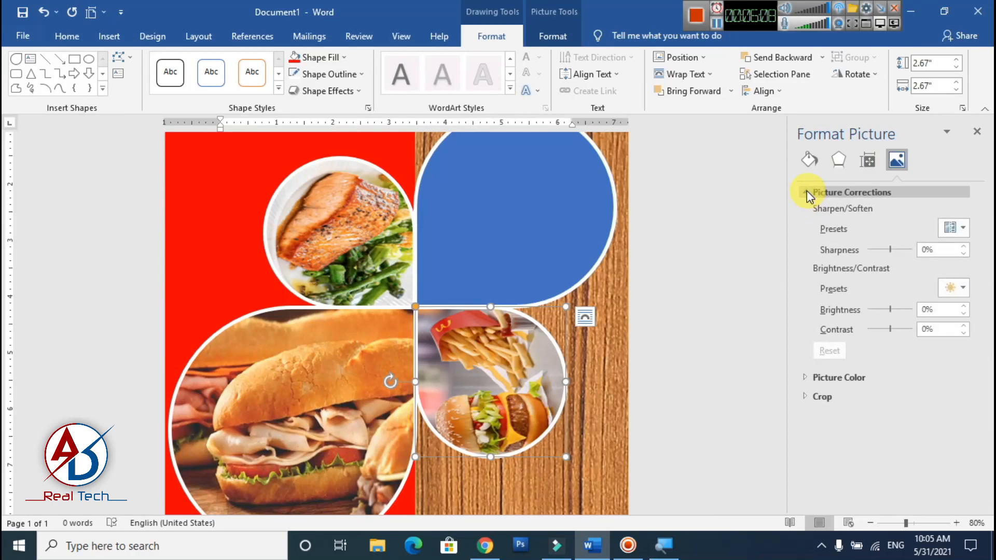
pyautogui.click(808, 377)
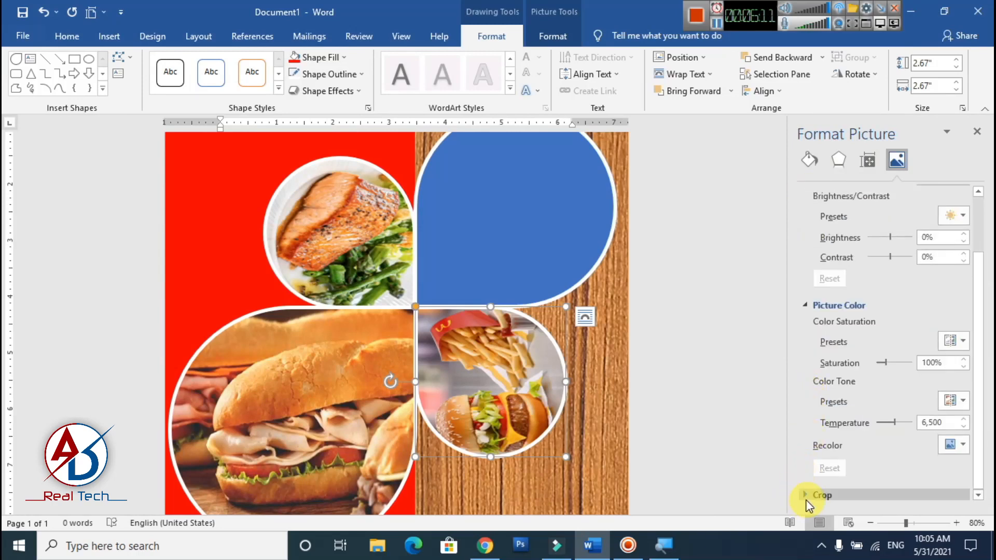
pyautogui.click(808, 496)
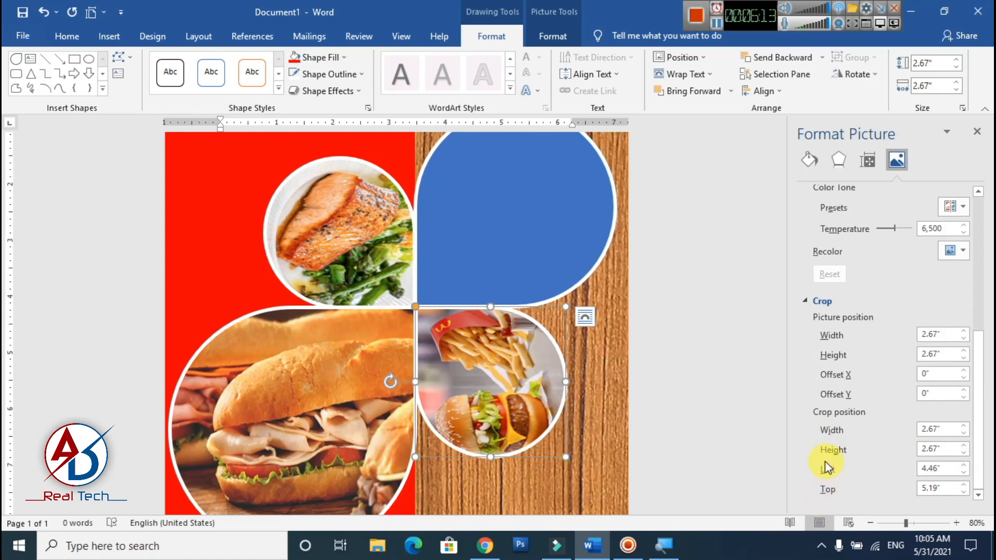
pyautogui.scroll(4, 868, 425)
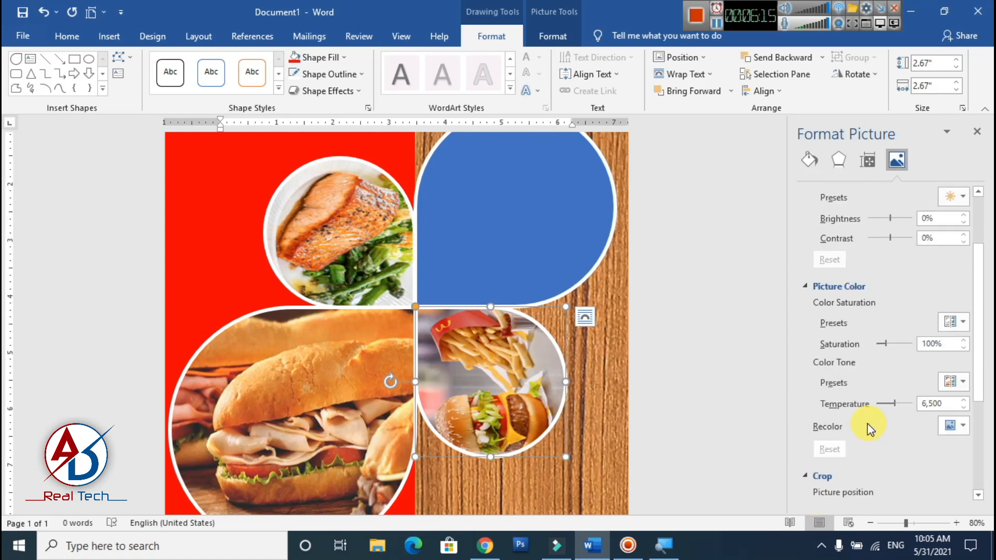
pyautogui.scroll(1, 871, 430)
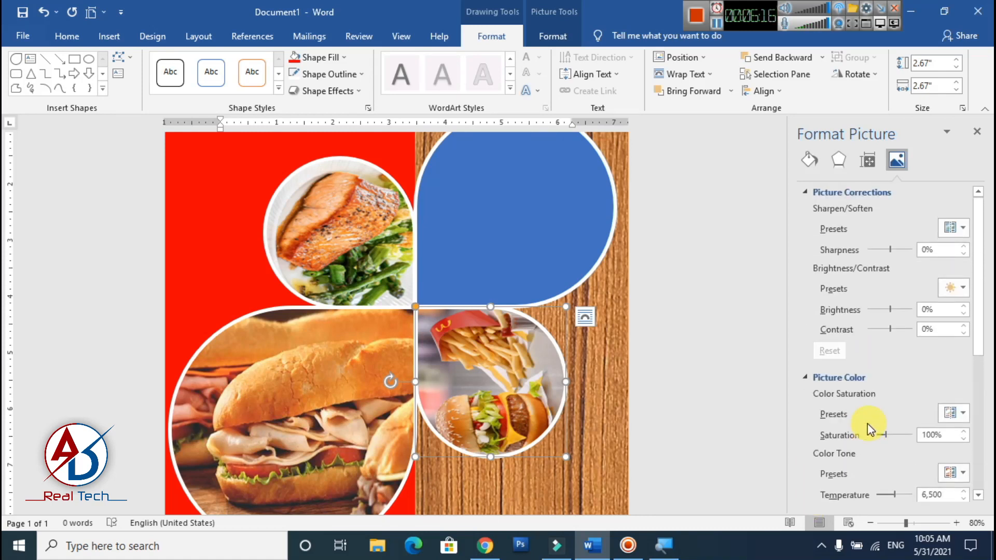
# - Turn off Rotate with shape for the burger-and-fries picture fill and close the format settings
pyautogui.click(875, 165)
pyautogui.click(818, 162)
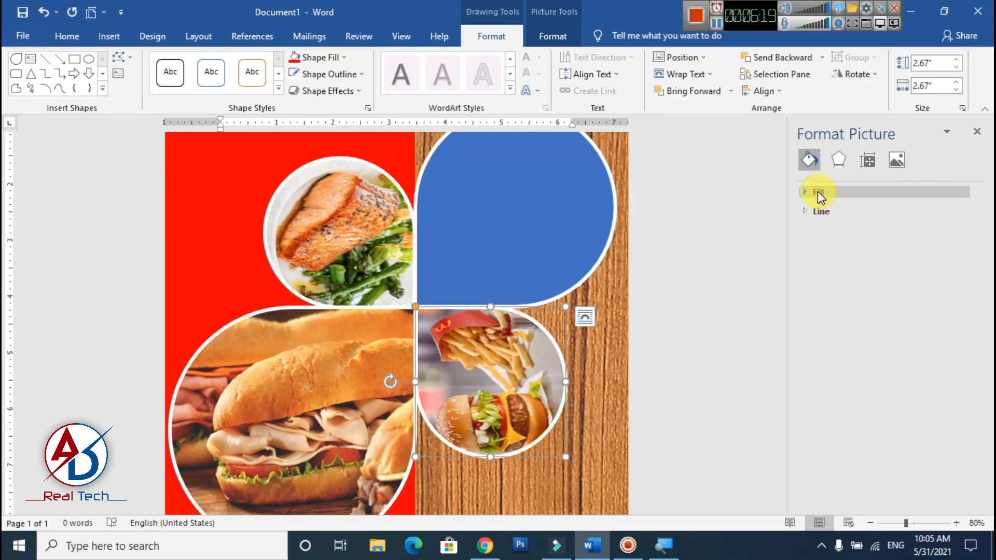
pyautogui.click(816, 193)
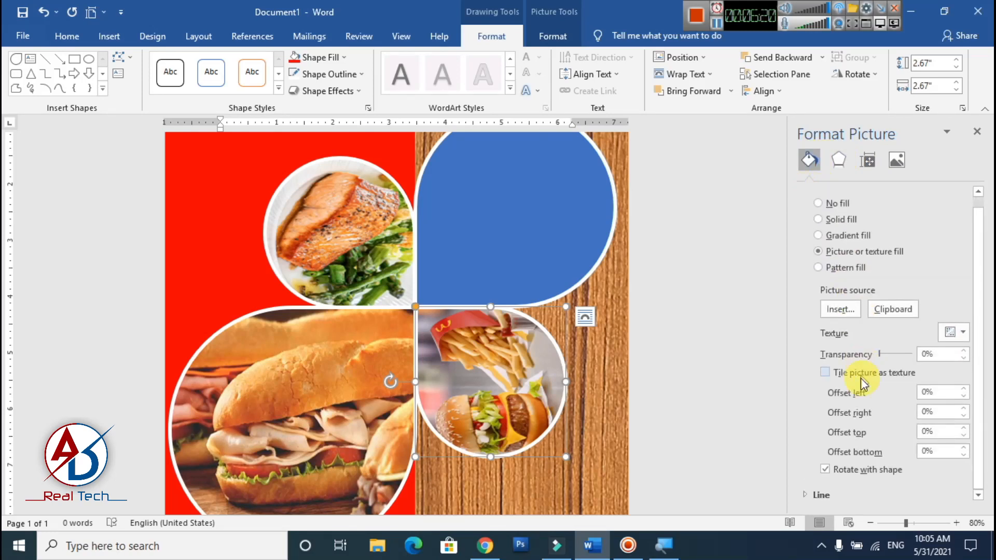
pyautogui.click(825, 469)
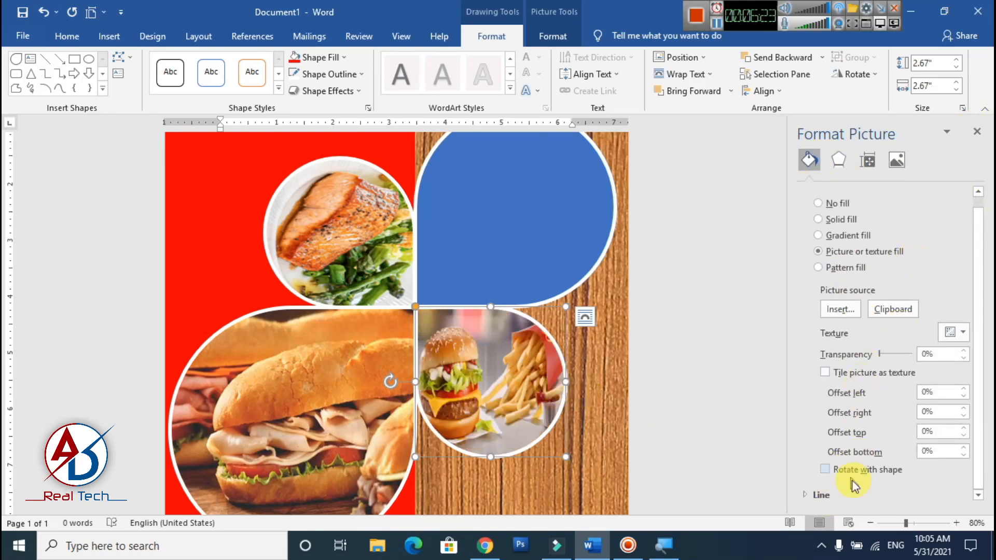
pyautogui.click(827, 471)
pyautogui.click(827, 472)
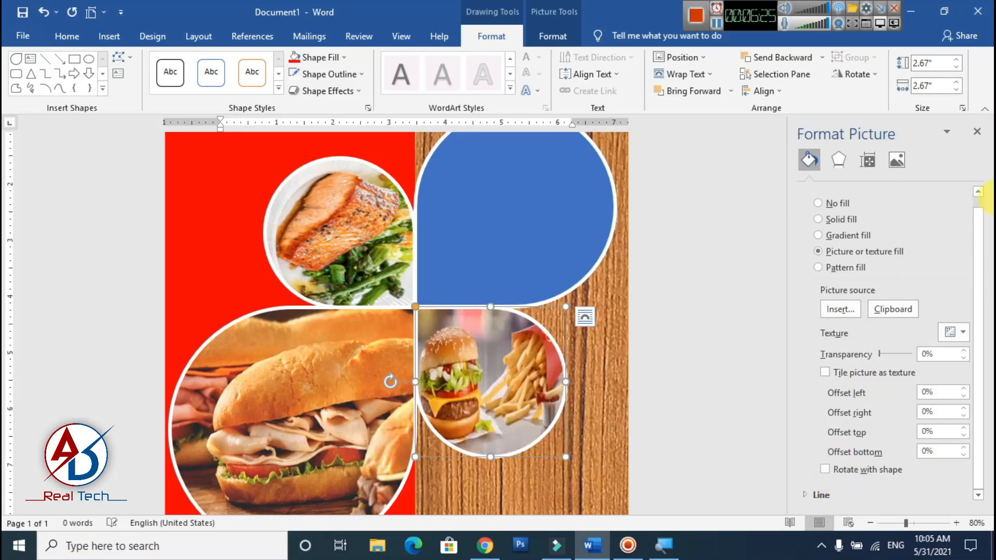
pyautogui.click(979, 135)
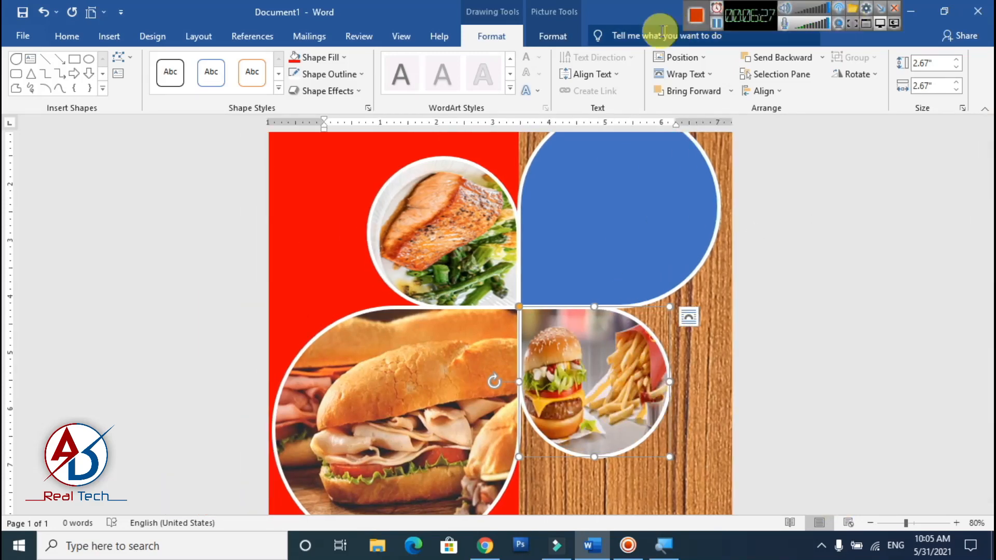
# - Crop the burger-and-fries picture, enlarging it beyond the teardrop's frame and shifting it left so the fries fill the frame, and finish the crop
pyautogui.click(576, 43)
pyautogui.click(863, 68)
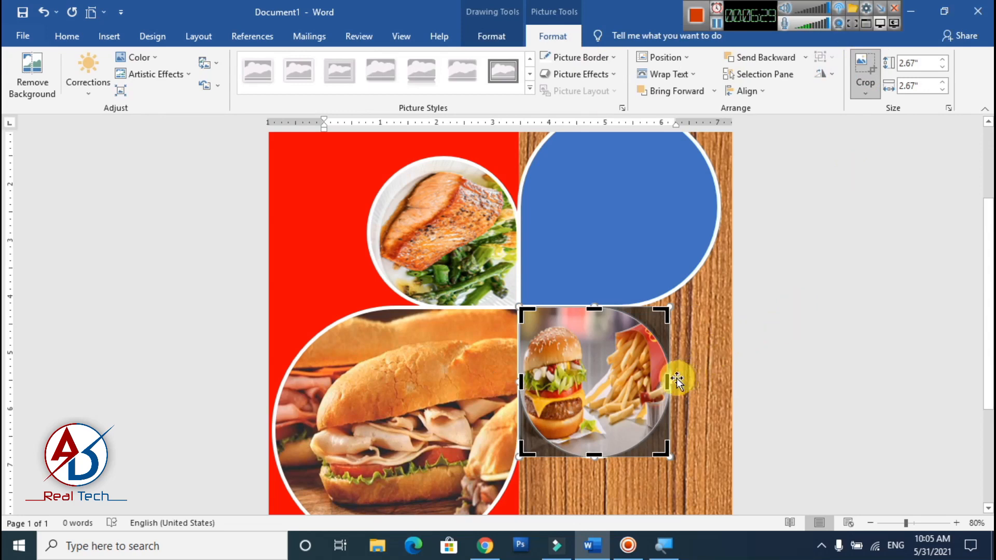
pyautogui.moveTo(681, 380); pyautogui.dragTo(732, 380)
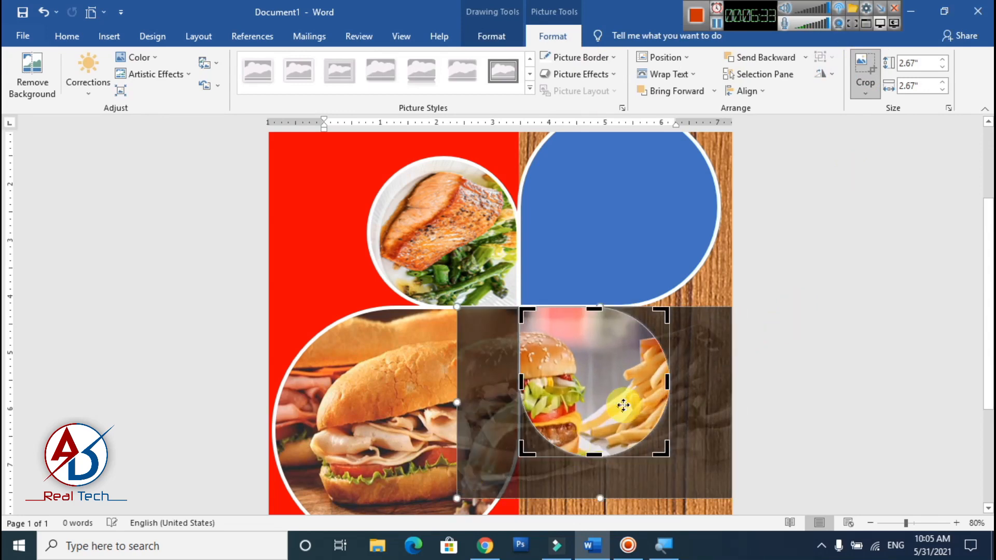
pyautogui.moveTo(630, 407); pyautogui.dragTo(550, 392)
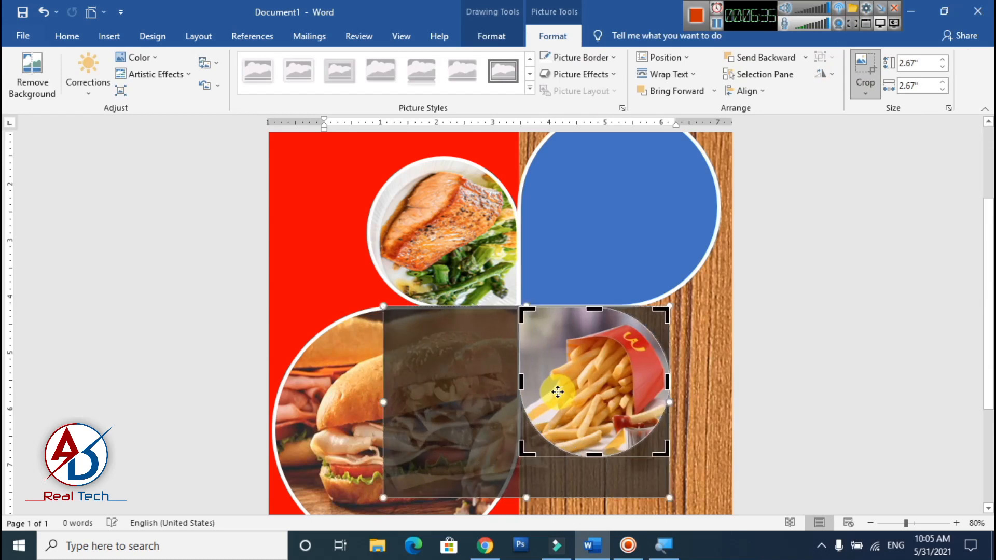
pyautogui.click(385, 504)
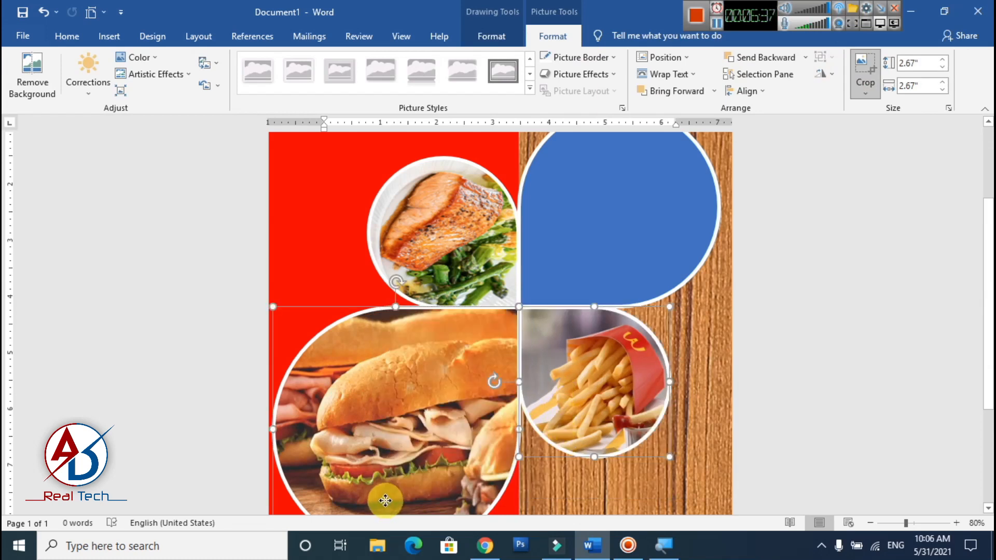
pyautogui.keyDown('shift'); pyautogui.click(383, 494); pyautogui.keyUp('shift')
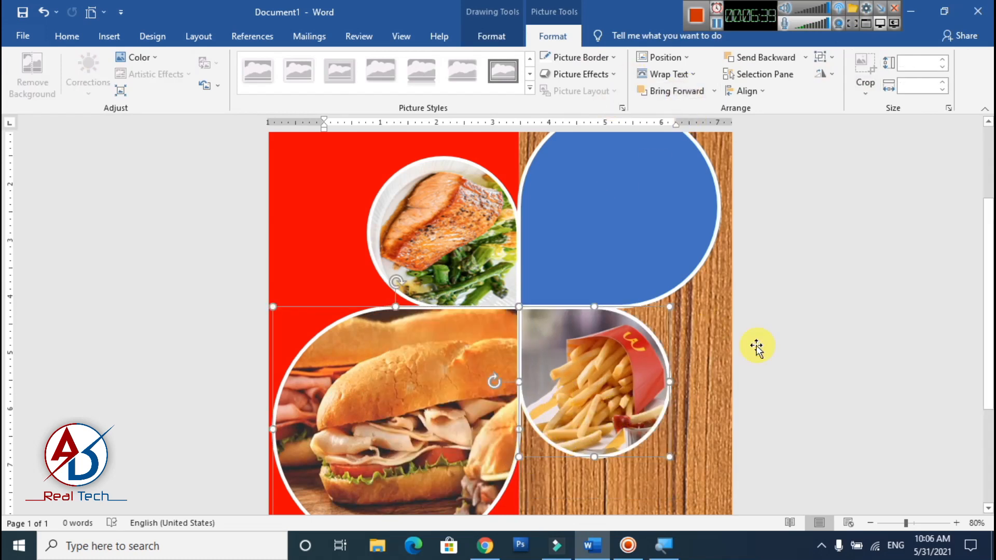
# - Crop the fries picture again, reducing its height until the fries and the sauce cup fit inside the teardrop, and finish the crop
pyautogui.click(638, 387)
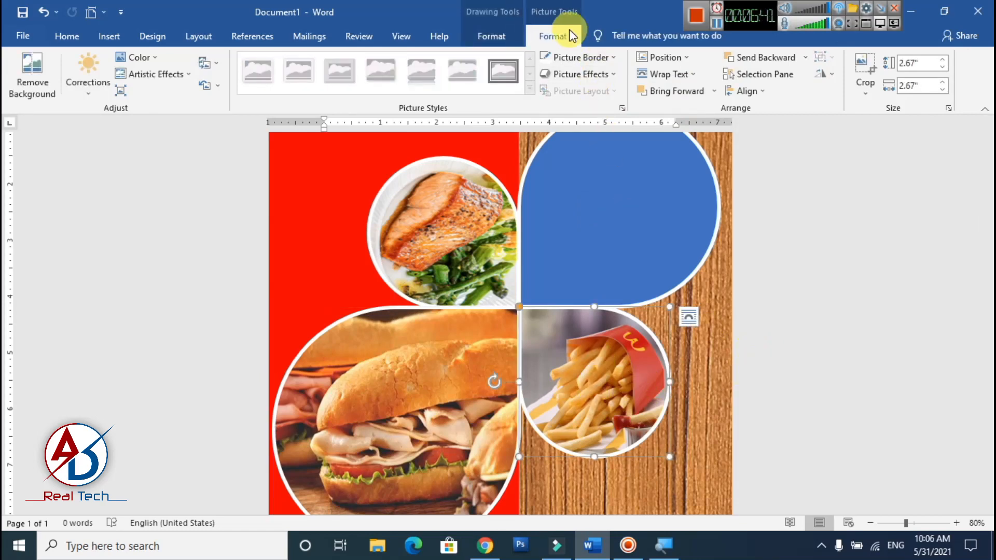
pyautogui.click(865, 67)
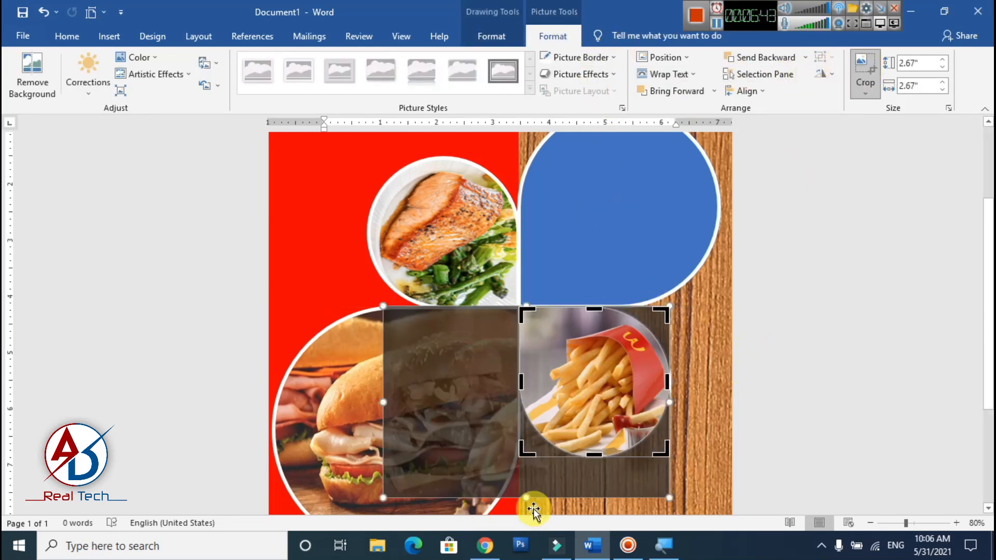
pyautogui.moveTo(528, 499); pyautogui.dragTo(531, 480)
pyautogui.moveTo(529, 472); pyautogui.dragTo(527, 459)
pyautogui.click(693, 397)
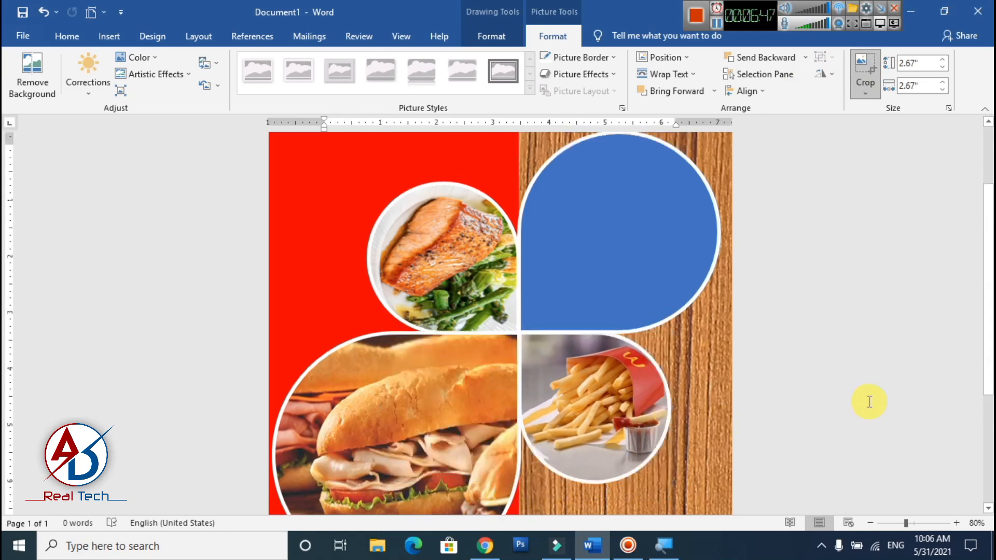
# - Fill the large blue teardrop on the wood area with the standard yellow color
pyautogui.scroll(-7, 696, 360)
pyautogui.scroll(4, 695, 366)
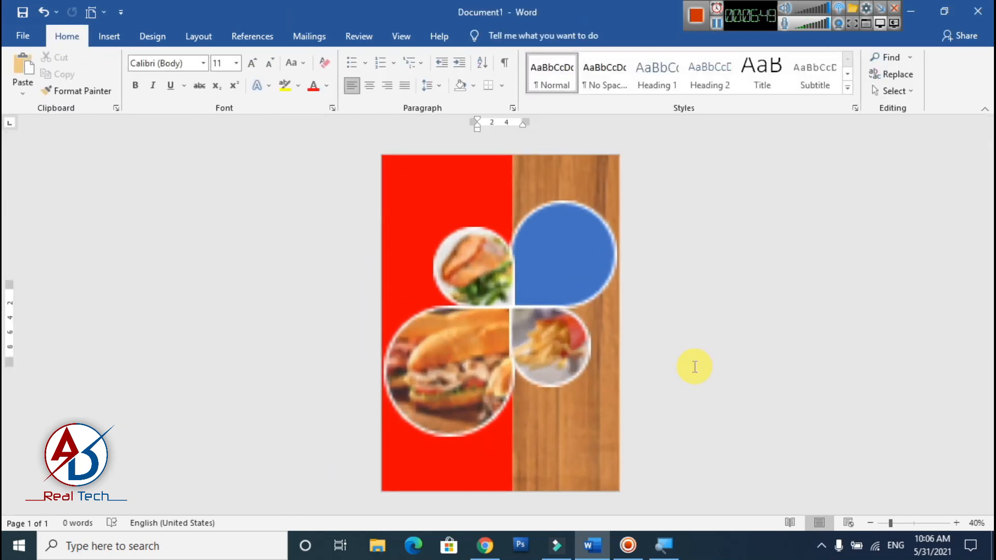
pyautogui.click(608, 276)
pyautogui.scroll(2, 608, 276)
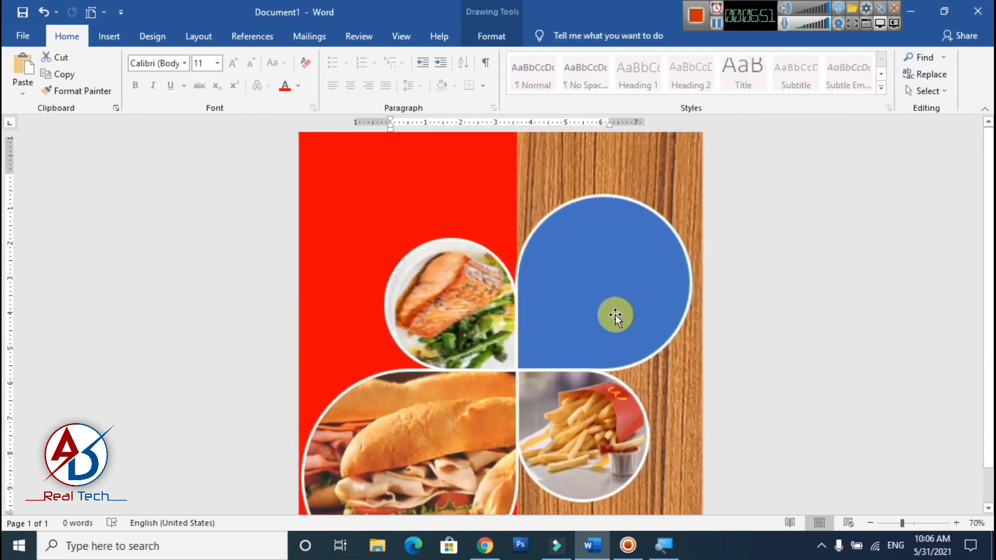
pyautogui.click(513, 40)
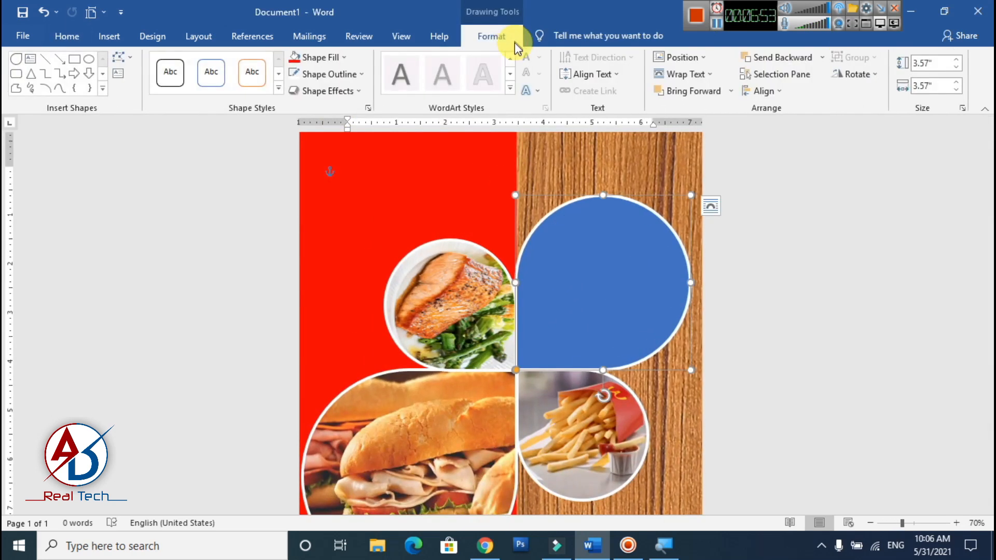
pyautogui.click(333, 57)
pyautogui.click(332, 171)
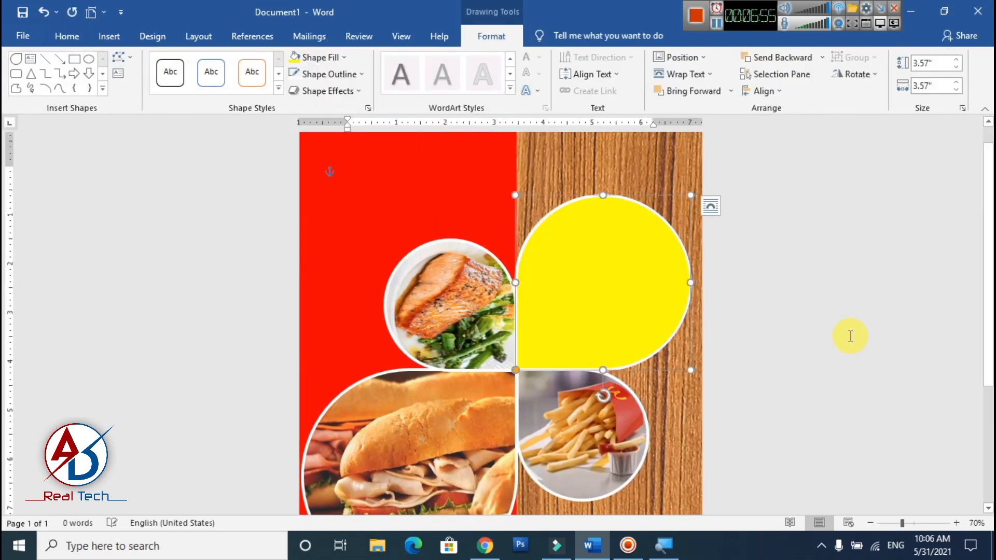
pyautogui.click(776, 311)
# - Give the large teardrop on the wood area a custom golden-yellow fill color
pyautogui.scroll(-6, 774, 311)
pyautogui.scroll(5, 772, 311)
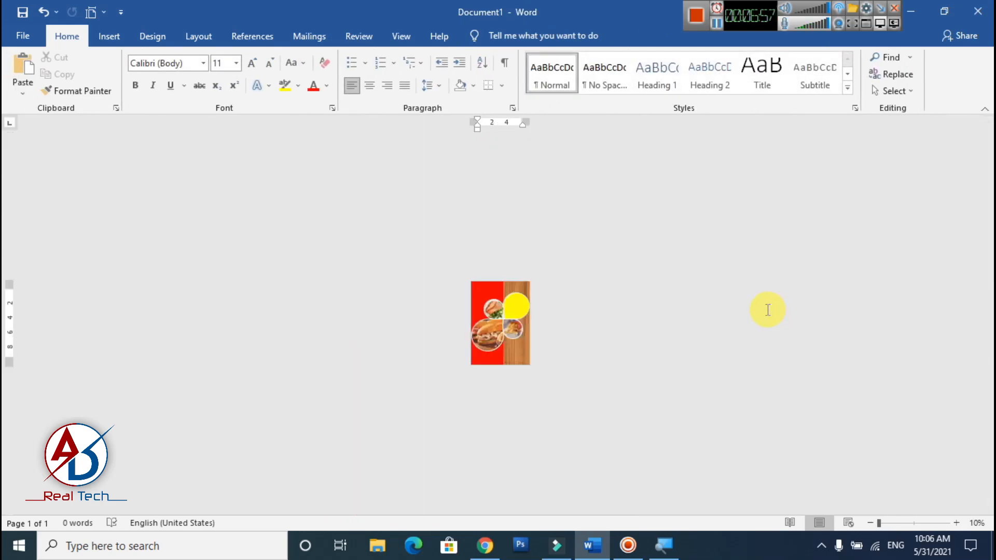
pyautogui.click(580, 270)
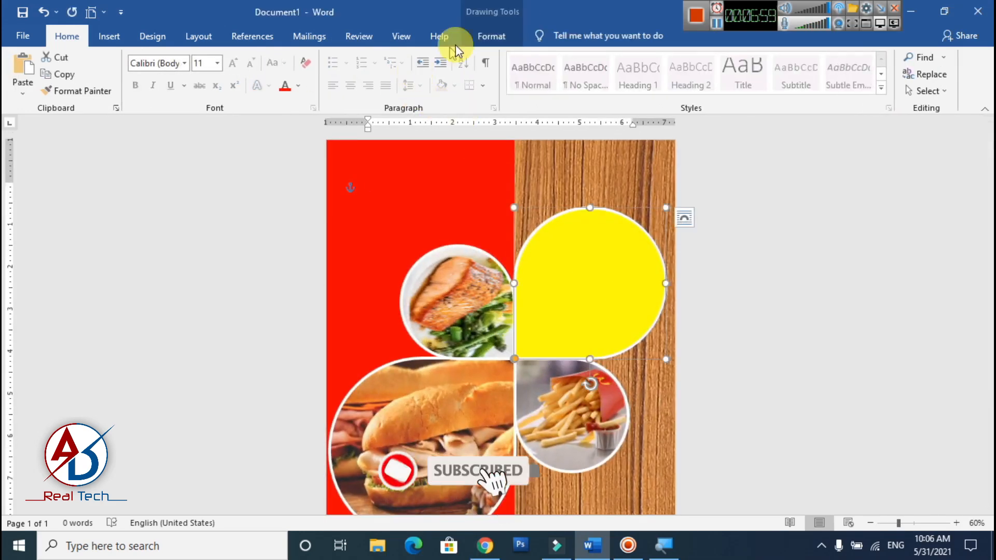
pyautogui.click(491, 35)
pyautogui.click(327, 58)
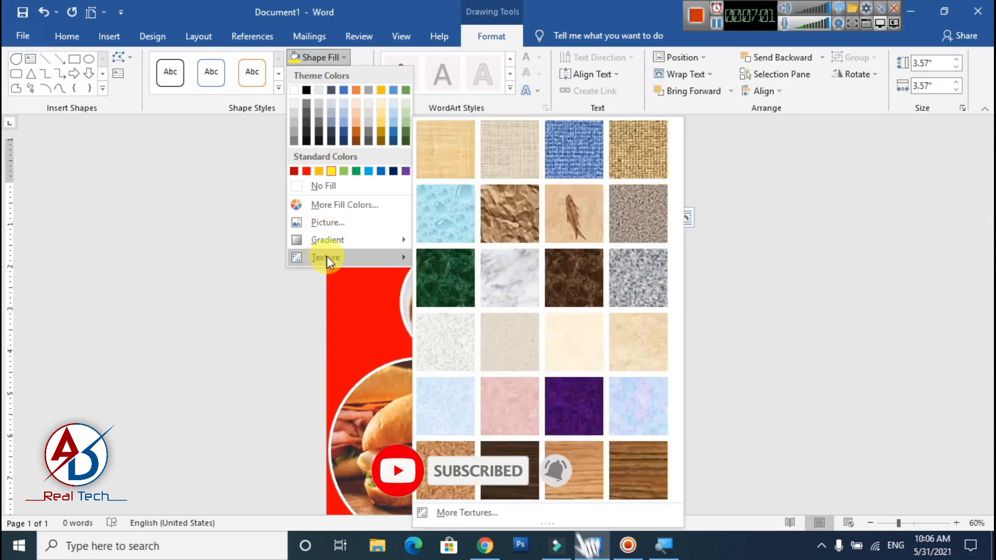
pyautogui.click(337, 205)
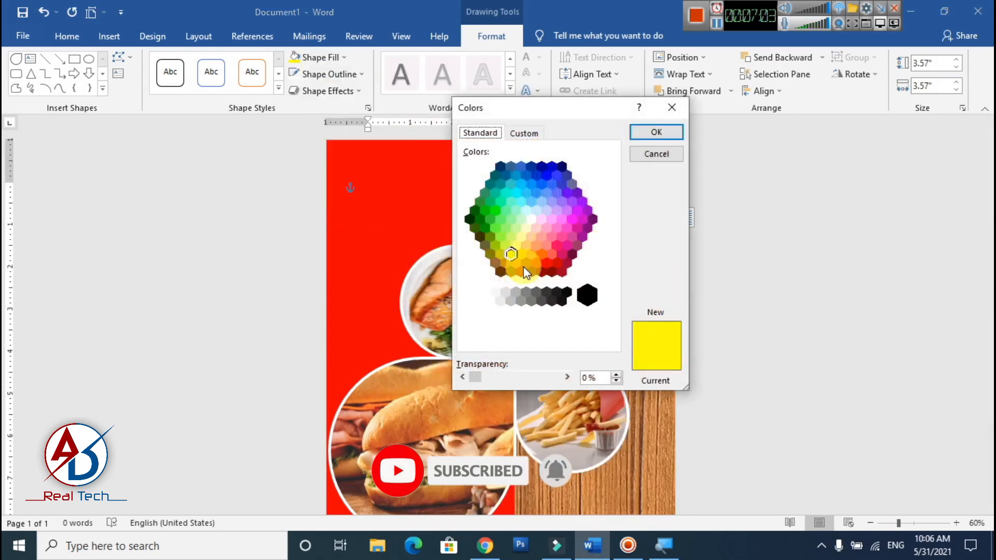
pyautogui.click(535, 135)
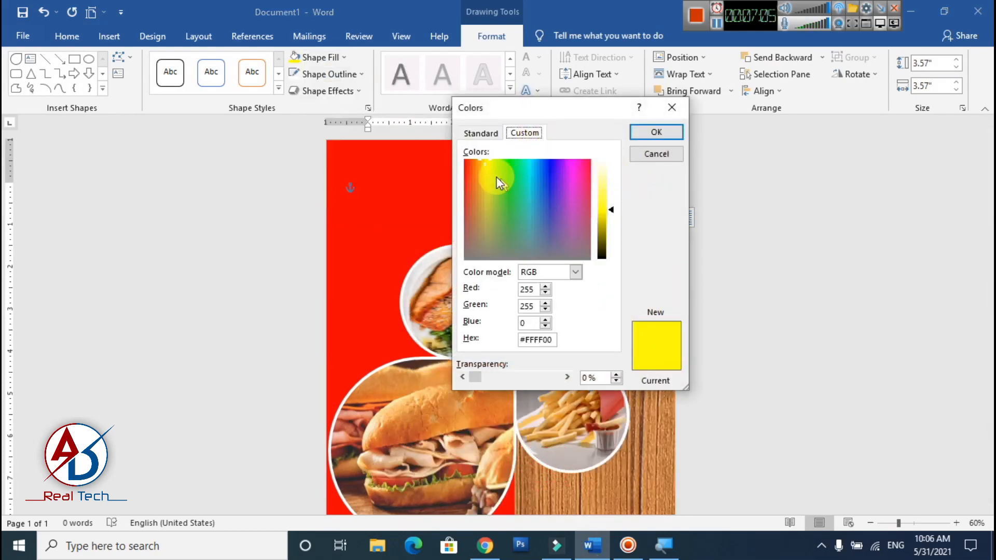
pyautogui.moveTo(483, 163); pyautogui.dragTo(482, 163)
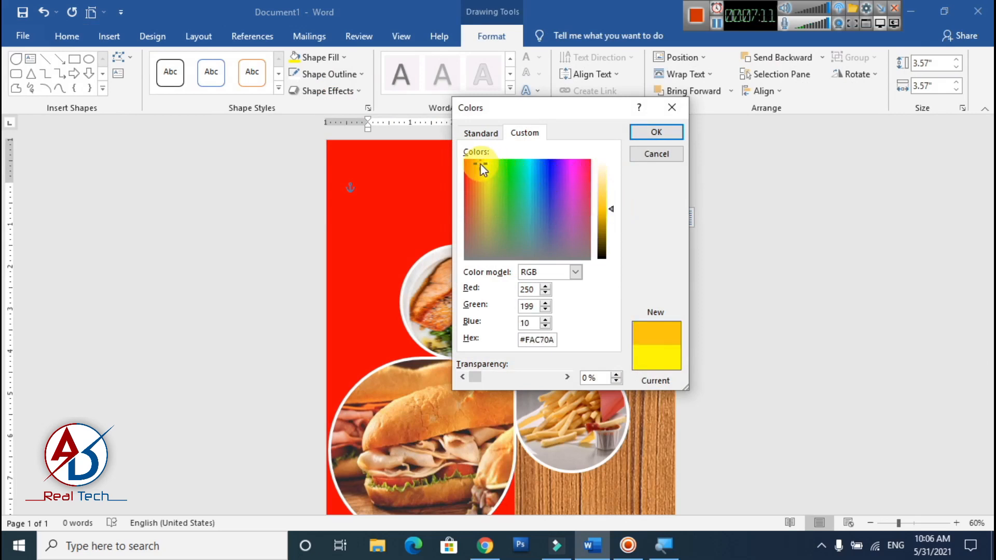
pyautogui.click(656, 132)
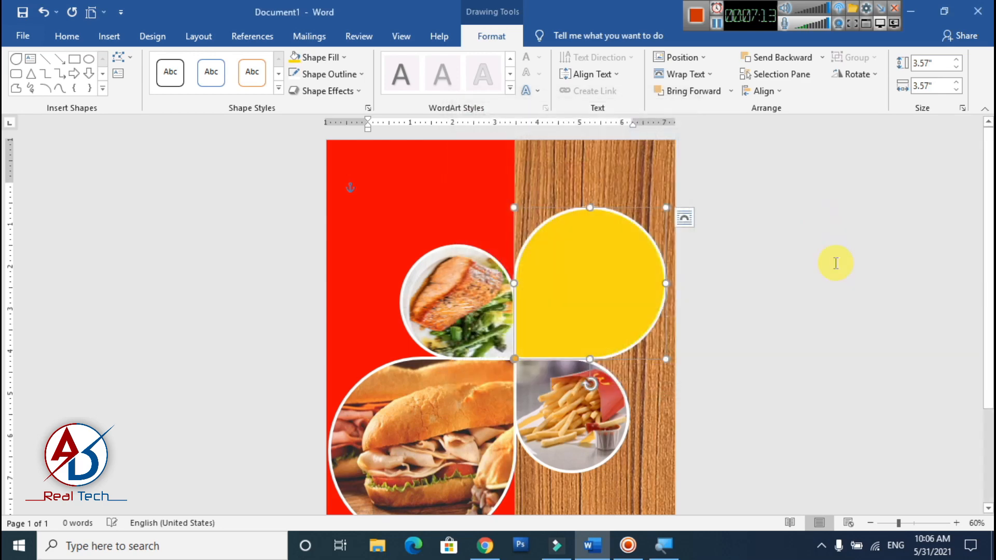
pyautogui.click(703, 300)
# - Insert a WordArt text in the plain black style and place it on the golden-yellow teardrop
pyautogui.scroll(-2, 704, 300)
pyautogui.scroll(5, 696, 314)
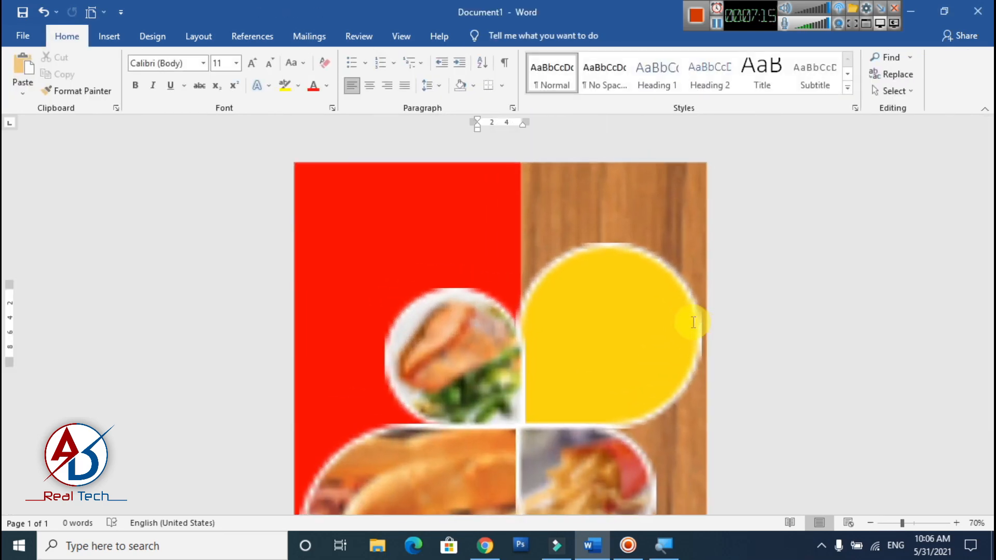
pyautogui.scroll(-3, 713, 290)
pyautogui.scroll(1, 521, 318)
pyautogui.scroll(4, 521, 318)
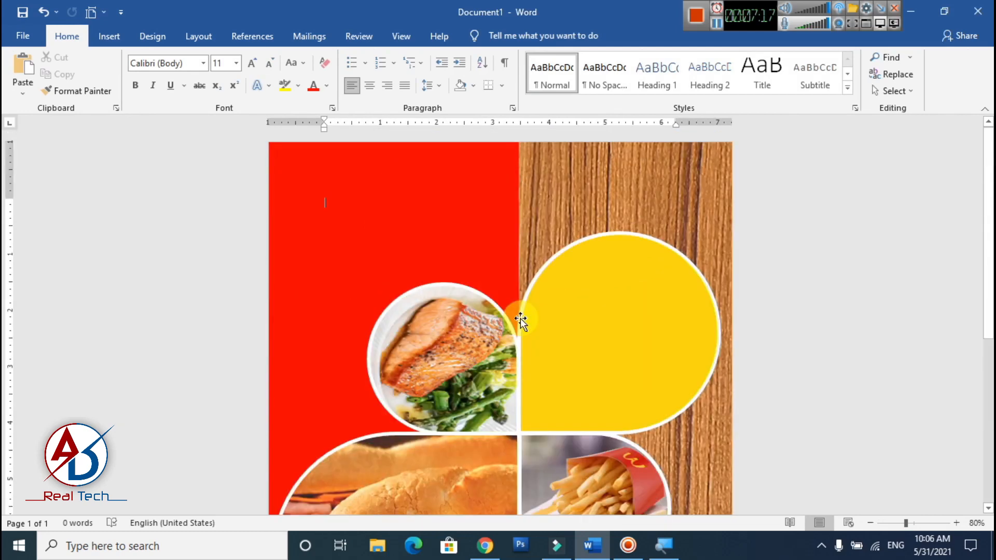
pyautogui.scroll(-3, 546, 322)
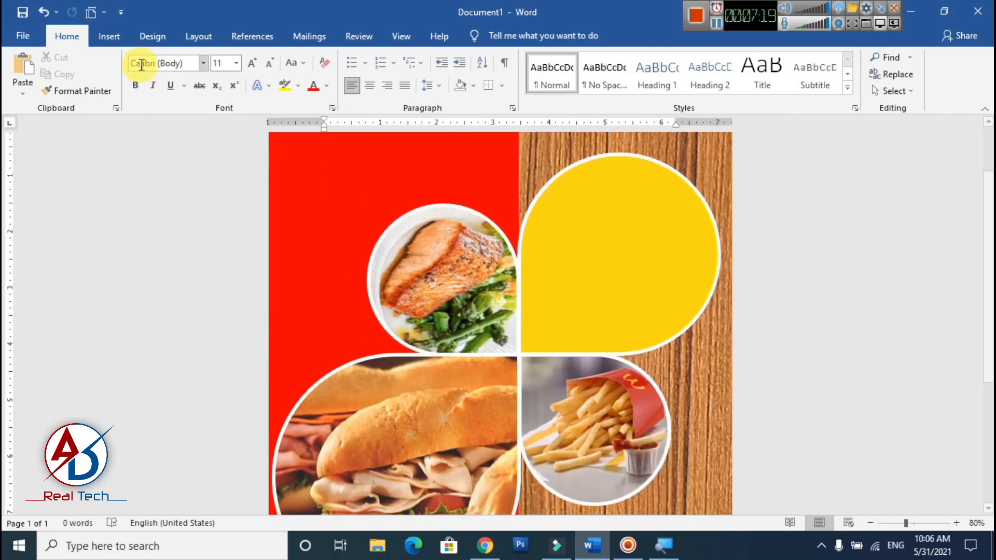
pyautogui.click(110, 36)
pyautogui.click(710, 74)
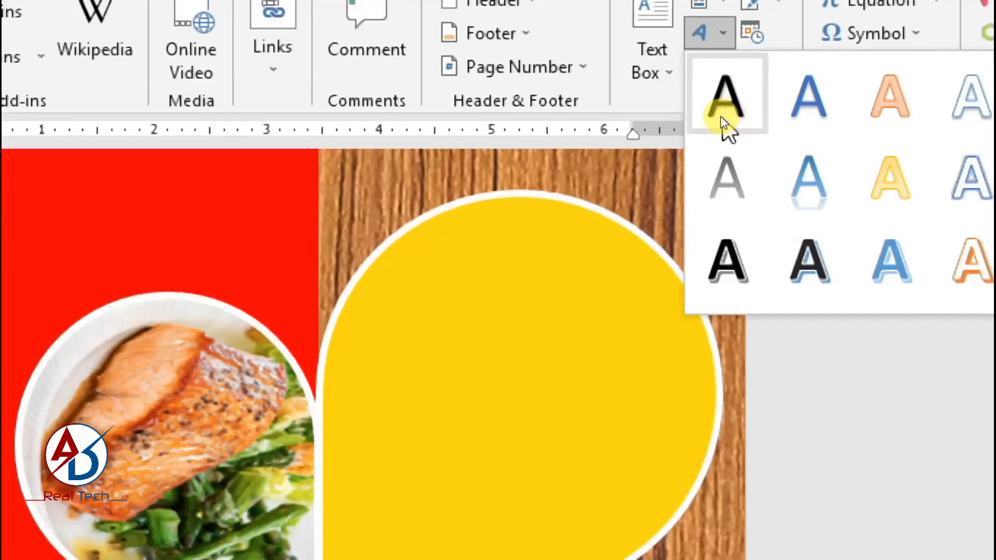
pyautogui.click(721, 117)
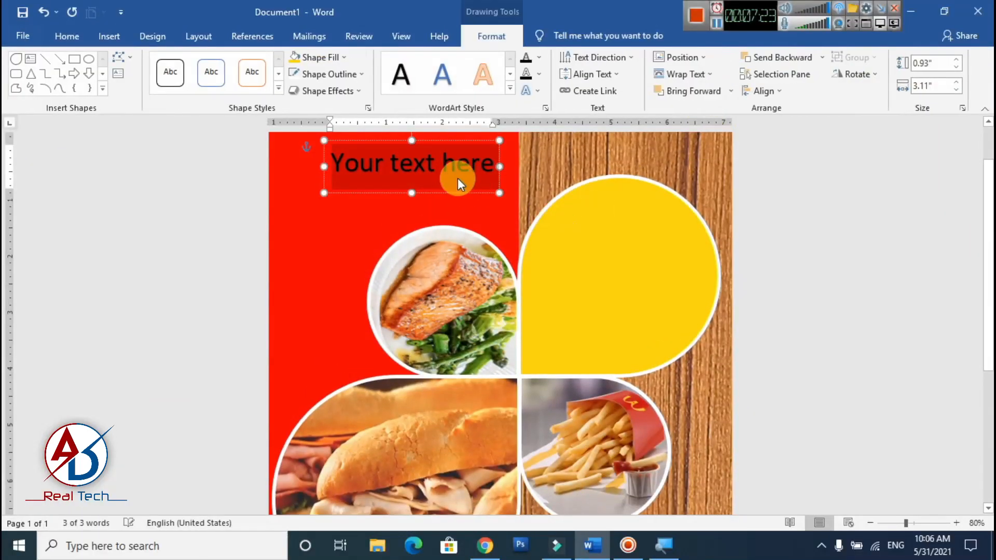
pyautogui.moveTo(456, 197); pyautogui.dragTo(655, 283)
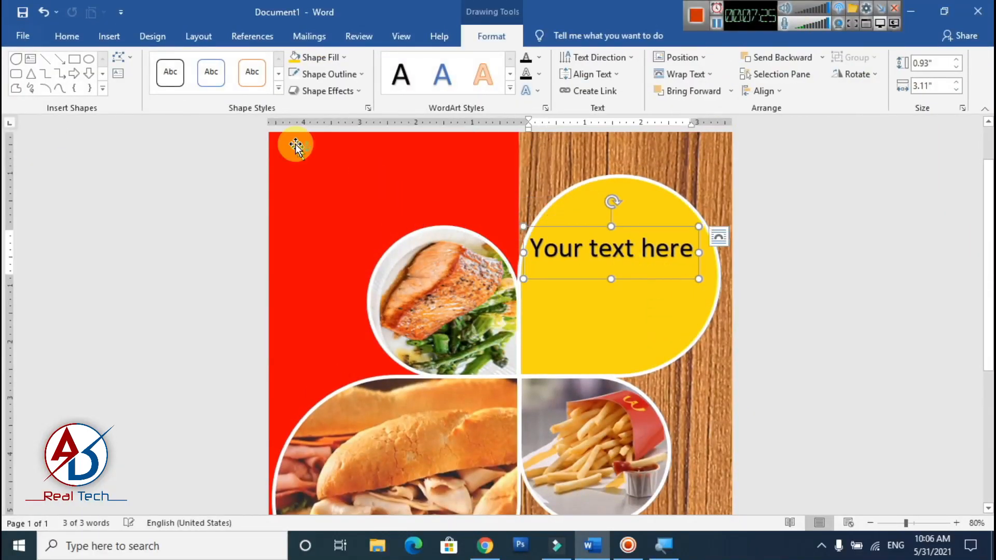
# - Clear the WordArt's formatting, apply the No Spacing style and shift its box toward the middle of the golden-yellow teardrop
pyautogui.click(73, 37)
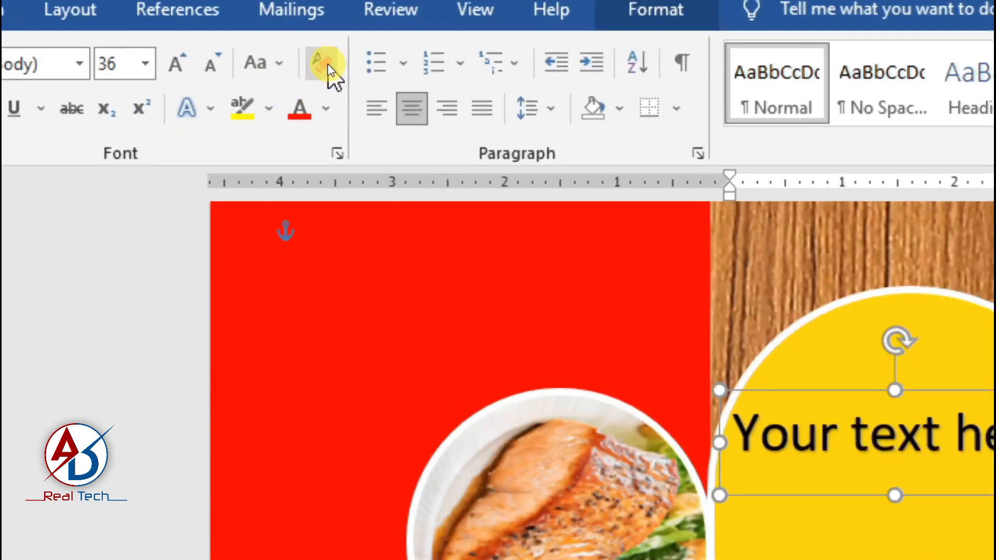
pyautogui.click(325, 64)
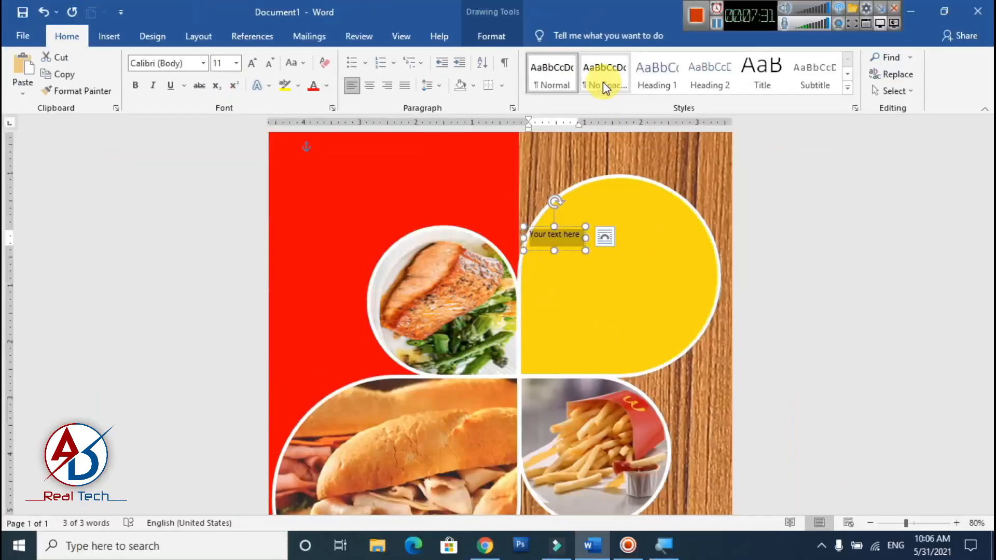
pyautogui.click(605, 85)
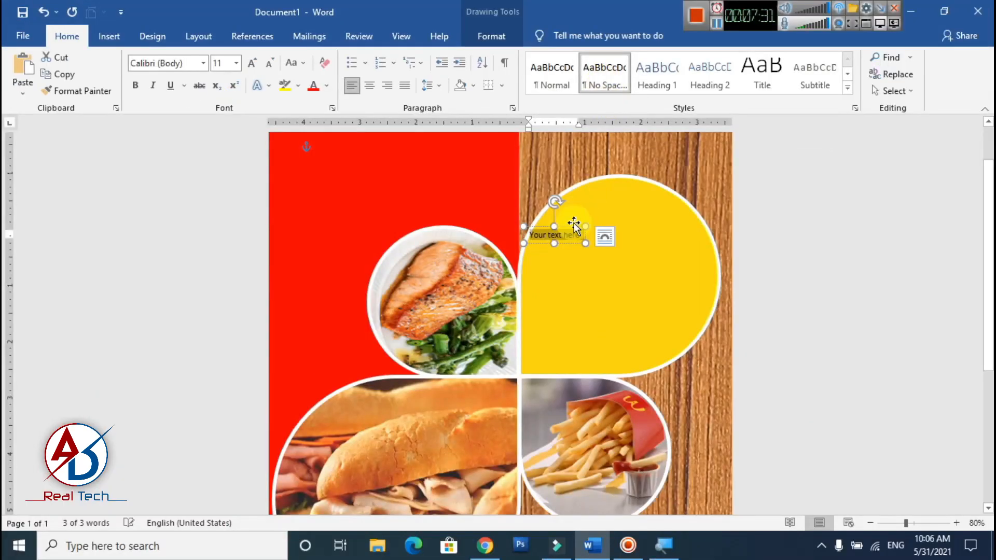
pyautogui.moveTo(573, 230); pyautogui.dragTo(616, 230)
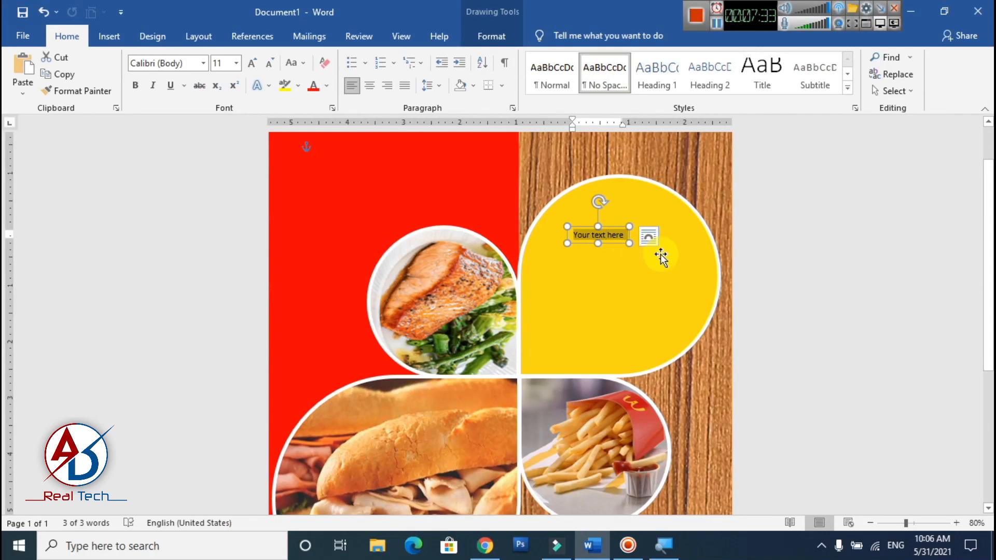
# - Replace the WordArt placeholder with "ARE YOU" and enlarge it to 36 pt
pyautogui.write('ARE YOU')
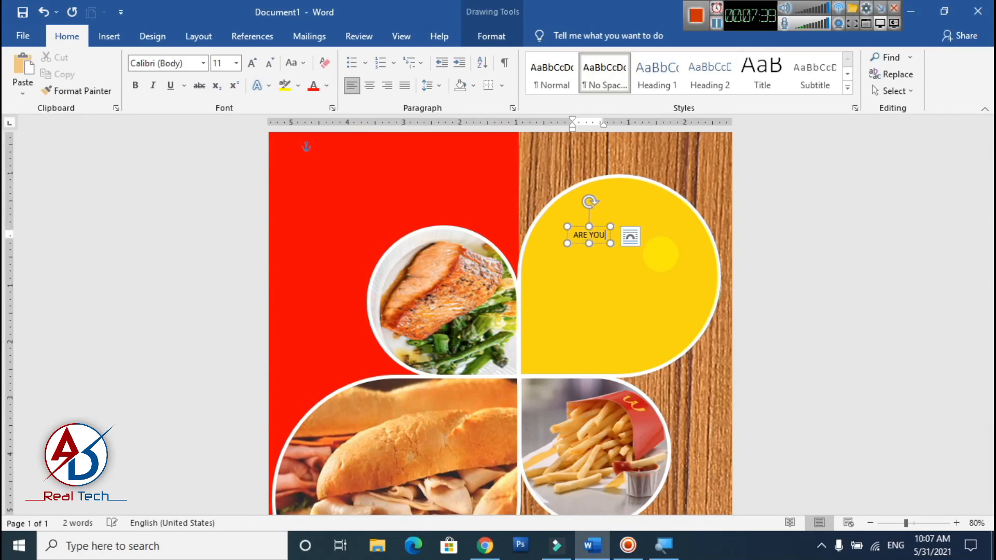
pyautogui.hotkey('ctrl', 'a')
pyautogui.click(253, 64)
# - Set ARE YOU in Adobe Gothic Std B, move it left within the teardrop and enlarge it to 48 pt
pyautogui.click(253, 64)
pyautogui.click(253, 64)
pyautogui.click(252, 64)
pyautogui.click(253, 64)
pyautogui.click(204, 63)
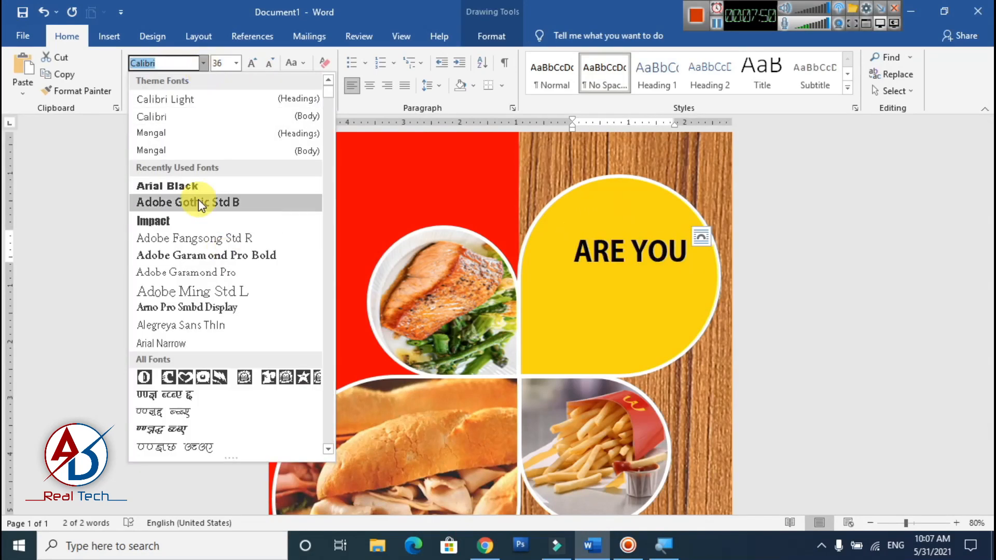
pyautogui.click(198, 201)
pyautogui.moveTo(626, 226); pyautogui.dragTo(603, 221)
pyautogui.click(253, 64)
# - Duplicate the ARE YOU text box just below the original and change the copy's text to "HUNGRY?"
pyautogui.moveTo(663, 220); pyautogui.dragTo(651, 250)
pyautogui.click(664, 272)
pyautogui.hotkey('ctrl', 'a')
pyautogui.write('HUN')
pyautogui.click(653, 259)
pyautogui.write('GRY?')
# - Adjust the font size of HUNGRY? so it is a smaller second line beneath ARE YOU
pyautogui.hotkey('ctrl', 'a')
pyautogui.click(270, 63)
# - Reduce the font size of DON'T WANT and reposition the three text lines within the golden-yellow teardrop
pyautogui.click(269, 63)
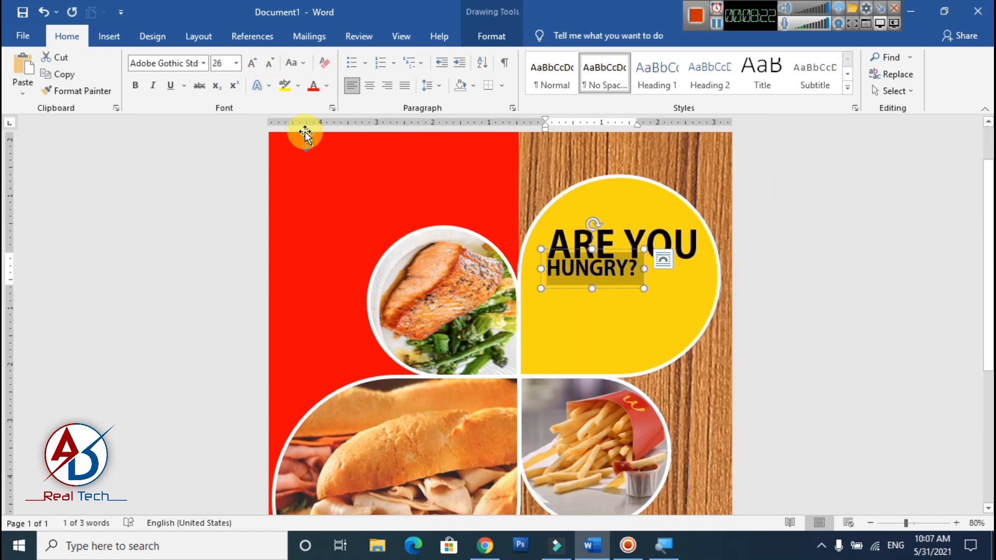
pyautogui.click(253, 63)
pyautogui.click(653, 303)
pyautogui.click(819, 349)
pyautogui.scroll(-3, 818, 349)
pyautogui.scroll(1, 819, 349)
# - Duplicate a heading text box below HUNGRY? and change the copy's text to "DON'T WANT"
pyautogui.click(587, 235)
pyautogui.keyDown('ctrl'); pyautogui.moveTo(587, 235); pyautogui.dragTo(589, 296); pyautogui.keyUp('ctrl')
pyautogui.click(635, 318)
pyautogui.hotkey('ctrl', 'a')
pyautogui.write("DON'T' WANT")
pyautogui.hotkey('ctrl', 'a')
pyautogui.click(269, 63)
pyautogui.scroll(4, 623, 326)
pyautogui.moveTo(653, 192); pyautogui.dragTo(645, 192)
pyautogui.click(650, 248)
pyautogui.moveTo(649, 248); pyautogui.dragTo(641, 248)
pyautogui.moveTo(673, 295)
pyautogui.mouseDown()
pyautogui.moveTo(689, 287)
pyautogui.moveTo(689, 296)
pyautogui.mouseUp()
# - Set the font size of DON'T WANT to 38 pt
pyautogui.click(252, 64)
pyautogui.click(220, 63)
pyautogui.write('38')
pyautogui.press('Return')
# - Try a smaller font size for ARE YOU, set it back to 48 pt and adjust its position
pyautogui.click(586, 234)
pyautogui.hotkey('ctrl', 'a')
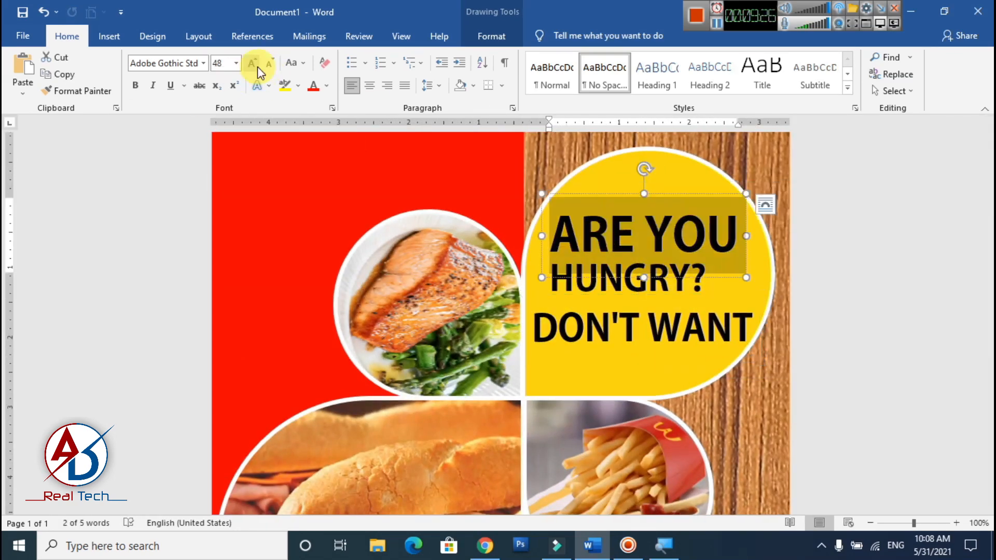
pyautogui.click(270, 64)
pyautogui.click(235, 64)
pyautogui.click(218, 274)
pyautogui.moveTo(660, 209); pyautogui.dragTo(660, 194)
# - Color the DON'T WANT text red
pyautogui.scroll(-2, 661, 259)
pyautogui.click(644, 264)
pyautogui.hotkey('ctrl', 'a')
pyautogui.click(327, 86)
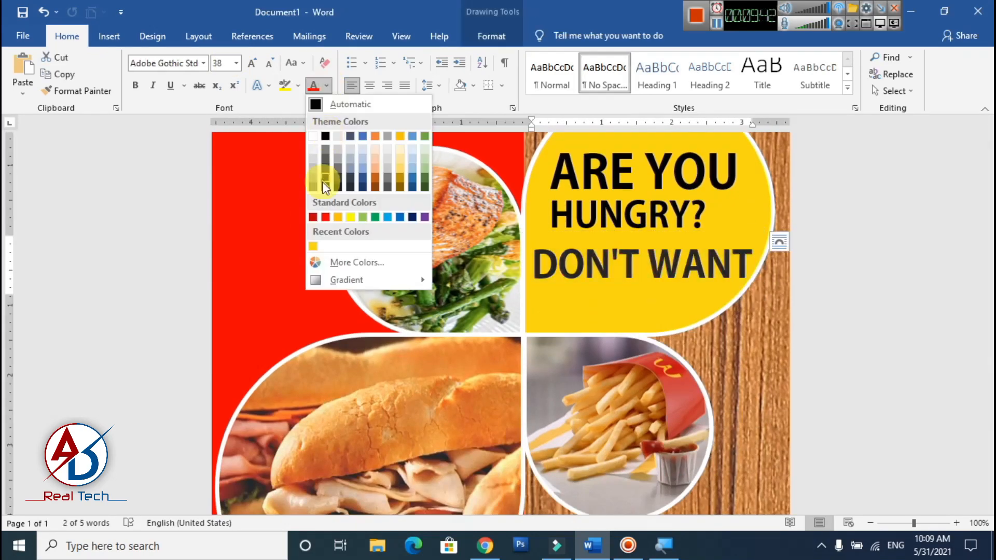
pyautogui.click(326, 216)
pyautogui.click(816, 326)
pyautogui.scroll(-5, 761, 372)
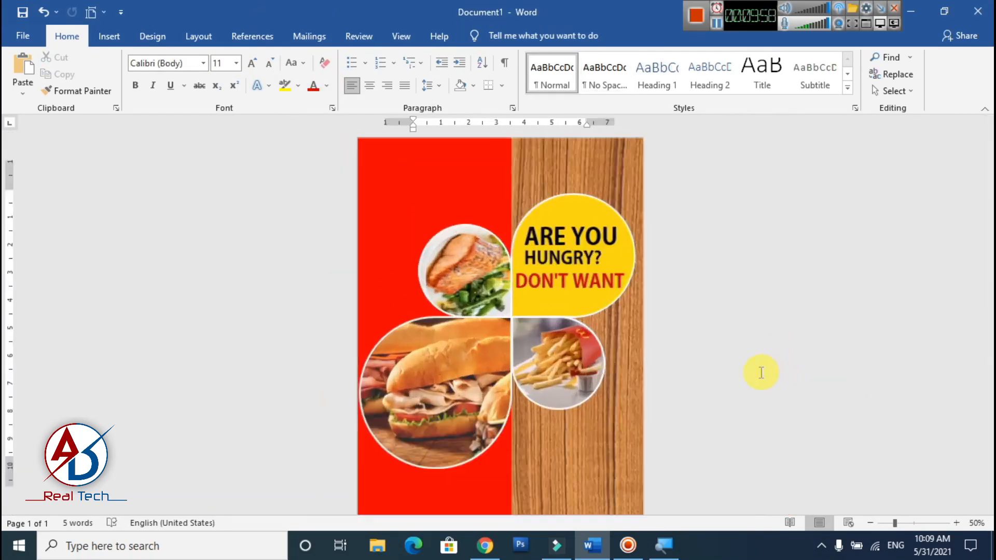
# - Shrink the red DON'T WANT line slightly and move it up under HUNGRY?, aligned with the left edge of the lines above
pyautogui.click(569, 281)
pyautogui.hotkey('ctrl', 'a')
pyautogui.click(270, 65)
pyautogui.click(270, 65)
pyautogui.scroll(4, 649, 280)
pyautogui.moveTo(647, 269); pyautogui.dragTo(741, 285)
pyautogui.click(252, 63)
pyautogui.moveTo(685, 264); pyautogui.dragTo(685, 261)
pyautogui.click(773, 334)
pyautogui.scroll(-4, 774, 334)
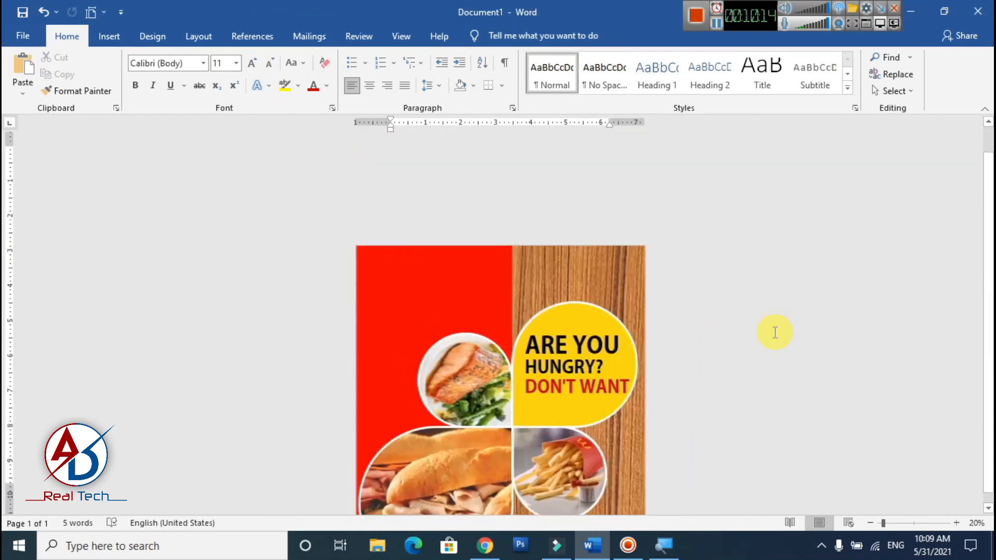
# - Insert the restaurant-logo-7B8FF68CBF-seeklogo.com picture from the desktop file folder and set its text wrapping to In Front of Text
pyautogui.scroll(2, 774, 334)
pyautogui.scroll(2, 486, 223)
pyautogui.click(418, 201)
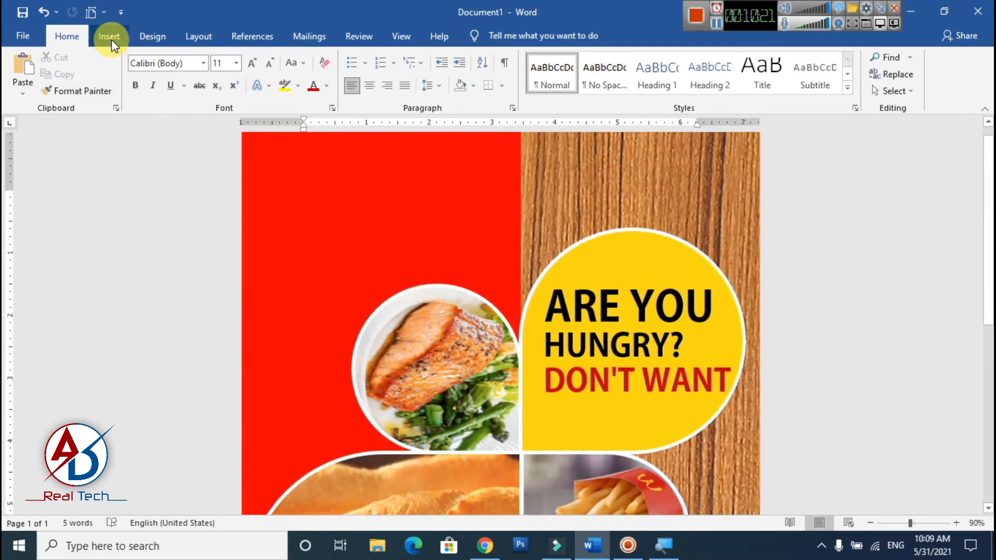
pyautogui.click(110, 37)
pyautogui.click(160, 72)
pyautogui.click(218, 130)
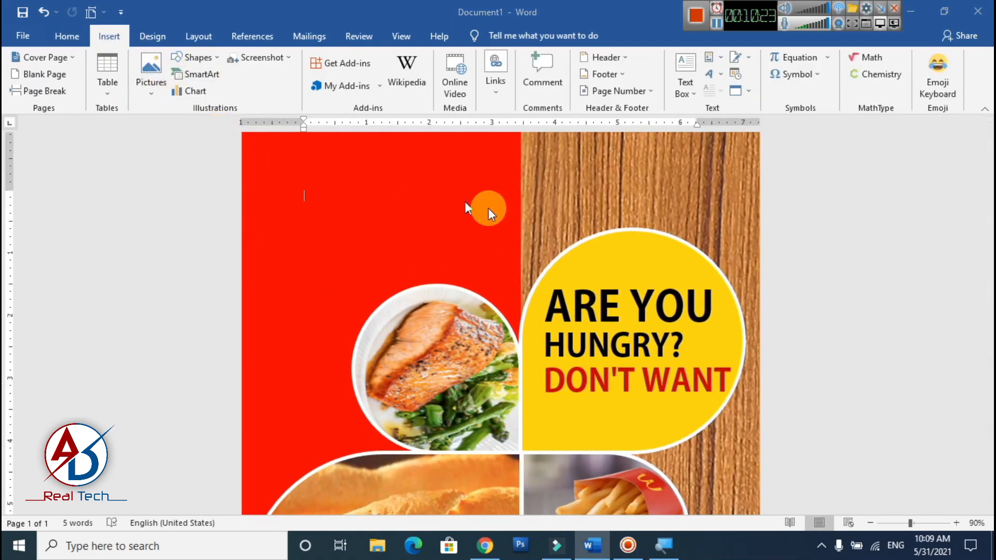
pyautogui.click(75, 34)
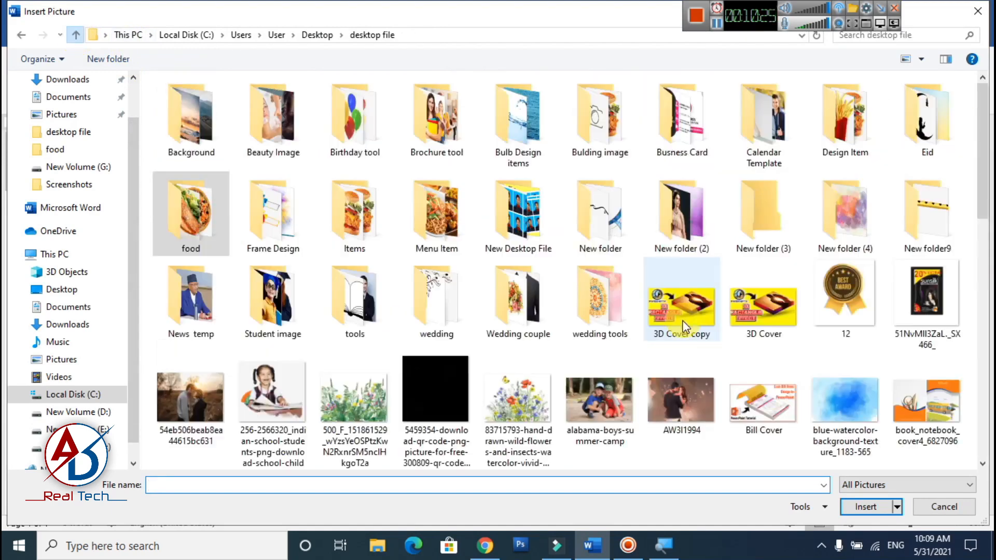
pyautogui.scroll(-15, 698, 356)
pyautogui.click(530, 422)
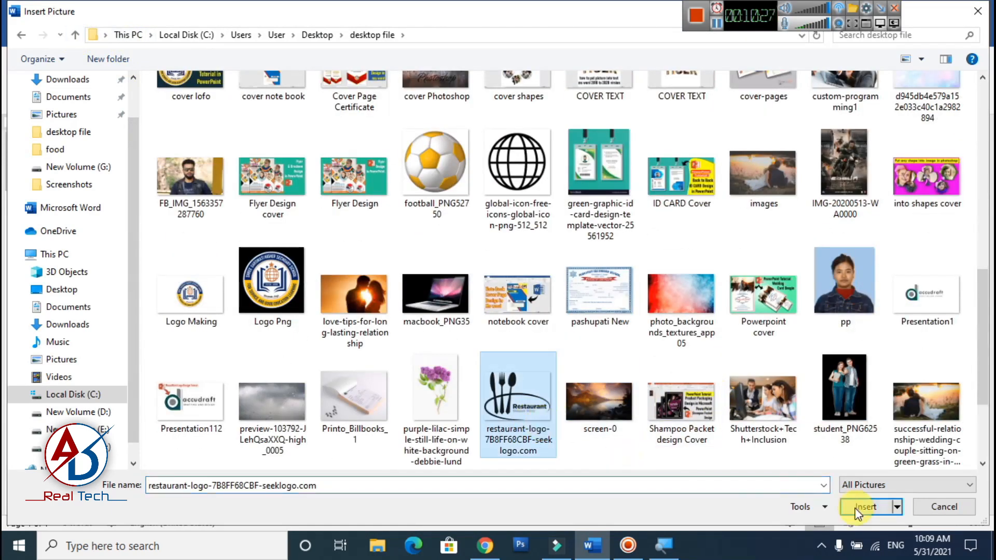
pyautogui.click(865, 507)
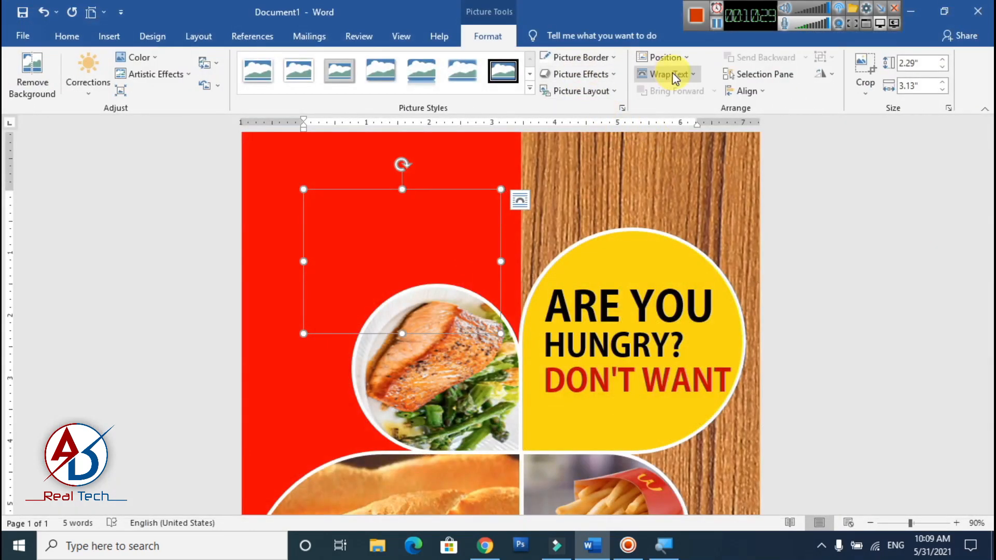
pyautogui.click(674, 77)
pyautogui.click(722, 198)
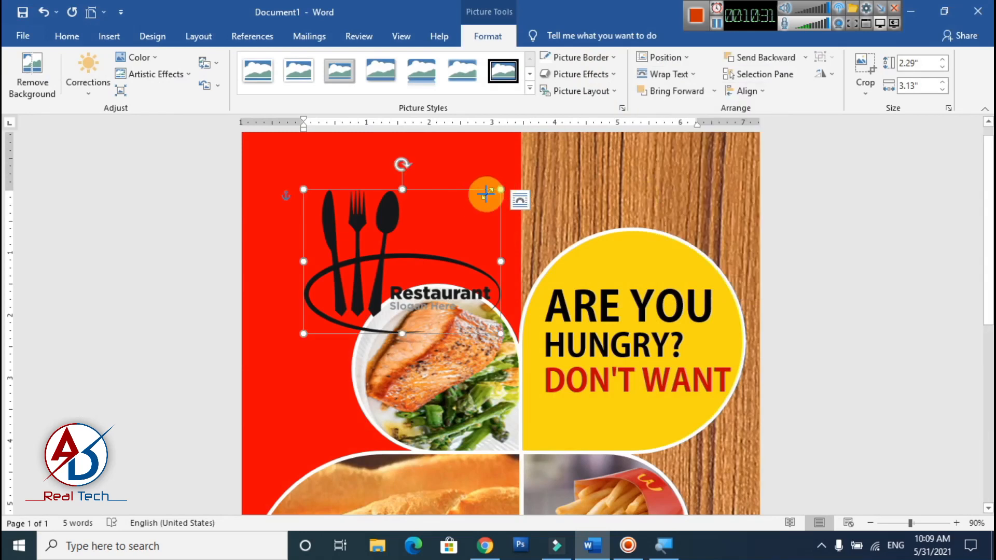
# - Shrink the restaurant logo to about 0.48" by 0.65" and move it onto the wood texture above the yellow teardrop
pyautogui.moveTo(485, 193); pyautogui.dragTo(294, 296)
pyautogui.hotkey('ctrl', 'z')
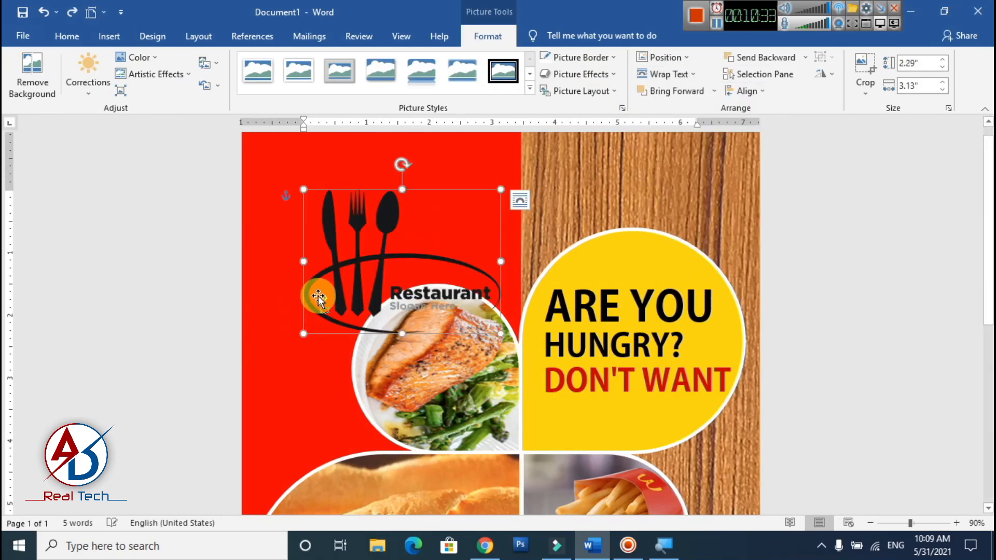
pyautogui.moveTo(500, 190); pyautogui.dragTo(639, 211)
pyautogui.scroll(5, 639, 211)
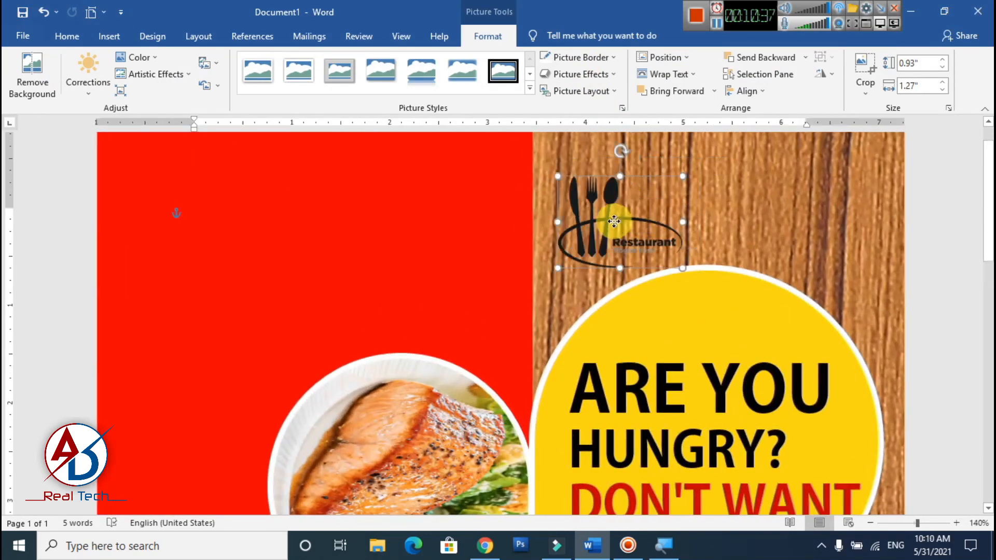
pyautogui.moveTo(675, 261); pyautogui.dragTo(617, 165)
# - Turn the restaurant logo white with the Washout recolor and the Photocopy artistic effect
pyautogui.click(139, 57)
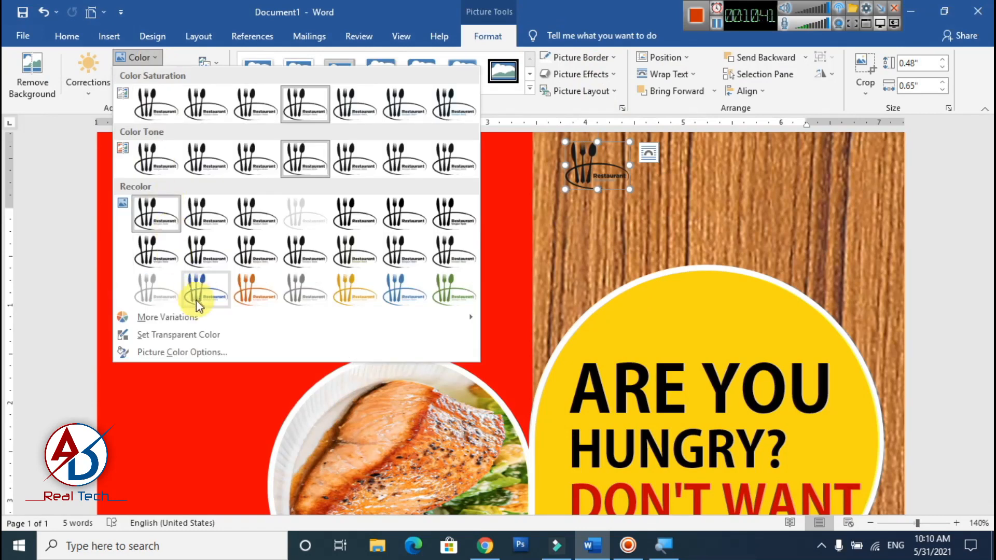
pyautogui.click(304, 210)
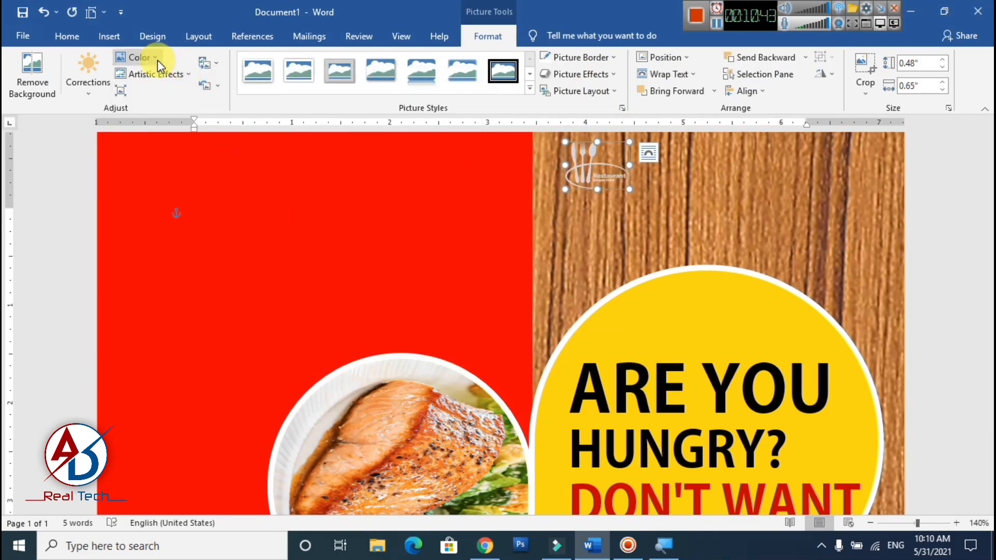
pyautogui.click(158, 60)
pyautogui.click(157, 60)
pyautogui.click(156, 78)
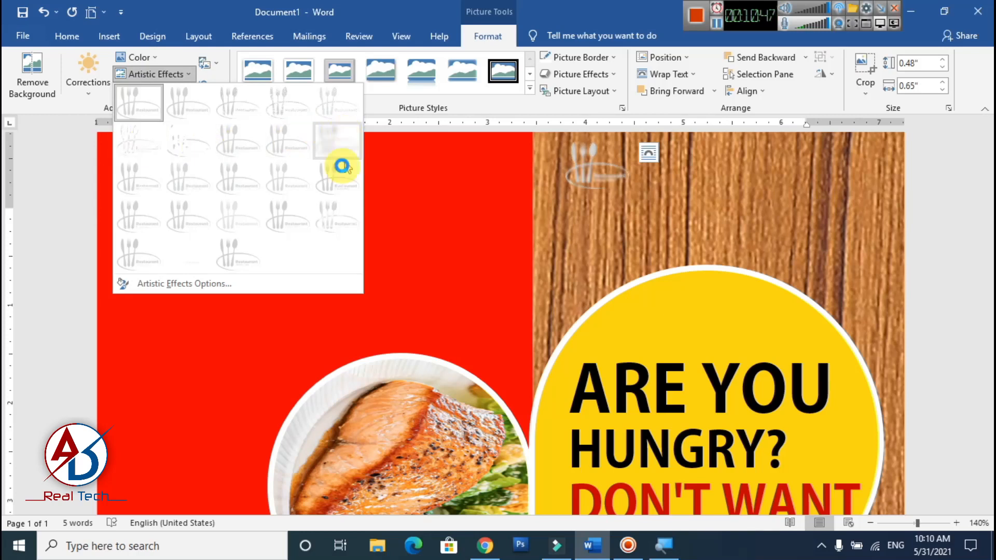
pyautogui.click(183, 260)
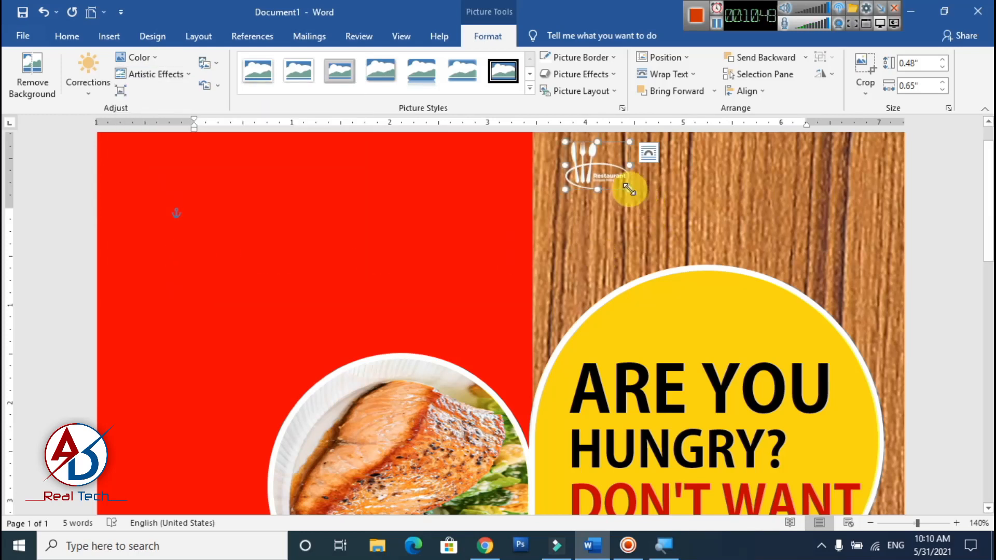
# - Enlarge the white logo to about 0.84" by 1.15" and shift it closer to the edge of the red panel
pyautogui.moveTo(630, 189); pyautogui.dragTo(668, 206)
pyautogui.moveTo(598, 175); pyautogui.dragTo(583, 175)
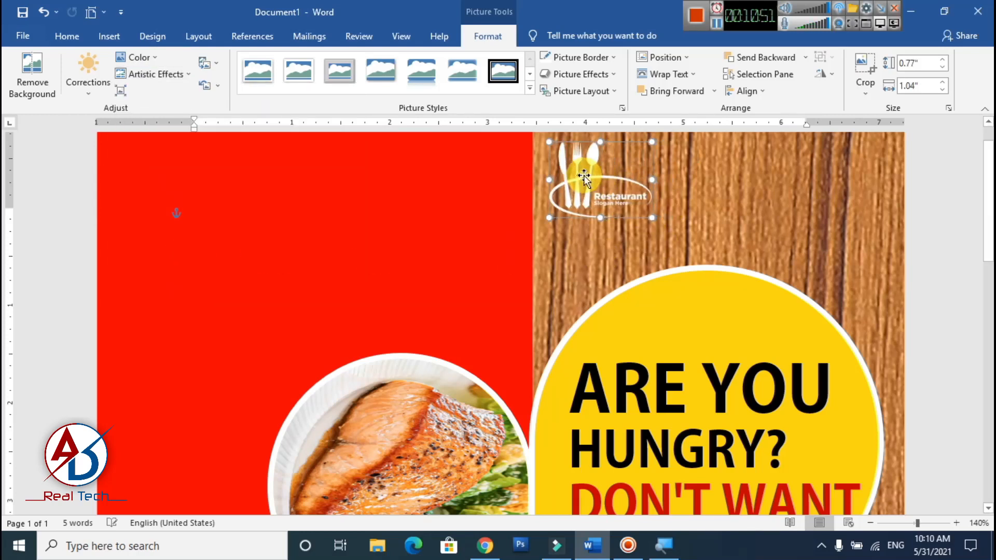
pyautogui.moveTo(652, 221); pyautogui.dragTo(663, 228)
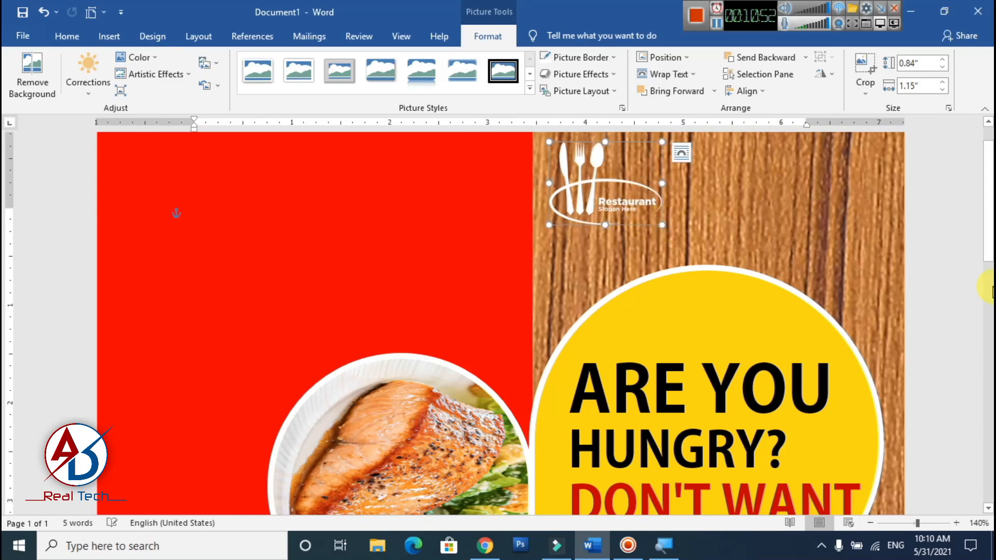
pyautogui.click(955, 275)
pyautogui.scroll(-7, 913, 290)
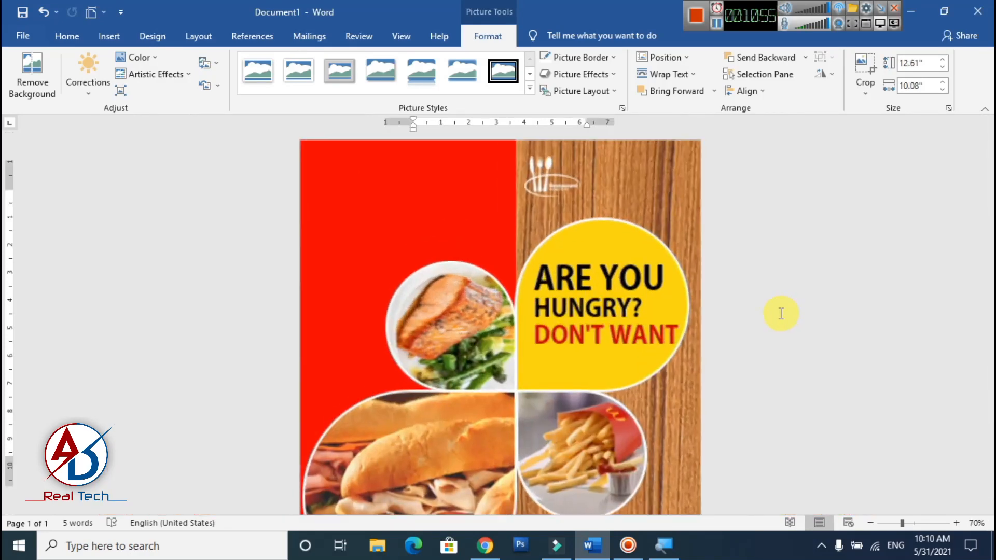
pyautogui.scroll(3, 781, 313)
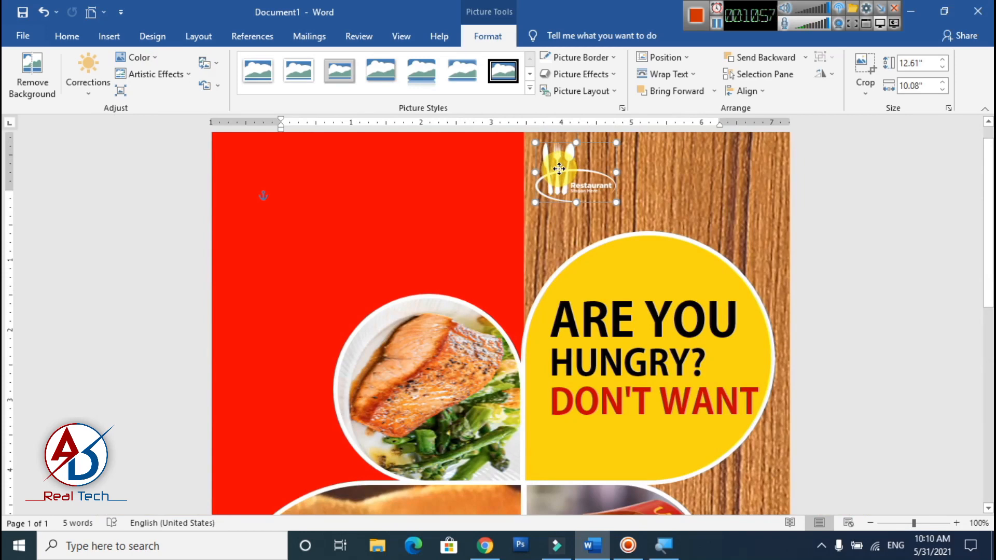
pyautogui.scroll(1, 959, 300)
pyautogui.click(959, 301)
pyautogui.scroll(-1, 959, 300)
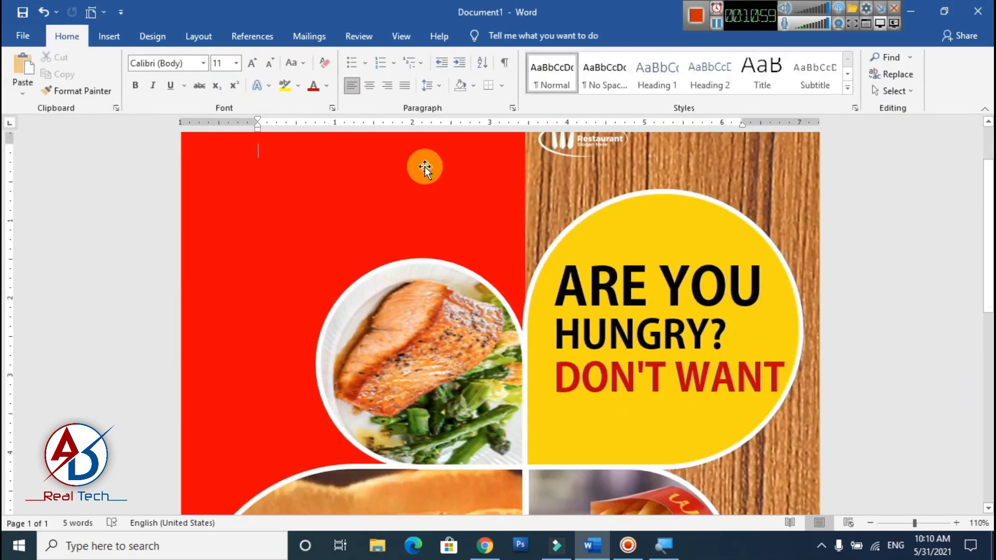
# - Duplicate the HUNGRY? text box beside the logo on the wood texture and replace its text with RESTAURANT
pyautogui.scroll(1, 530, 220)
pyautogui.scroll(2, 529, 220)
pyautogui.scroll(1, 554, 228)
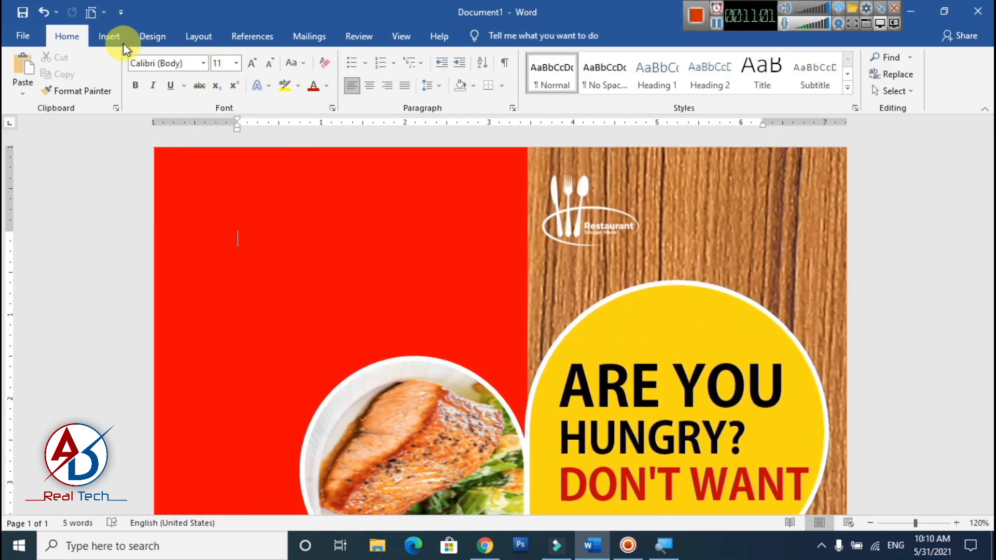
pyautogui.click(109, 39)
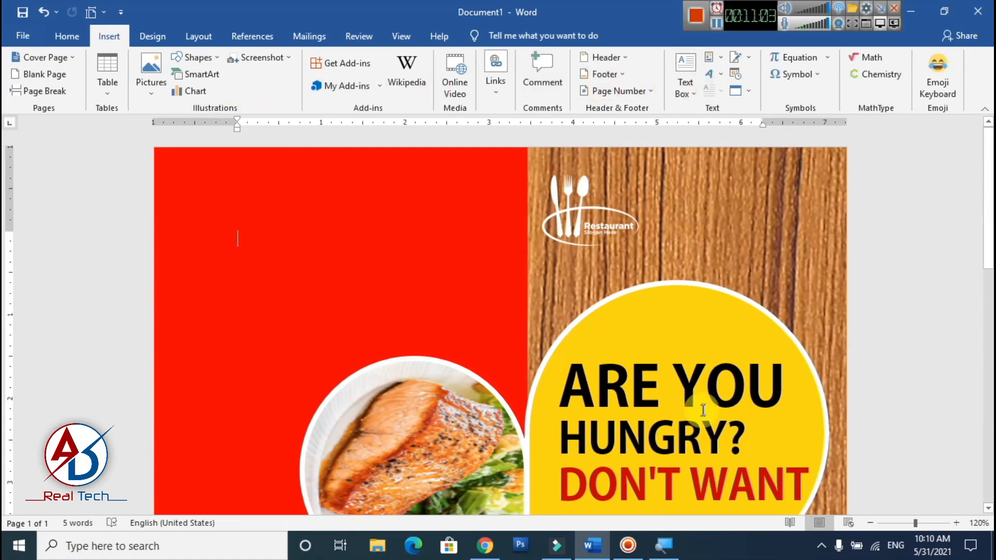
pyautogui.click(666, 409)
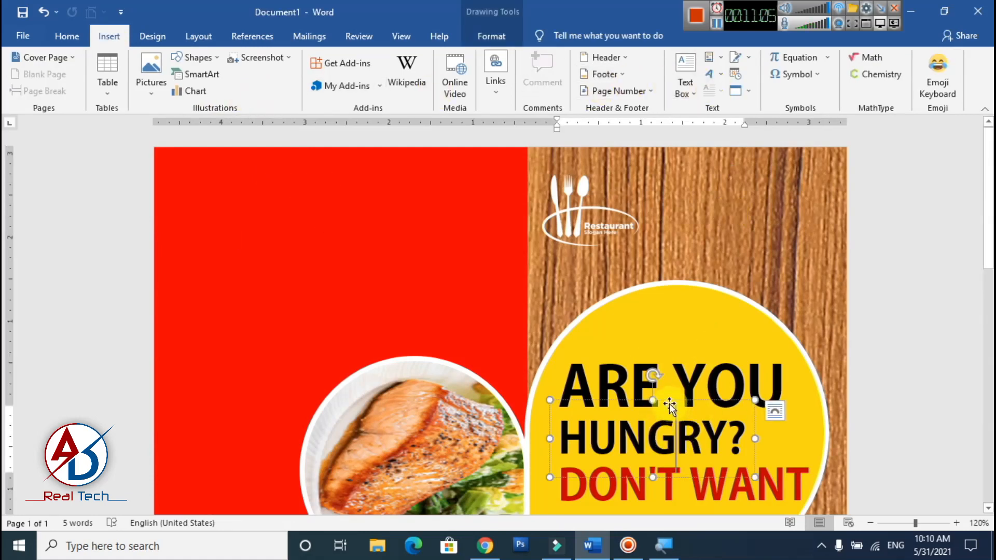
pyautogui.moveTo(669, 404); pyautogui.dragTo(763, 183)
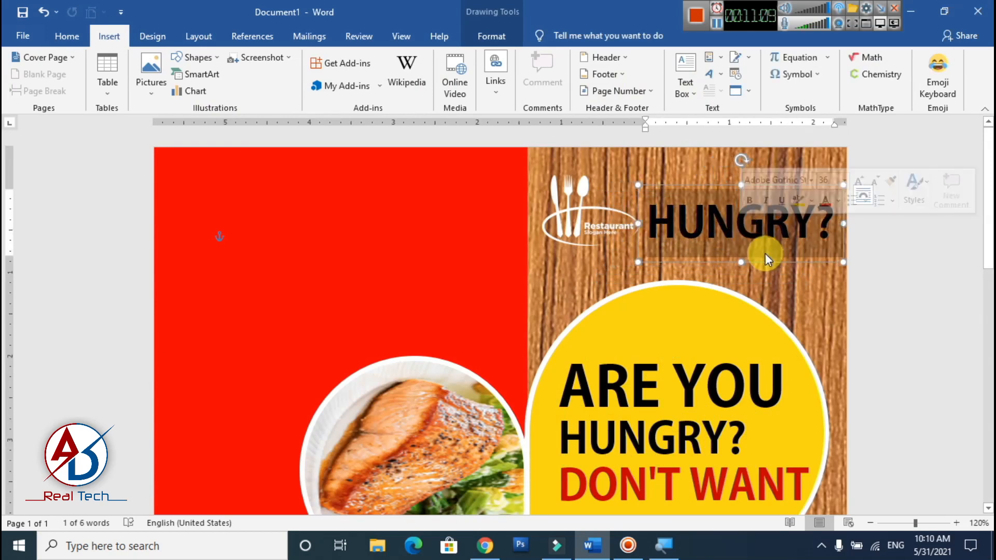
pyautogui.write('RESTAURA')
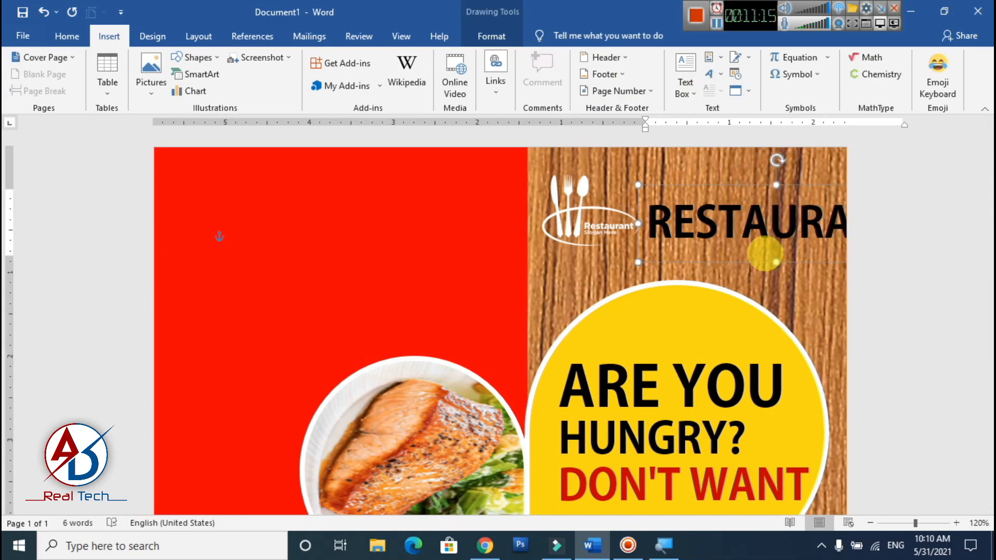
# - Change the font of the RESTAURANT text beside the logo to Bahnschrift Condensed
pyautogui.doubleClick(643, 231)
pyautogui.click(67, 36)
pyautogui.click(204, 62)
pyautogui.scroll(-5, 204, 322)
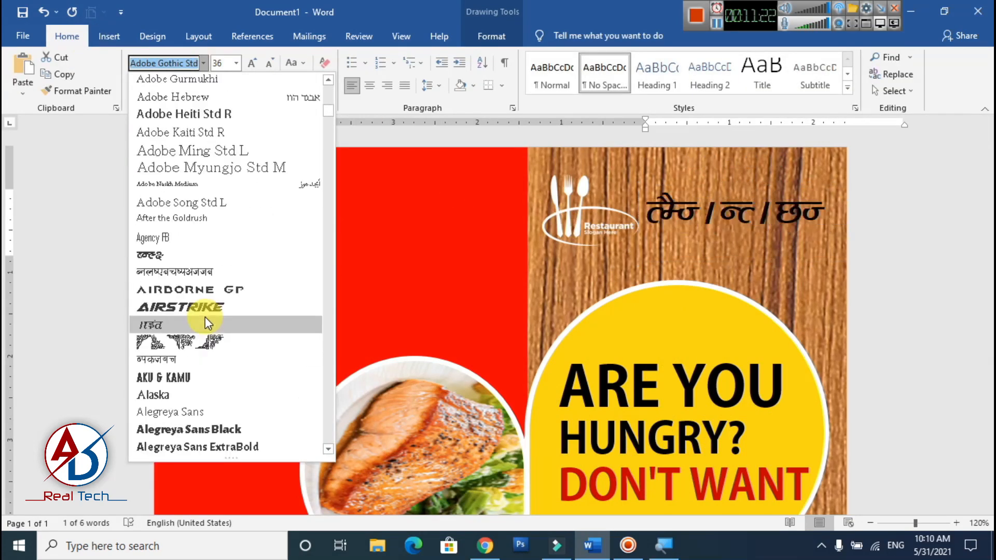
pyautogui.scroll(-20, 205, 318)
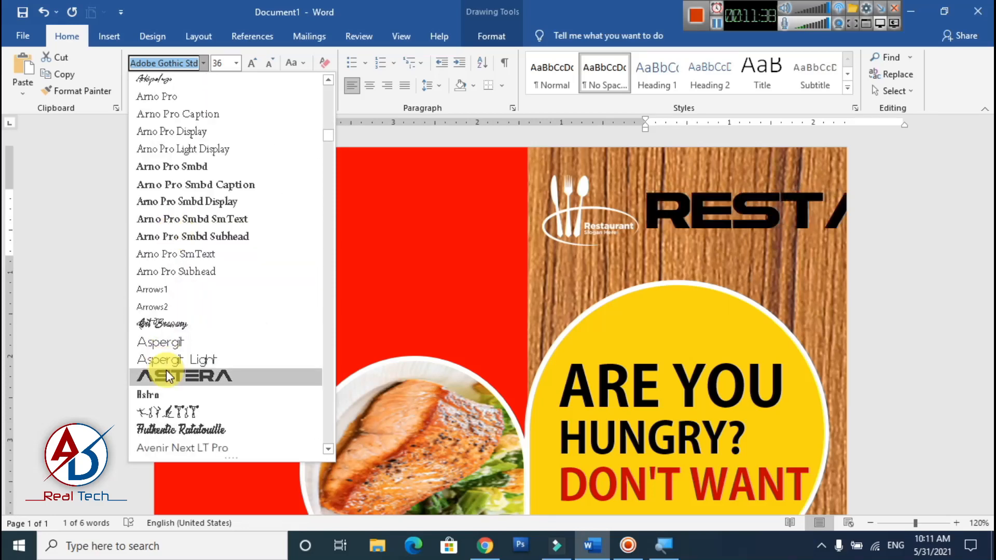
pyautogui.scroll(-3, 166, 370)
pyautogui.click(161, 376)
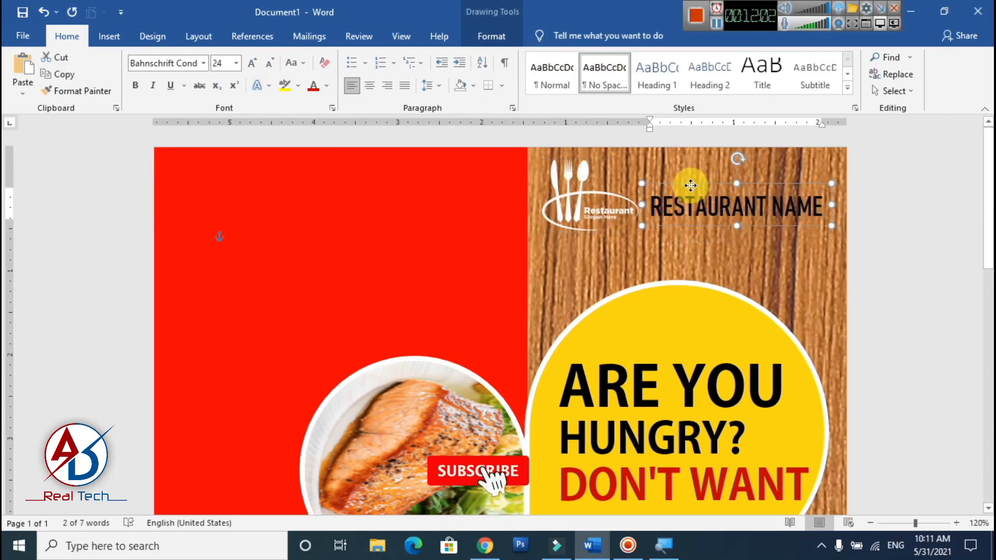
# - Complete the text beside the logo as RESTAURANT NAME in white at 24 pt and try bold on it
pyautogui.tripleClick(707, 200)
pyautogui.click(314, 86)
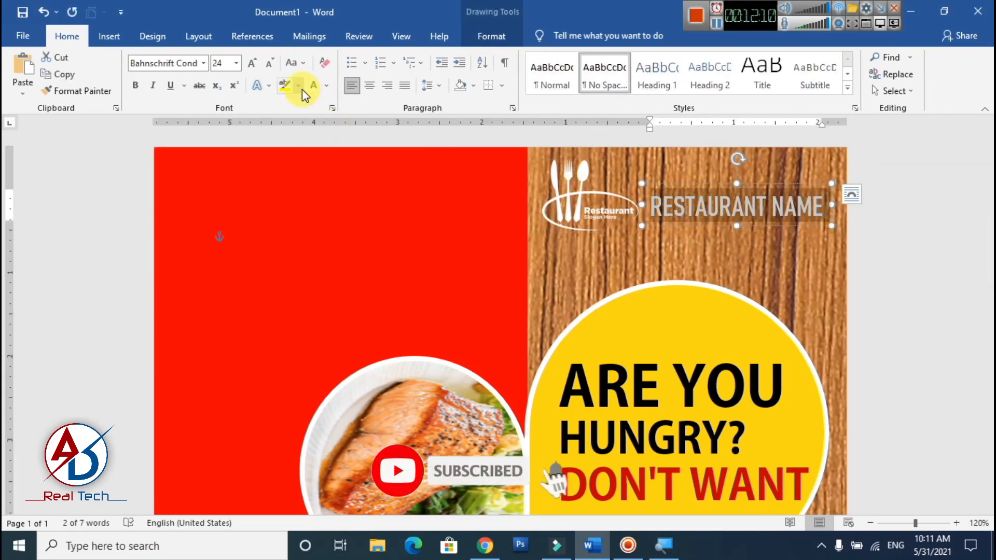
pyautogui.click(326, 86)
pyautogui.click(491, 36)
pyautogui.click(531, 92)
pyautogui.click(882, 251)
pyautogui.click(67, 36)
pyautogui.click(136, 85)
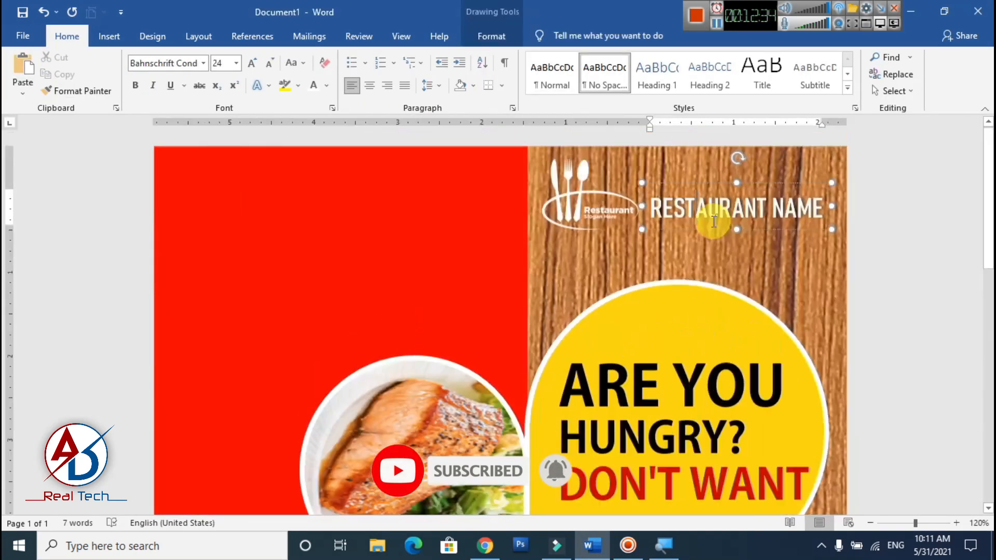
# - Duplicate the RESTAURANT NAME text box directly below it and replace the copy's text with Address Here
pyautogui.moveTo(707, 212); pyautogui.dragTo(706, 241)
pyautogui.tripleClick(707, 242)
pyautogui.write('Addre')
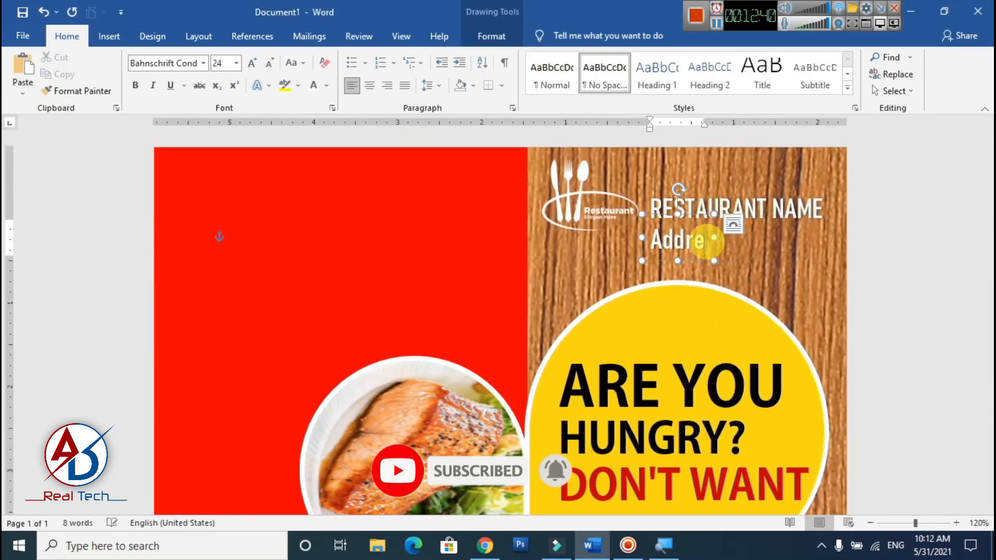
pyautogui.write('ss Here')
# - Reduce the Address Here text to 14 pt
pyautogui.tripleClick(706, 242)
pyautogui.click(273, 64)
pyautogui.click(272, 65)
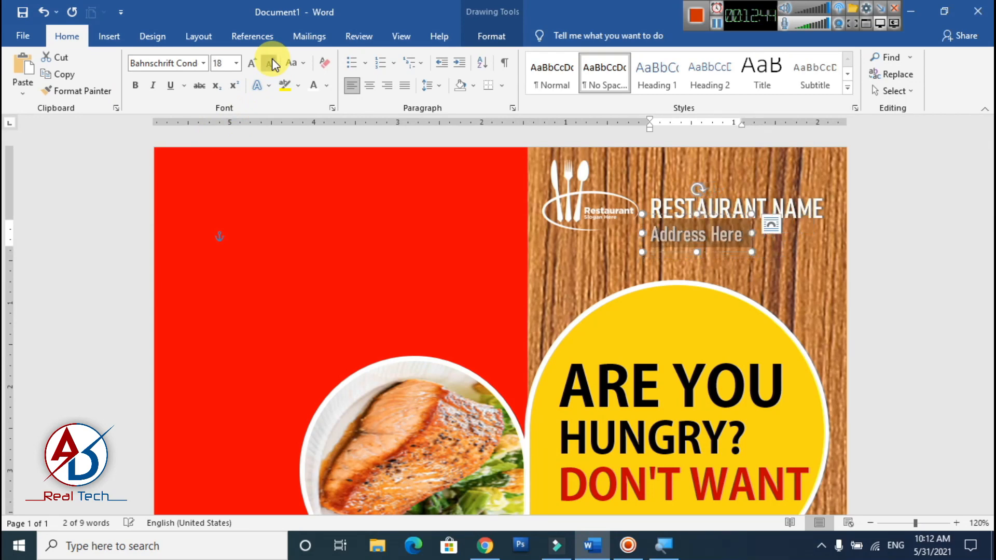
pyautogui.click(272, 64)
pyautogui.click(272, 64)
pyautogui.click(273, 65)
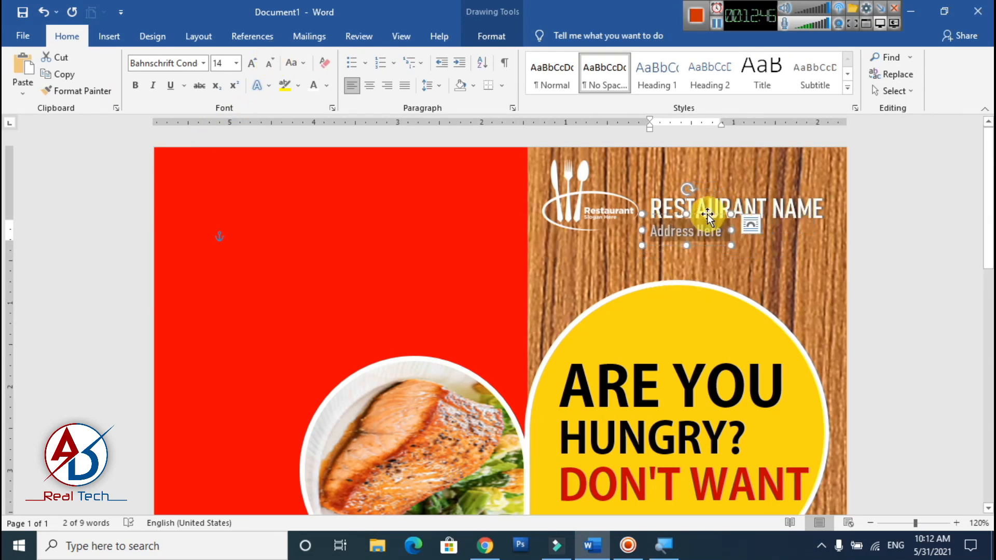
# - Nudge the RESTAURANT NAME and Address Here lines slightly upward beside the logo
pyautogui.moveTo(708, 214); pyautogui.dragTo(710, 210)
pyautogui.scroll(-5, 952, 271)
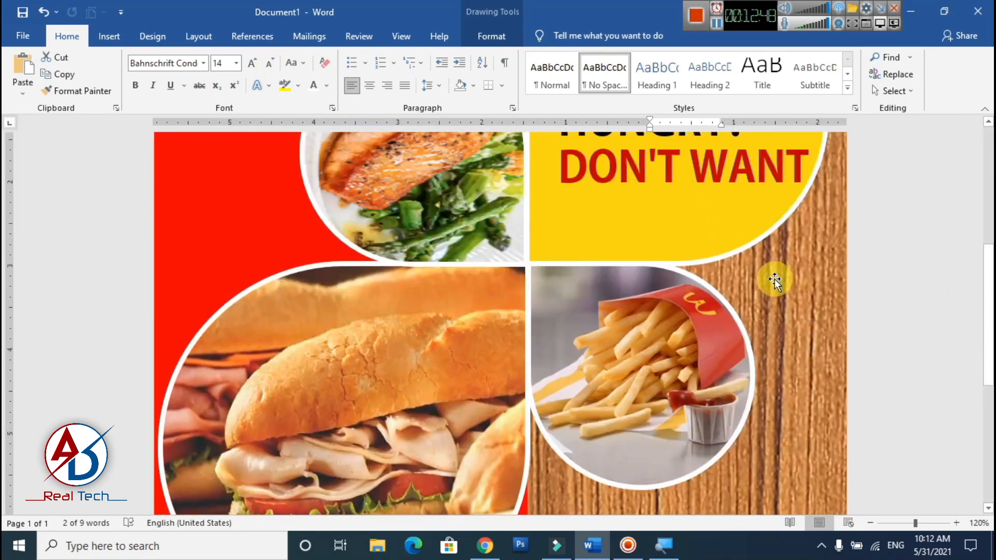
pyautogui.scroll(5, 774, 278)
pyautogui.click(721, 185)
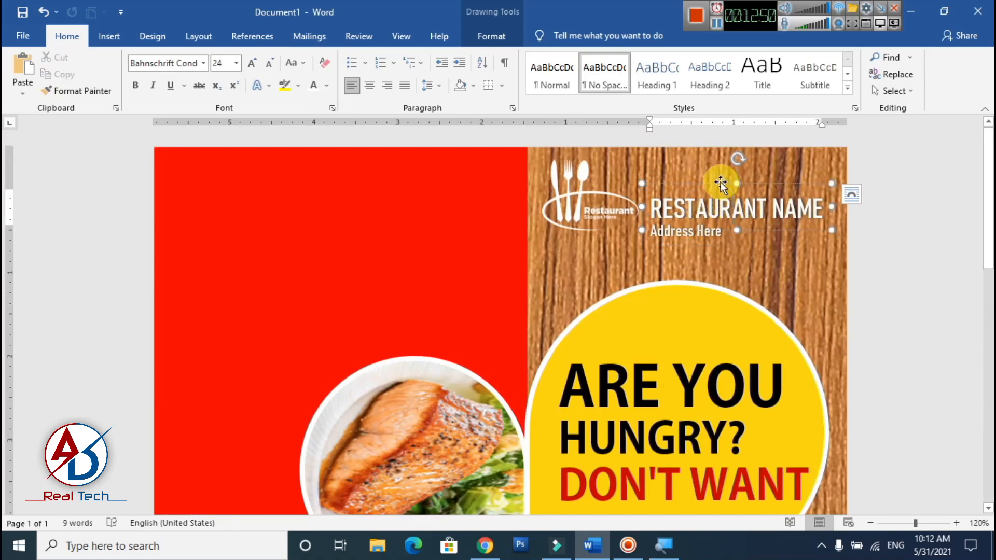
pyautogui.click(675, 215)
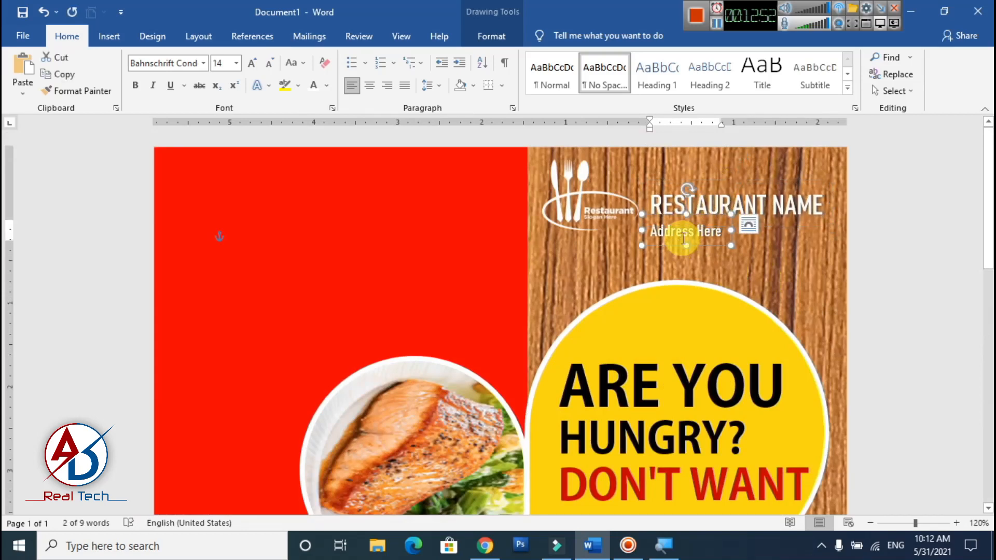
pyautogui.press('Up')
pyautogui.press('Up')
pyautogui.press('Up')
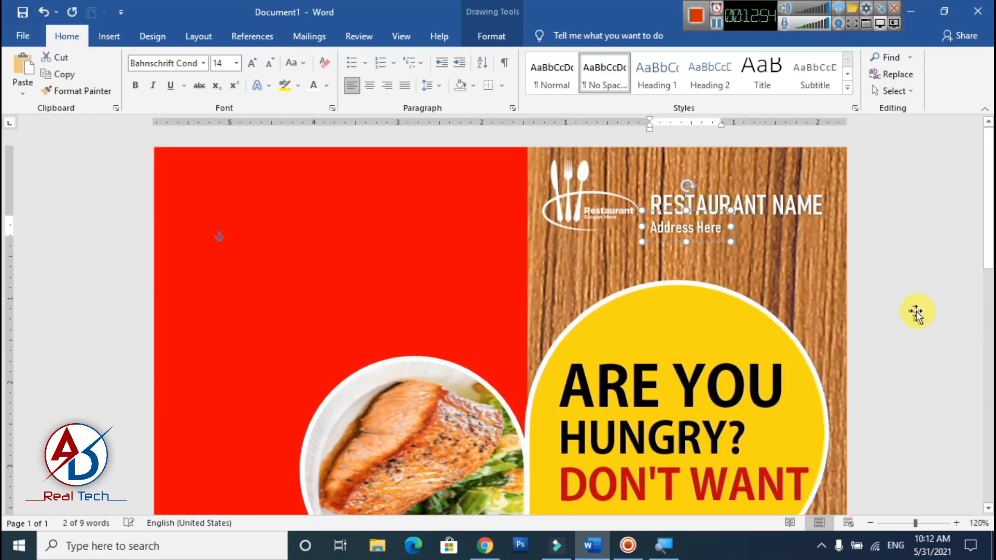
pyautogui.click(583, 278)
pyautogui.scroll(-3, 584, 277)
pyautogui.keyDown('ctrl'); pyautogui.scroll(-1, 585, 277); pyautogui.keyUp('ctrl')
pyautogui.keyDown('ctrl'); pyautogui.scroll(-6, 586, 279); pyautogui.keyUp('ctrl')
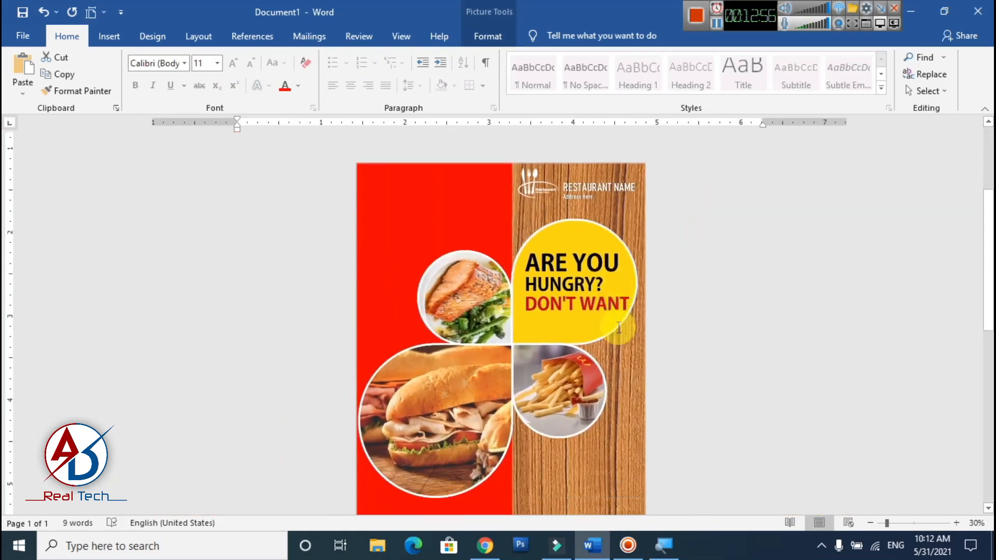
# - Duplicate the Address Here text box onto the upper part of the red panel
pyautogui.keyDown('ctrl'); pyautogui.scroll(3, 617, 332); pyautogui.keyUp('ctrl')
pyautogui.keyDown('ctrl'); pyautogui.scroll(4, 458, 346); pyautogui.keyUp('ctrl')
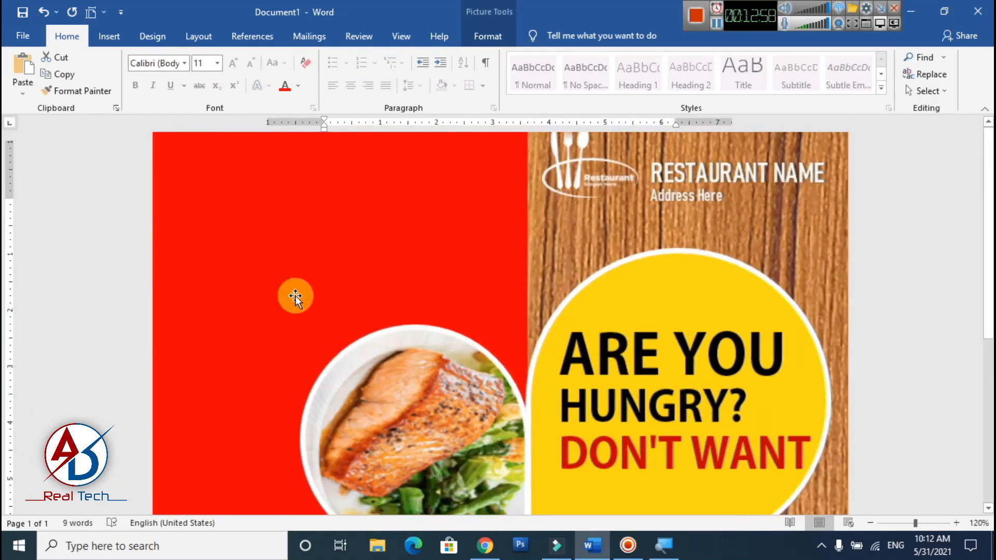
pyautogui.click(718, 197)
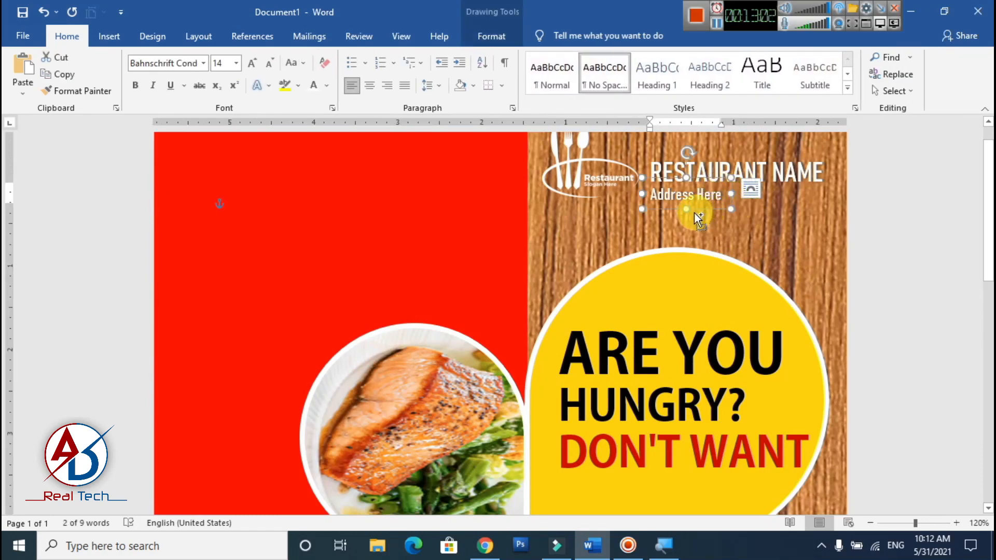
pyautogui.keyDown('ctrl'); pyautogui.moveTo(694, 213); pyautogui.dragTo(265, 188); pyautogui.keyUp('ctrl')
pyautogui.scroll(2, 353, 226)
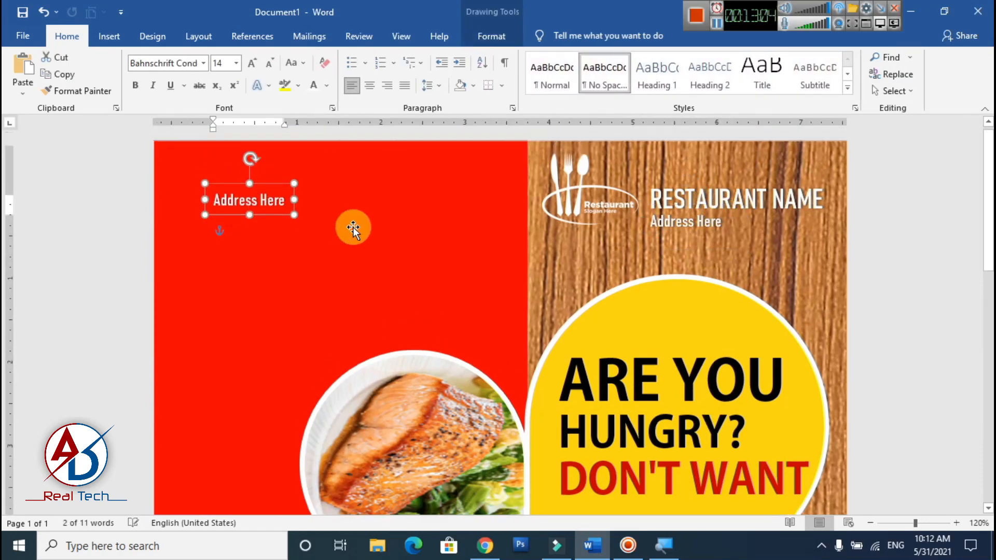
pyautogui.keyDown('ctrl'); pyautogui.scroll(4, 659, 322); pyautogui.keyUp('ctrl')
# - Remove the text shadow from the Address Here copy on the red panel
pyautogui.click(185, 207)
pyautogui.hotkey('ctrl', 'a')
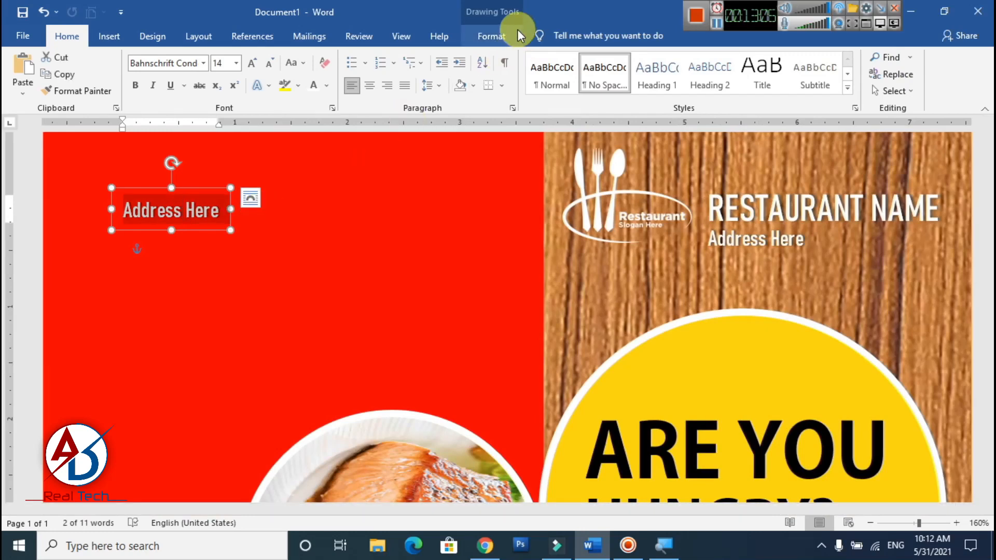
pyautogui.click(514, 35)
pyautogui.click(540, 92)
pyautogui.moveTo(576, 120)
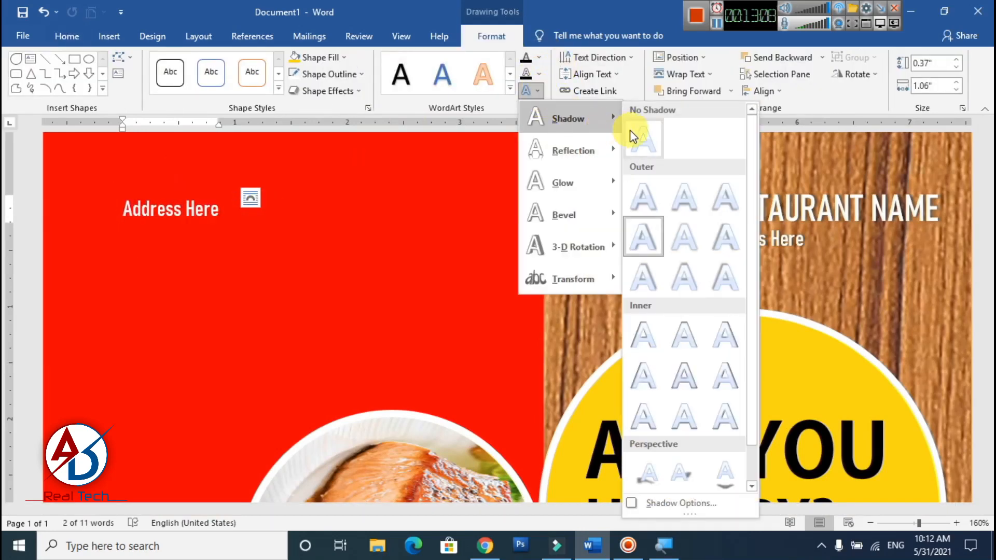
pyautogui.click(636, 138)
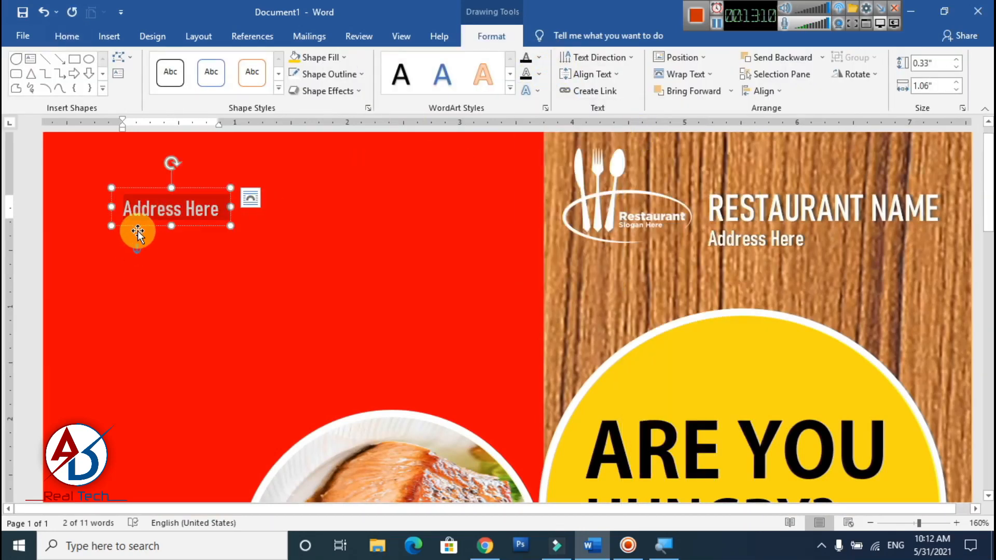
# - Replace the copy's text on the red panel with Delicious food and enlarge it to 48 pt
pyautogui.write('Delicious food')
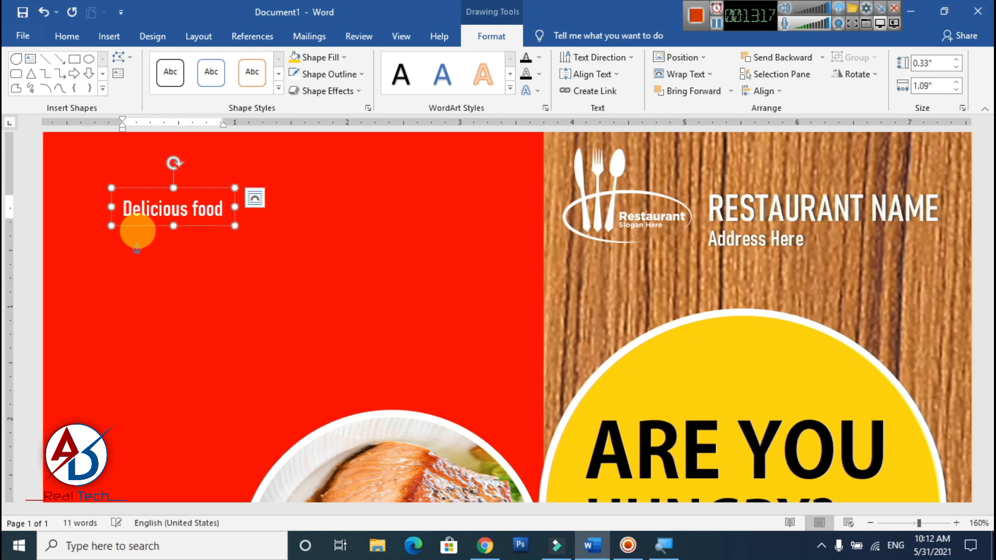
pyautogui.hotkey('ctrl', 'a')
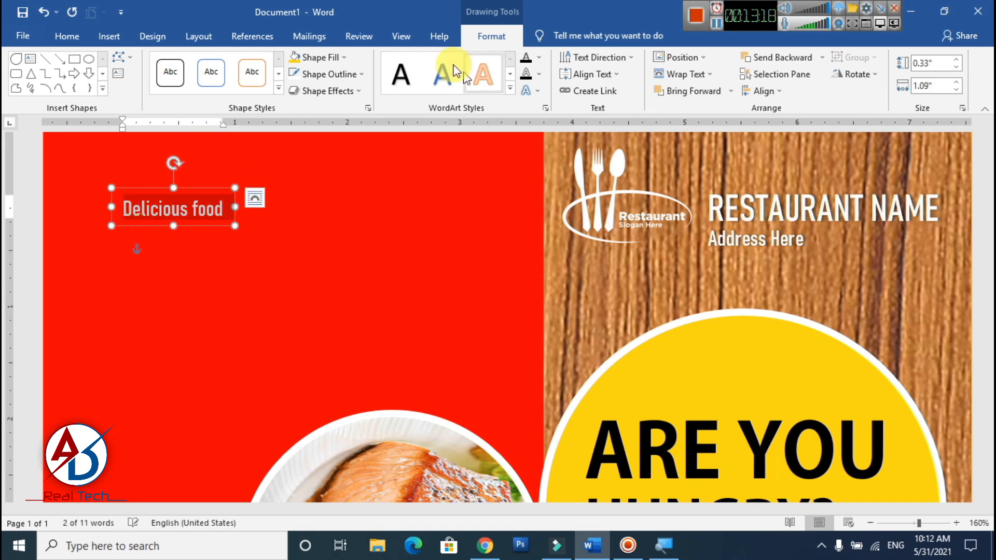
pyautogui.click(65, 36)
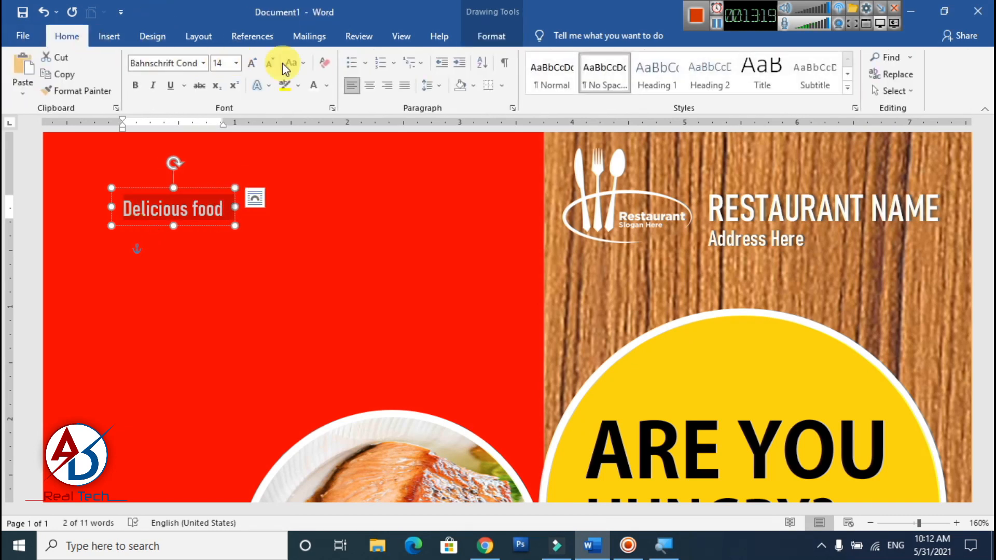
pyautogui.click(253, 63)
pyautogui.click(253, 63)
pyautogui.click(253, 64)
pyautogui.click(253, 64)
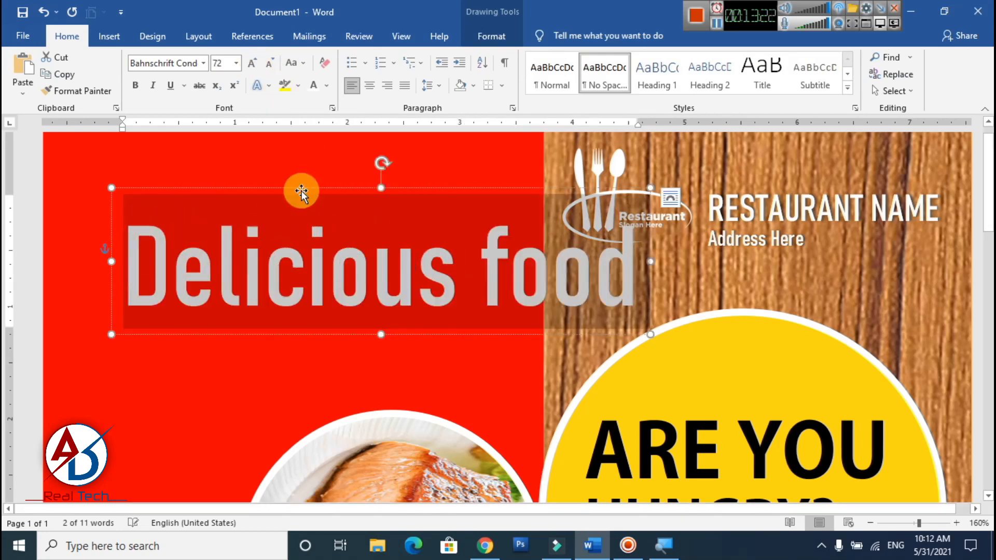
pyautogui.click(269, 63)
pyautogui.click(334, 163)
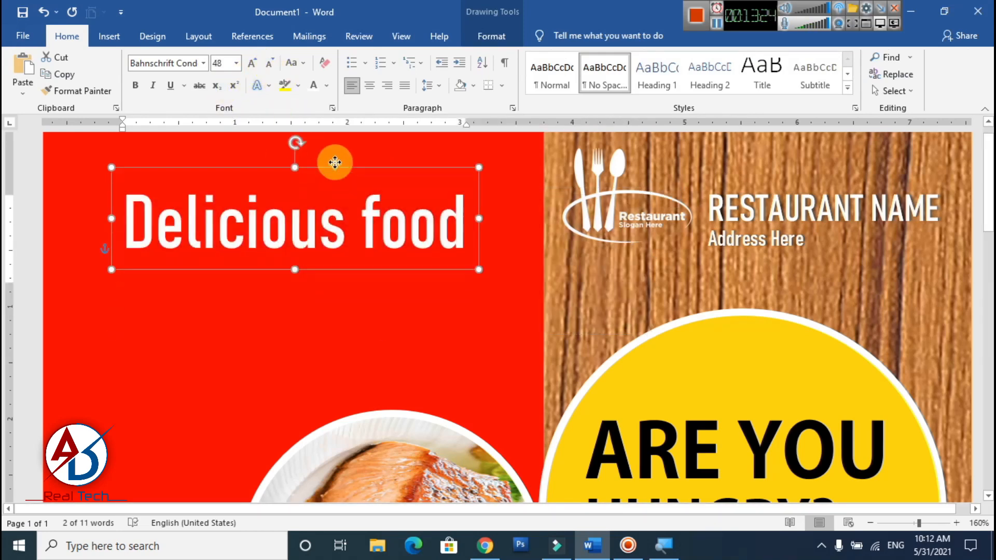
# - Move the Delicious food heading up to the top edge of the red panel
pyautogui.moveTo(334, 163); pyautogui.dragTo(331, 140)
pyautogui.click(396, 223)
pyautogui.scroll(-8, 405, 253)
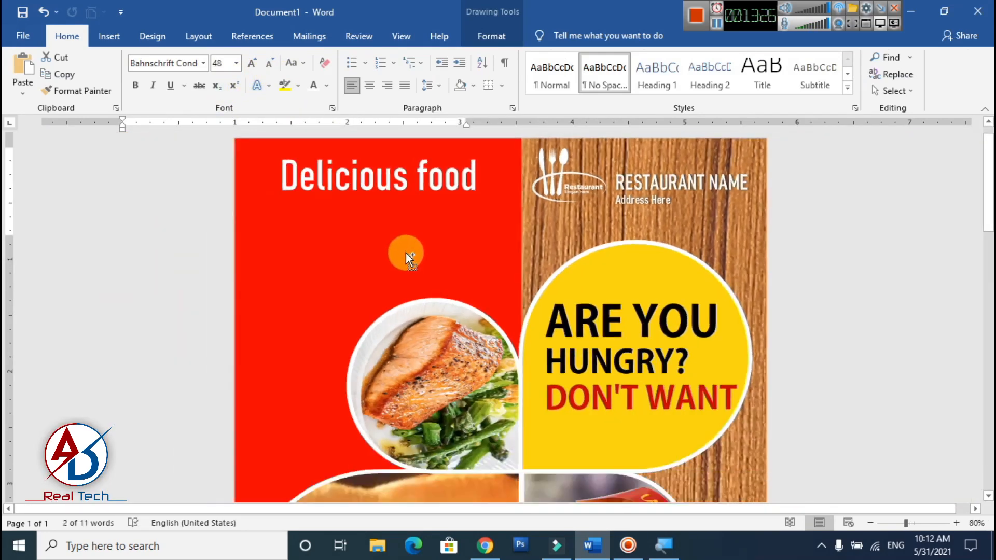
pyautogui.scroll(-1, 406, 253)
# - Duplicate the Delicious food heading directly below it and replace the copy's text with OFFER 50%
pyautogui.click(427, 180)
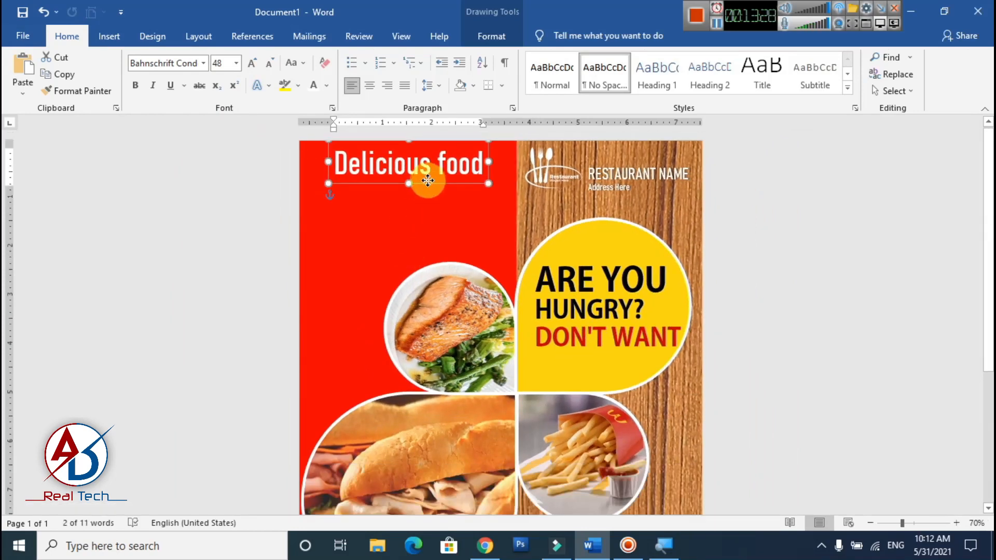
pyautogui.moveTo(429, 183); pyautogui.dragTo(442, 213)
pyautogui.click(446, 197)
pyautogui.hotkey('ctrl', 'a')
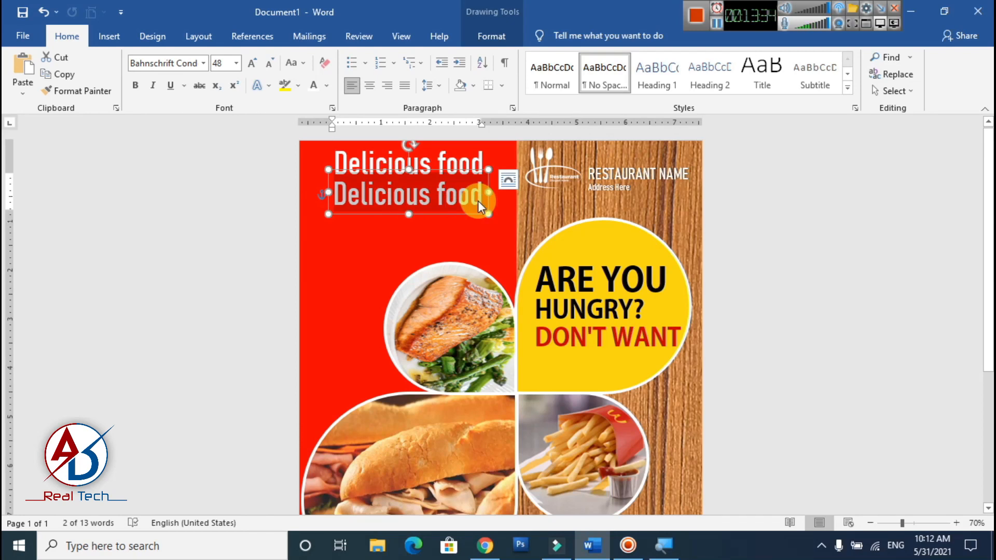
pyautogui.write('OFFER')
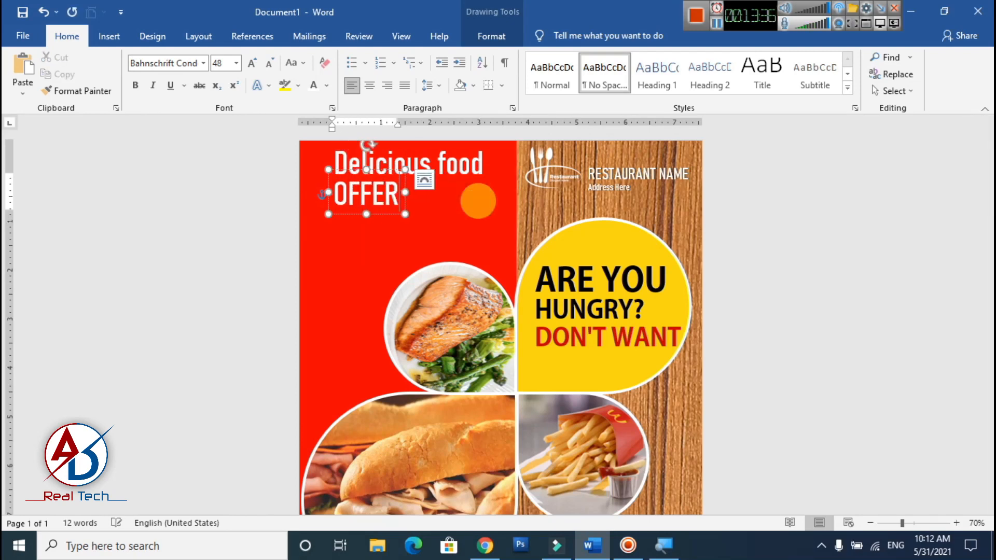
pyautogui.write(' 50')
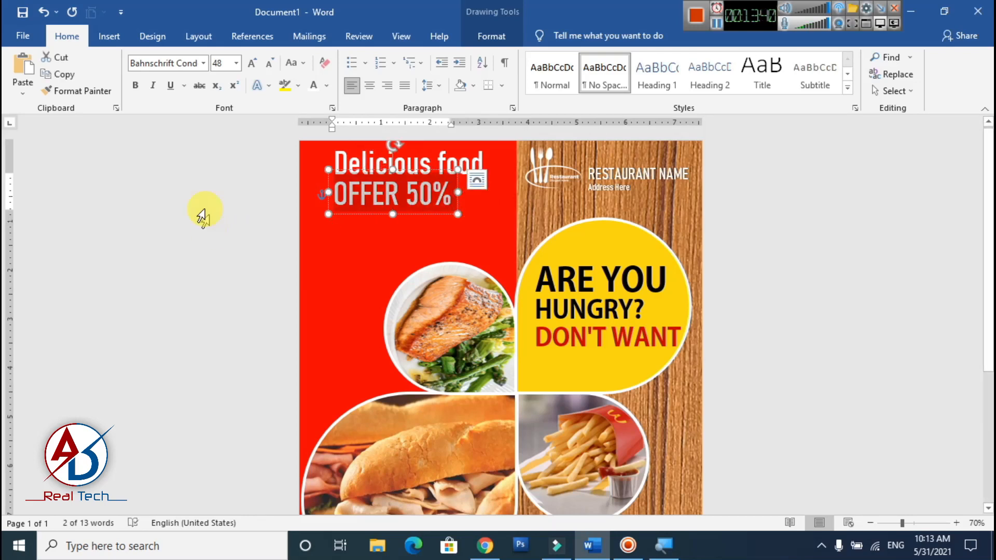
# - Colour the OFFER 50% text yellow and centre it beneath the Delicious food heading
pyautogui.click(326, 85)
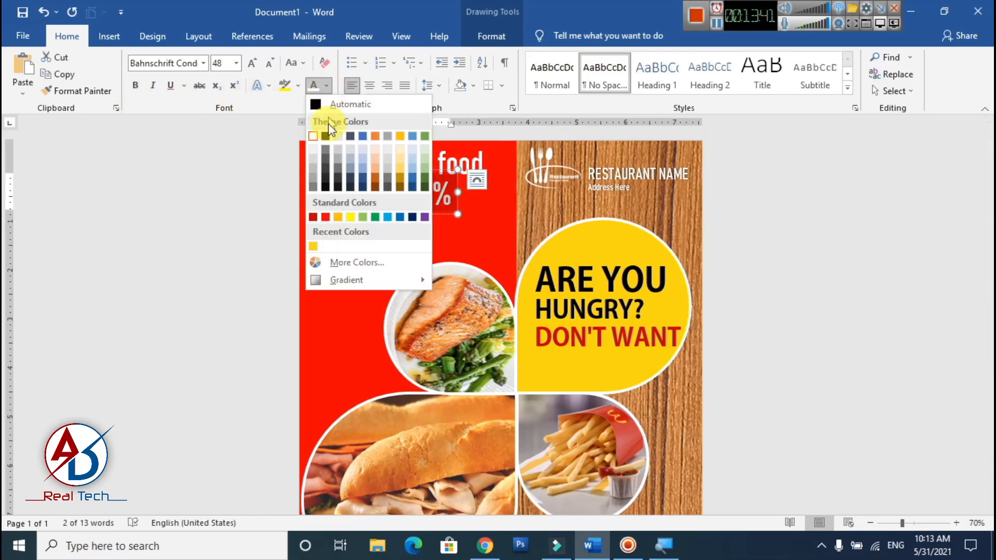
pyautogui.click(351, 217)
pyautogui.click(430, 213)
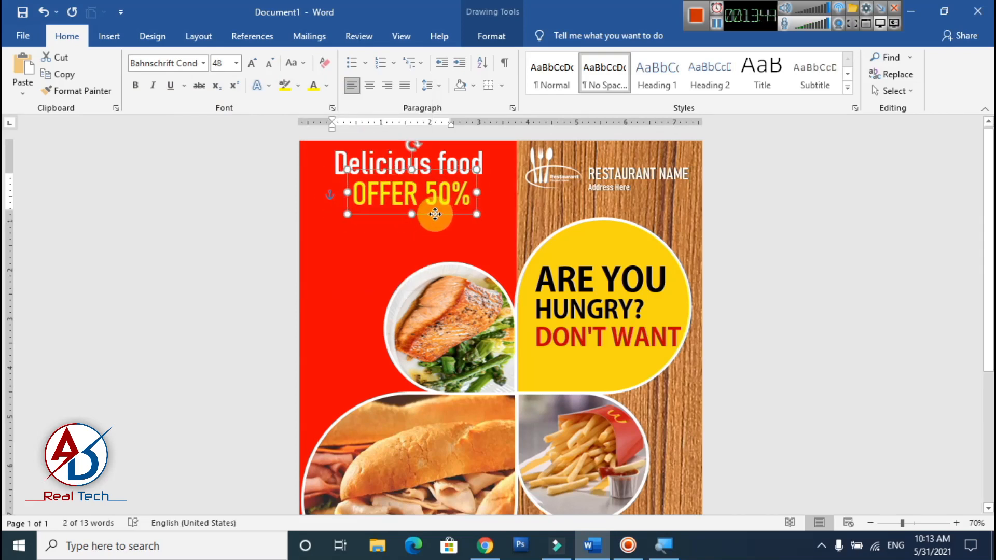
pyautogui.click(778, 212)
pyautogui.scroll(-5, 492, 257)
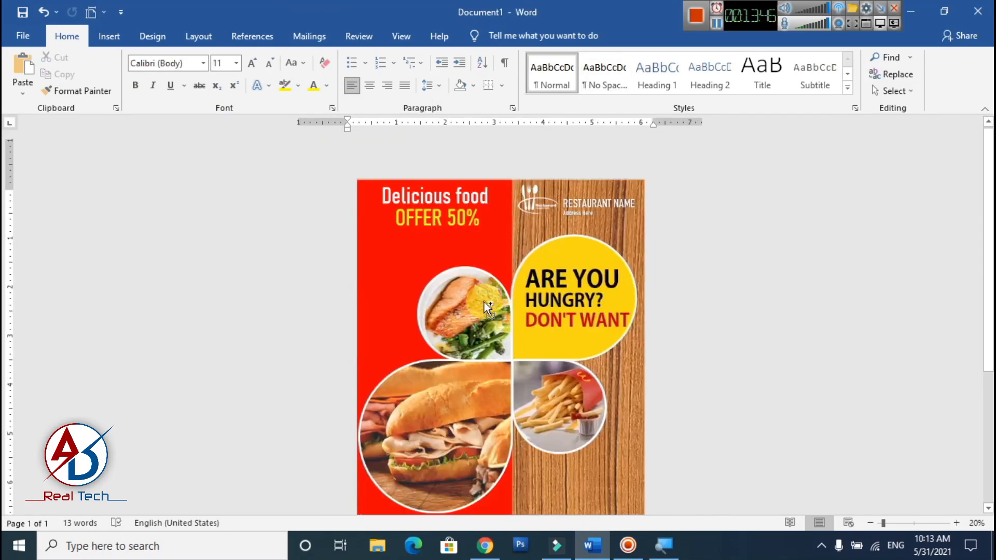
pyautogui.scroll(5, 479, 313)
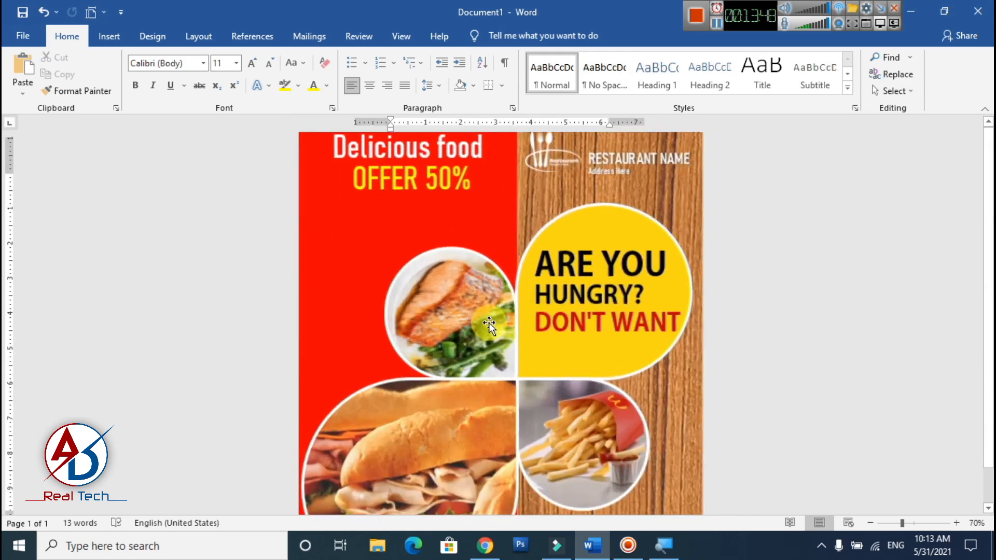
# - Draw a text box about 3.97 by 0.91 inches below OFFER 50% on the red panel
pyautogui.click(109, 36)
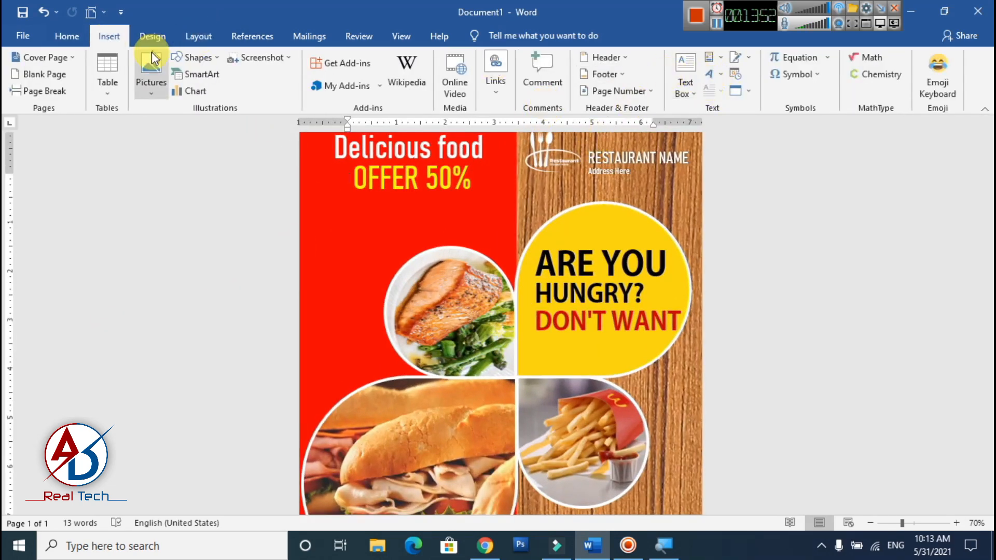
pyautogui.click(193, 57)
pyautogui.click(189, 92)
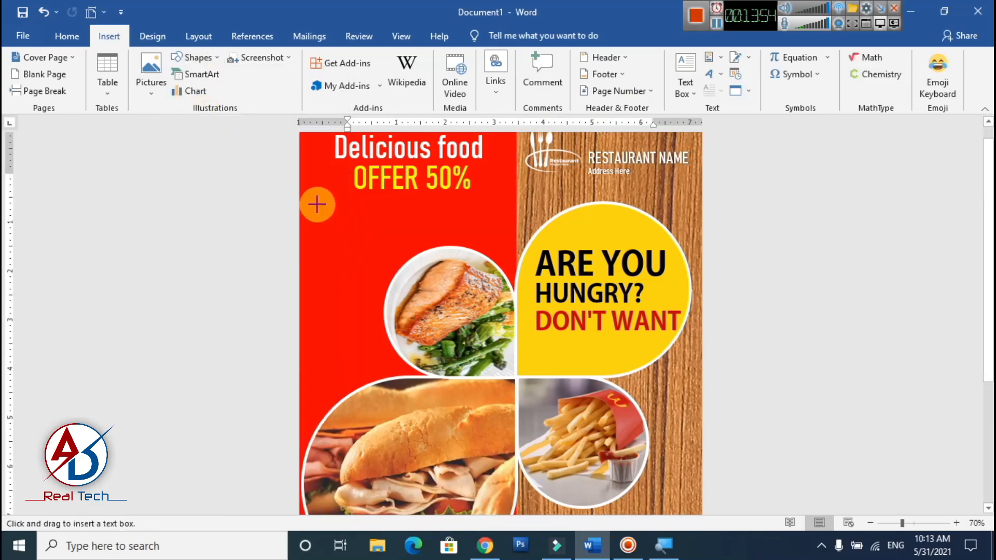
pyautogui.moveTo(317, 205); pyautogui.dragTo(512, 247)
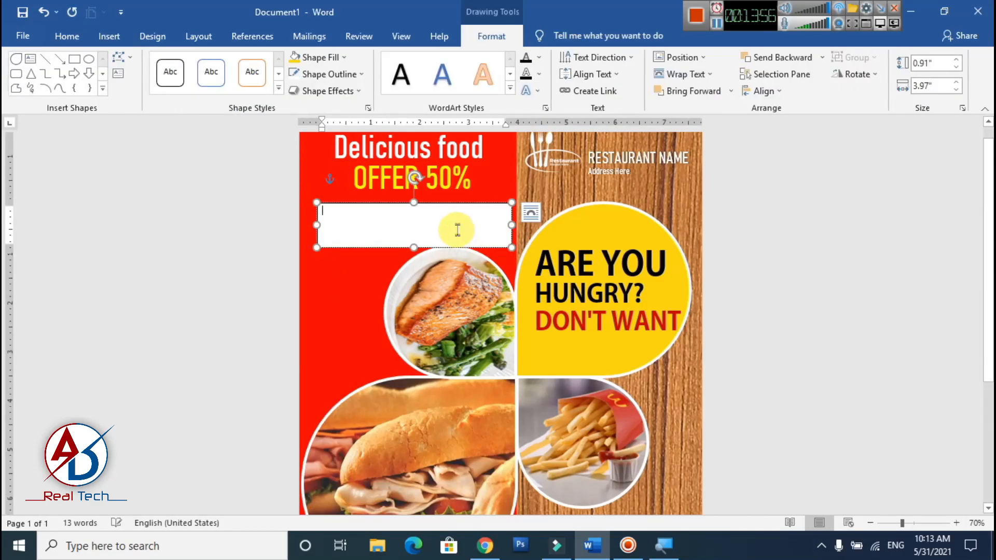
# - Copy the opening Lorem Ipsum sentences from lipsum.com in Chrome and paste them into the new text box in Word
pyautogui.click(485, 546)
pyautogui.moveTo(164, 275); pyautogui.dragTo(445, 322)
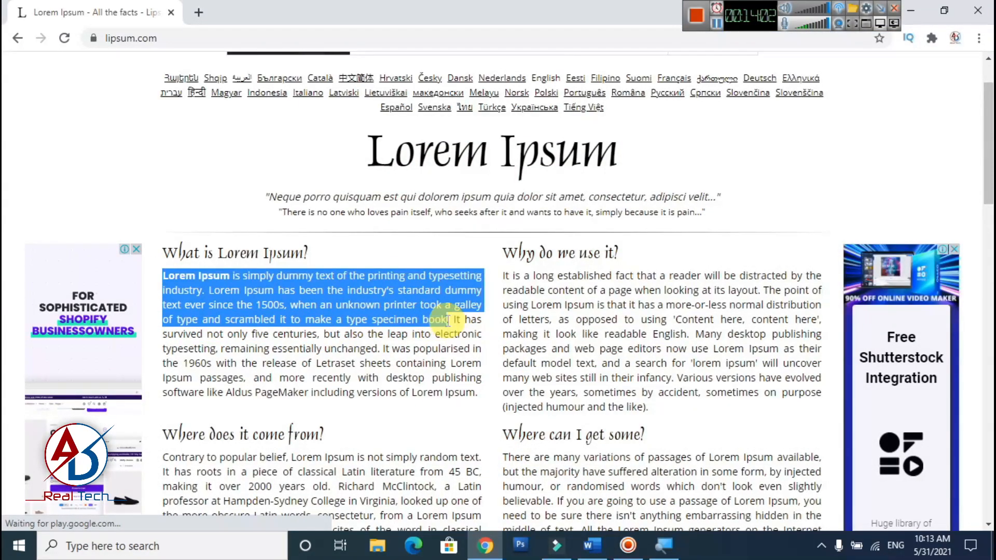
pyautogui.hotkey('ctrl', 'c')
pyautogui.hotkey('alt', 'Tab')
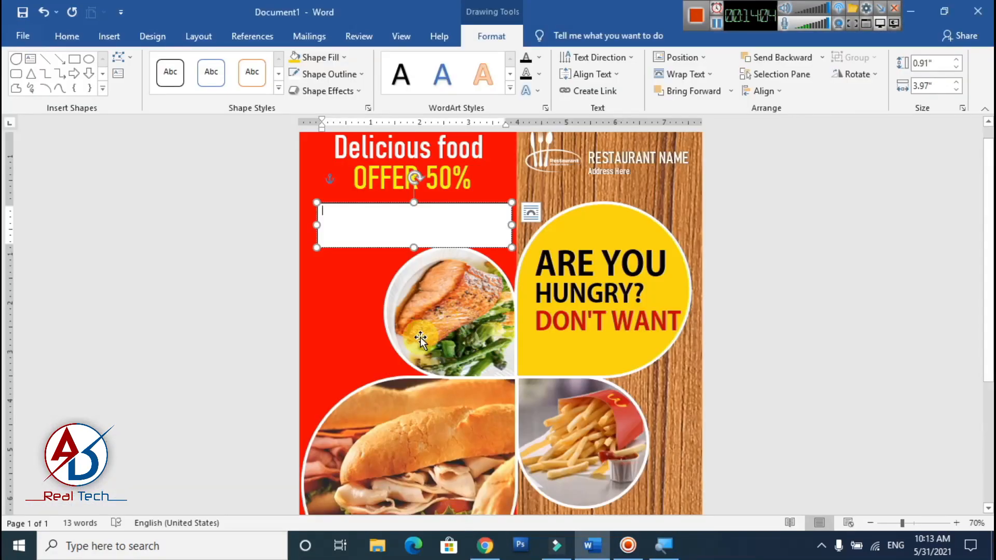
pyautogui.hotkey('ctrl', 'v')
# - Centre the Lorem Ipsum paragraph and extend its text box to 1.21 inches high
pyautogui.hotkey('ctrl', 'a')
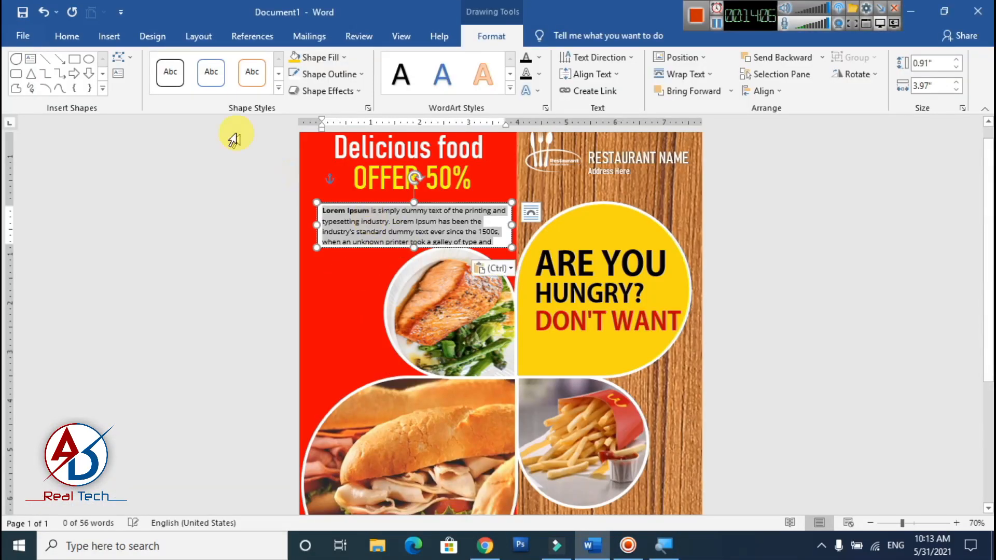
pyautogui.click(67, 41)
pyautogui.click(370, 85)
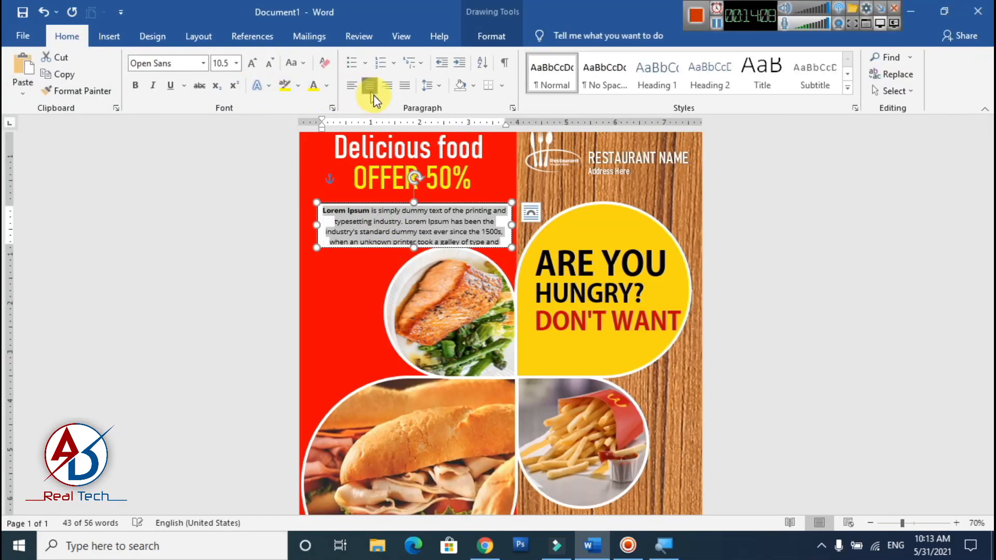
pyautogui.moveTo(414, 245)
pyautogui.mouseDown()
pyautogui.moveTo(415, 275)
pyautogui.moveTo(415, 262)
pyautogui.mouseUp()
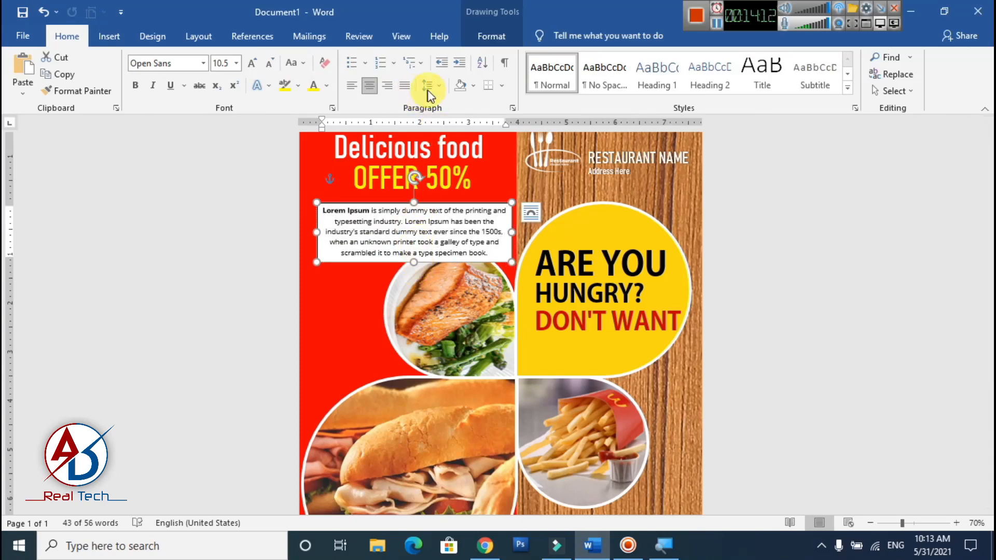
# - Remove the fill and outline from the Lorem Ipsum text box
pyautogui.click(491, 36)
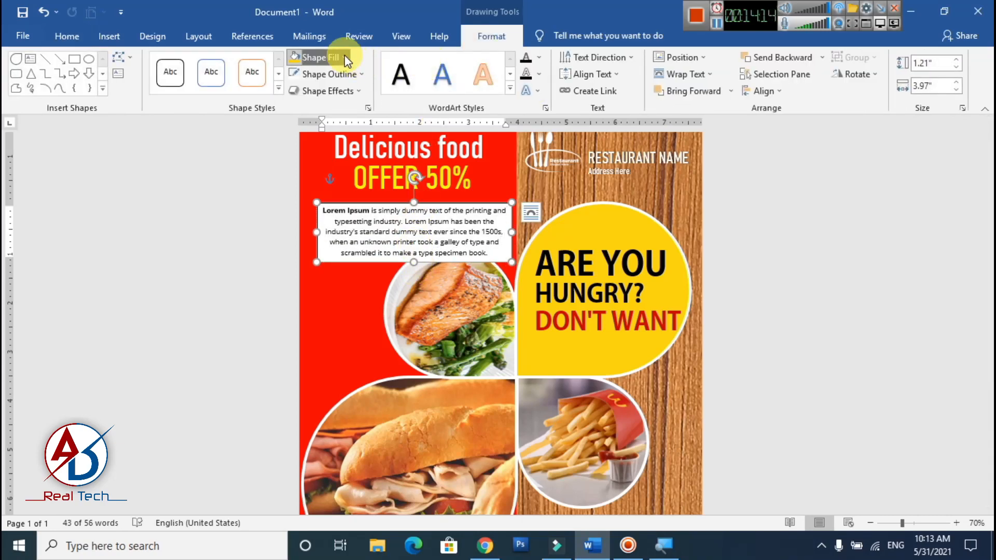
pyautogui.click(345, 57)
pyautogui.click(334, 214)
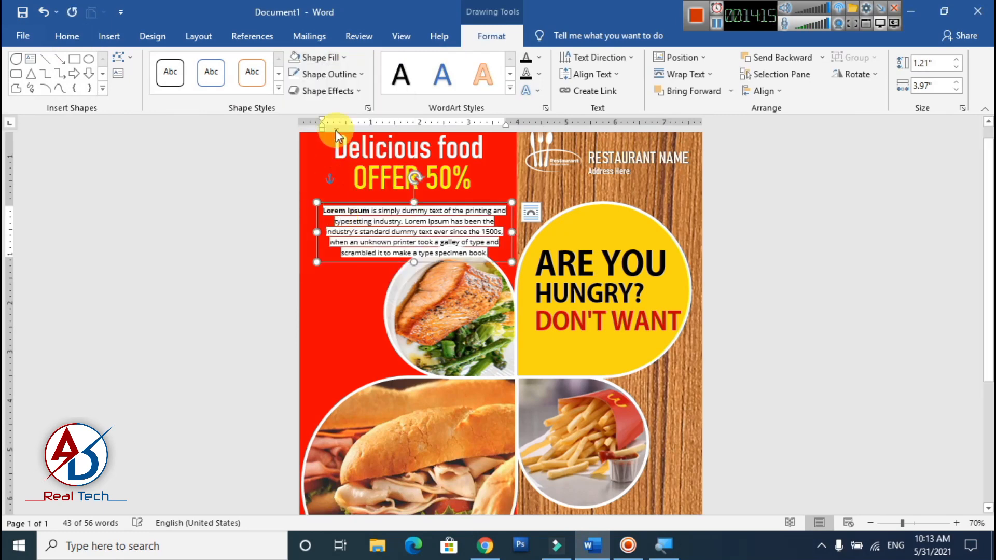
pyautogui.click(341, 73)
pyautogui.click(353, 230)
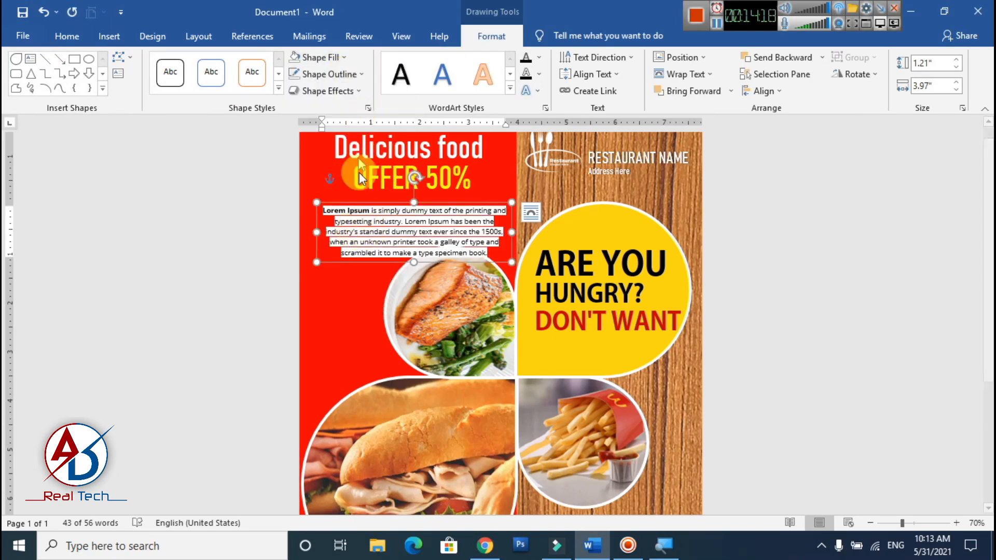
# - Try to clear the white background behind the Lorem Ipsum paragraph by setting both its shading and text highlight to No Color
pyautogui.click(402, 232)
pyautogui.hotkey('ctrl', 'a')
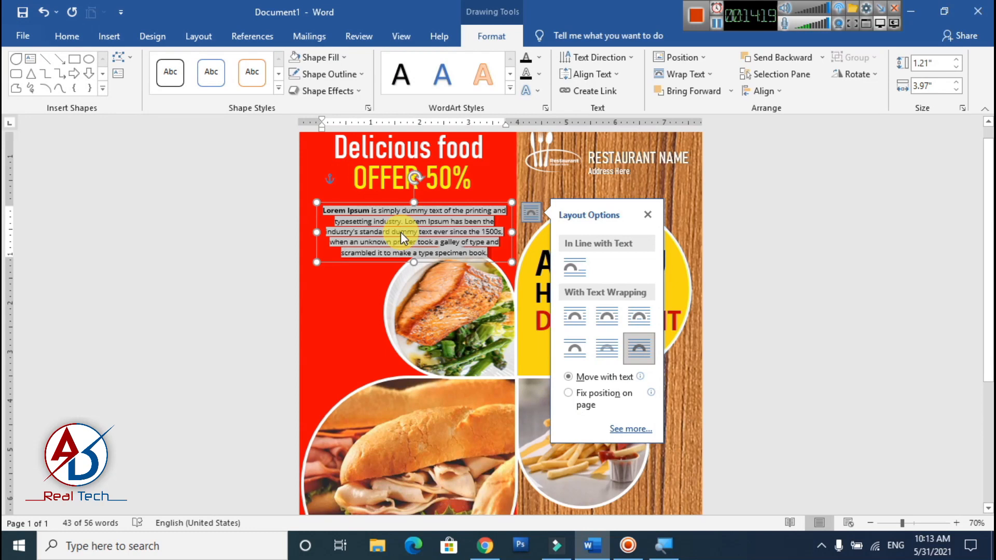
pyautogui.click(55, 45)
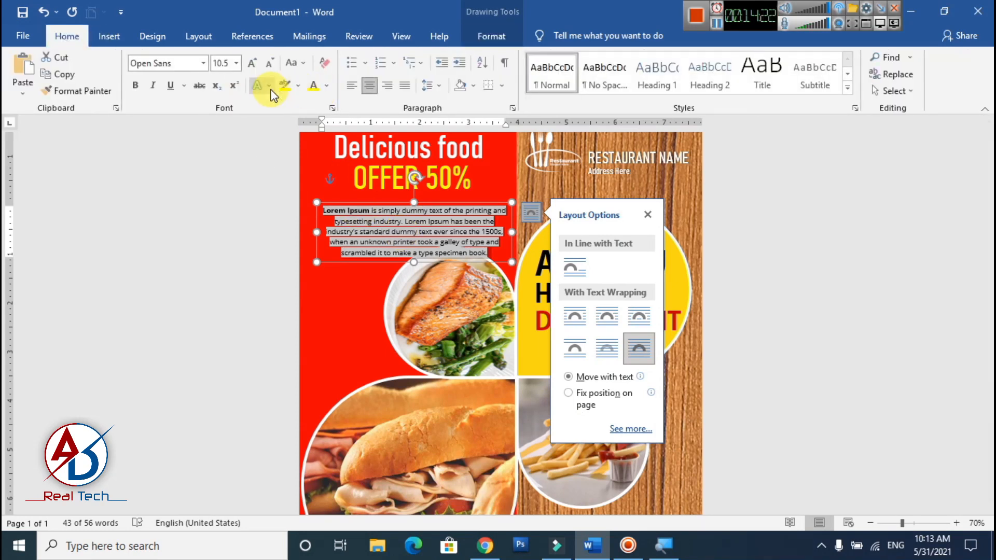
pyautogui.click(470, 87)
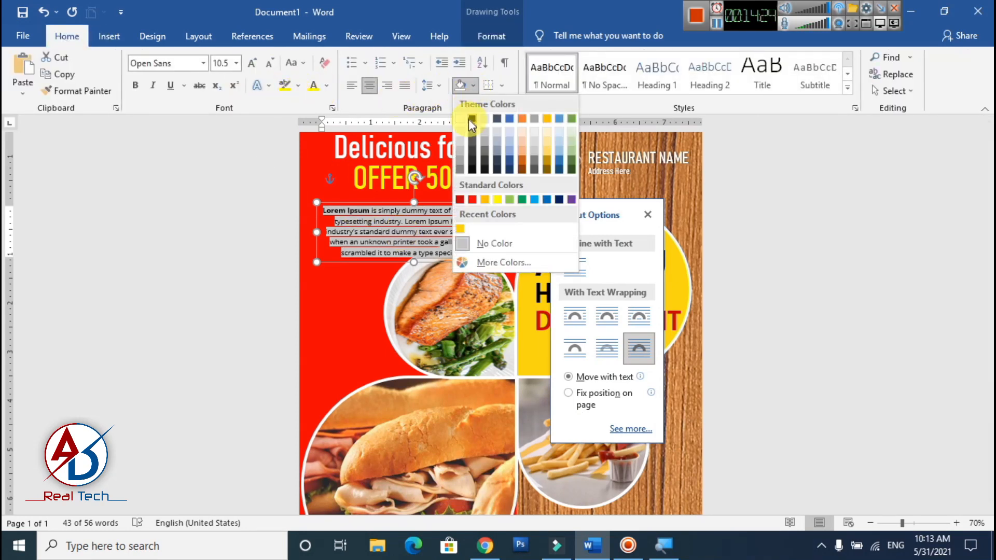
pyautogui.click(481, 246)
pyautogui.click(297, 86)
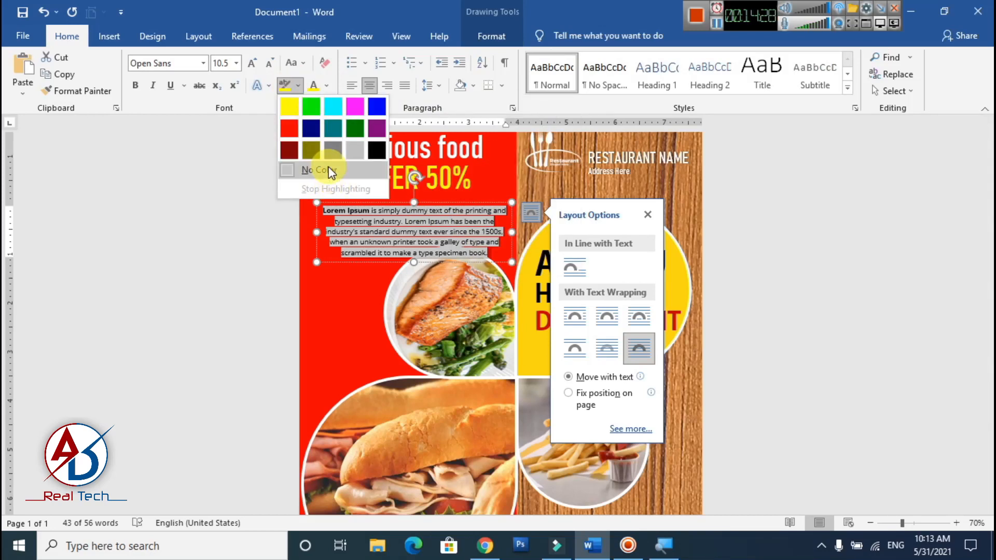
pyautogui.click(330, 171)
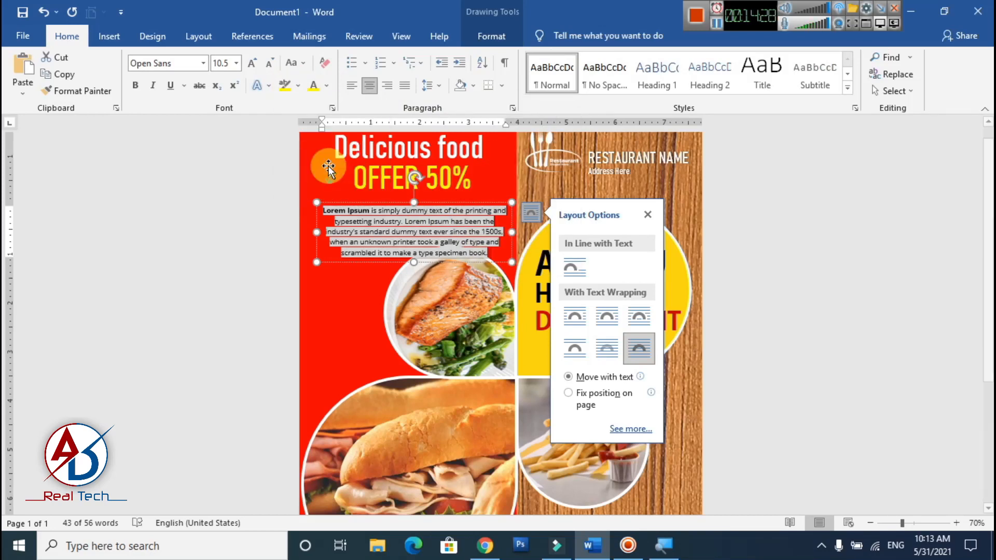
pyautogui.click(648, 216)
# - Highlight the whole Lorem Ipsum paragraph in red to match the panel behind it
pyautogui.scroll(7, 556, 367)
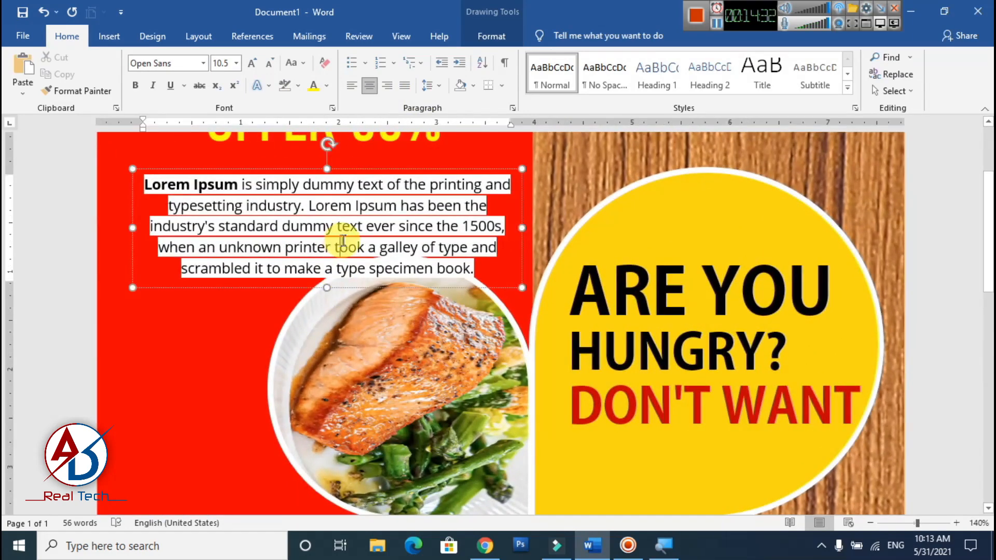
pyautogui.moveTo(480, 275); pyautogui.dragTo(139, 181)
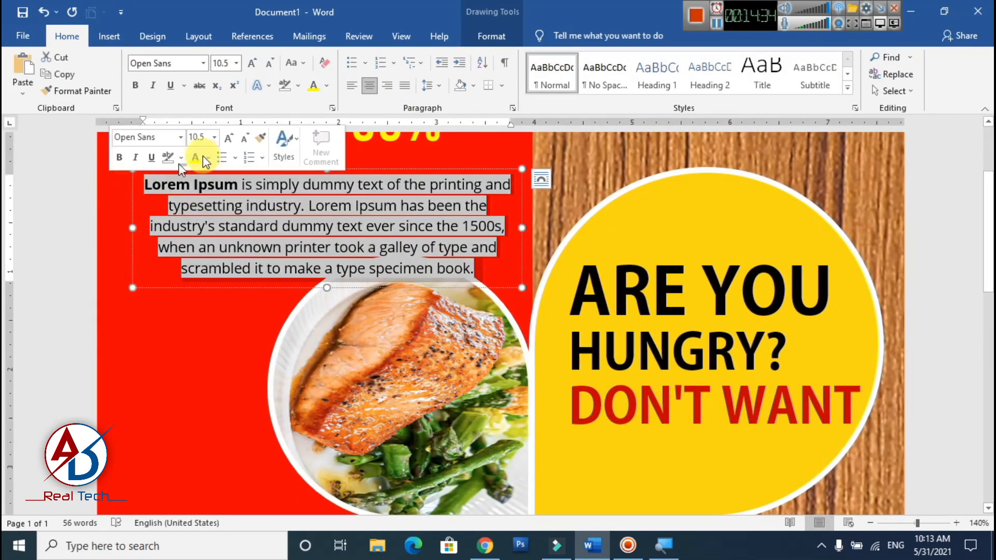
pyautogui.click(300, 88)
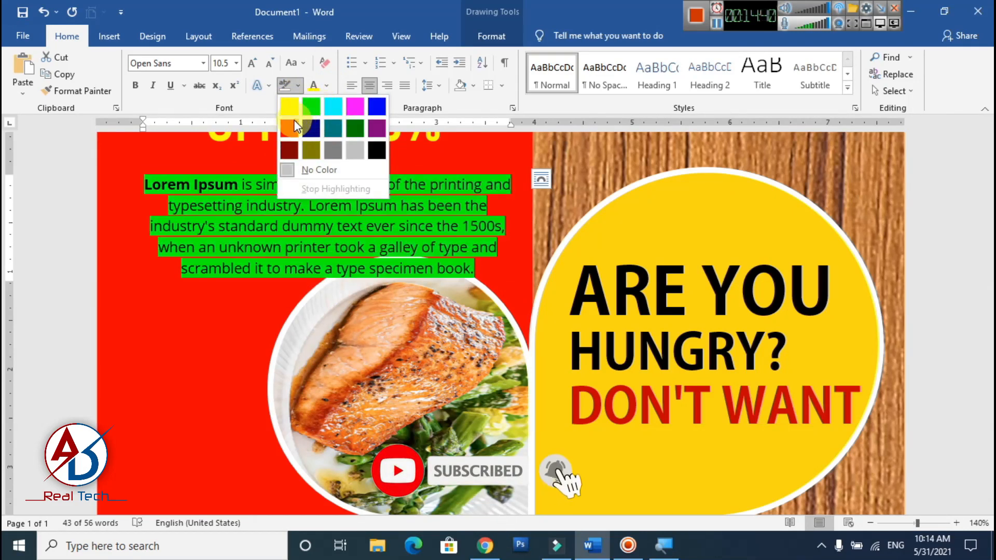
pyautogui.click(330, 182)
pyautogui.click(433, 270)
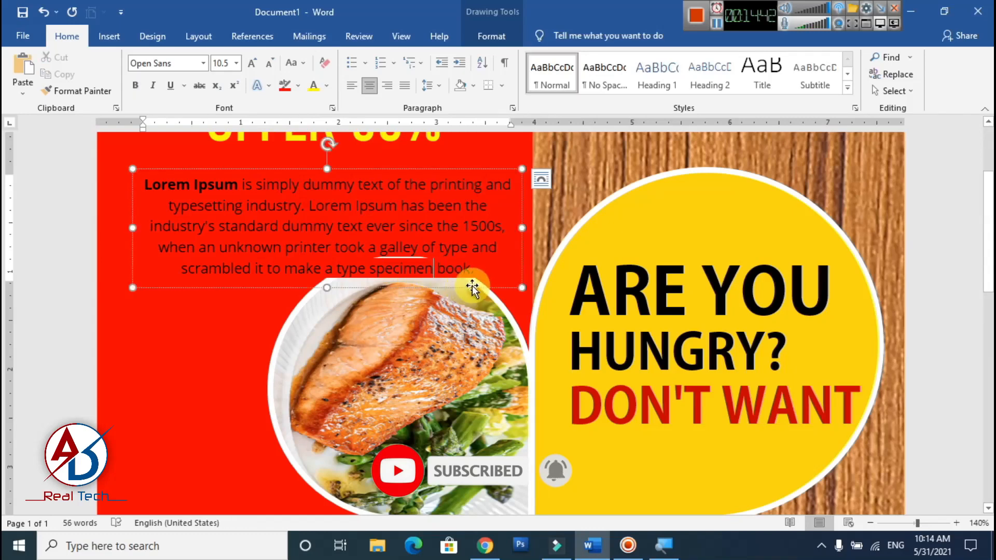
# - Move the Lorem Ipsum text box up and slightly left so it sits directly beneath OFFER 50%
pyautogui.moveTo(472, 287); pyautogui.dragTo(474, 260)
pyautogui.scroll(-3, 771, 320)
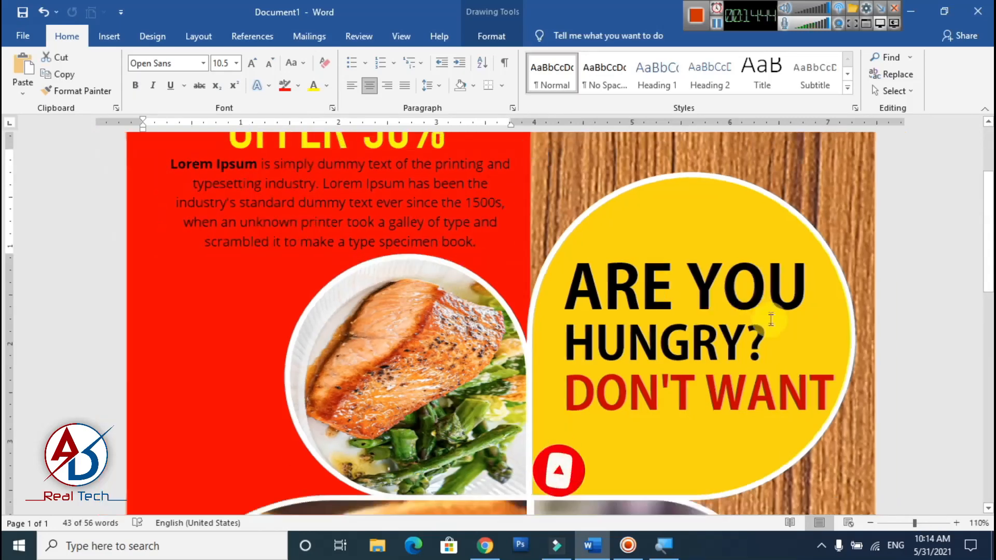
pyautogui.scroll(-7, 771, 320)
pyautogui.click(856, 345)
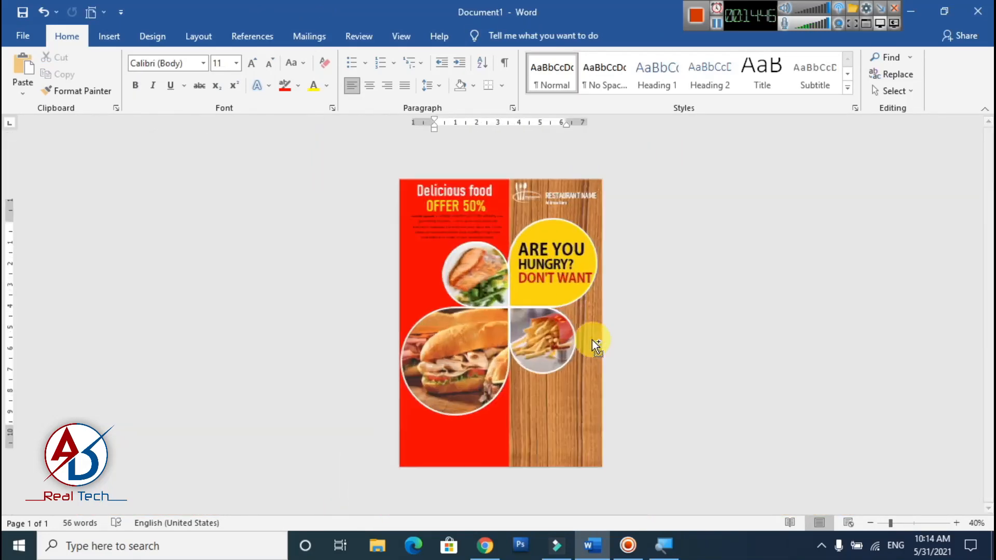
pyautogui.scroll(3, 593, 340)
pyautogui.click(461, 224)
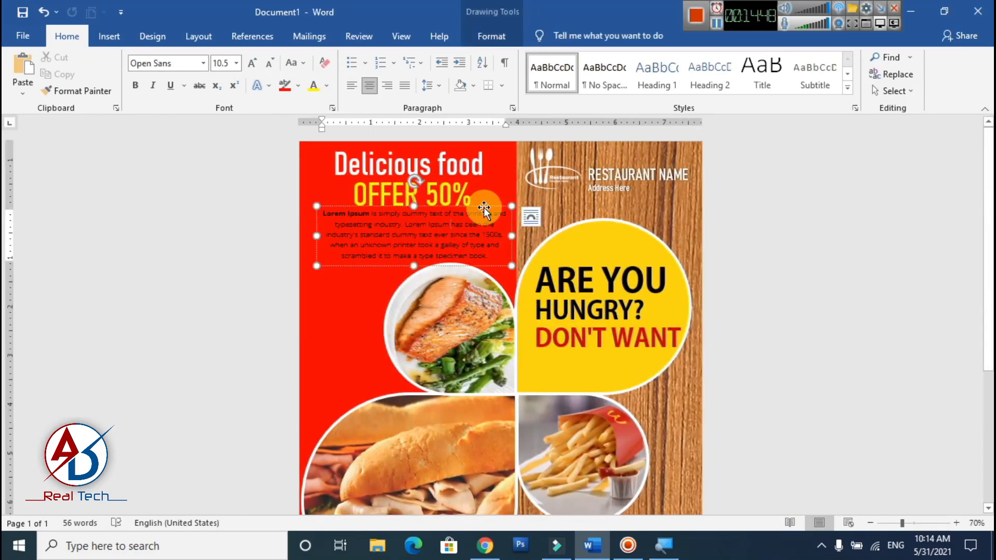
pyautogui.moveTo(483, 207); pyautogui.dragTo(480, 207)
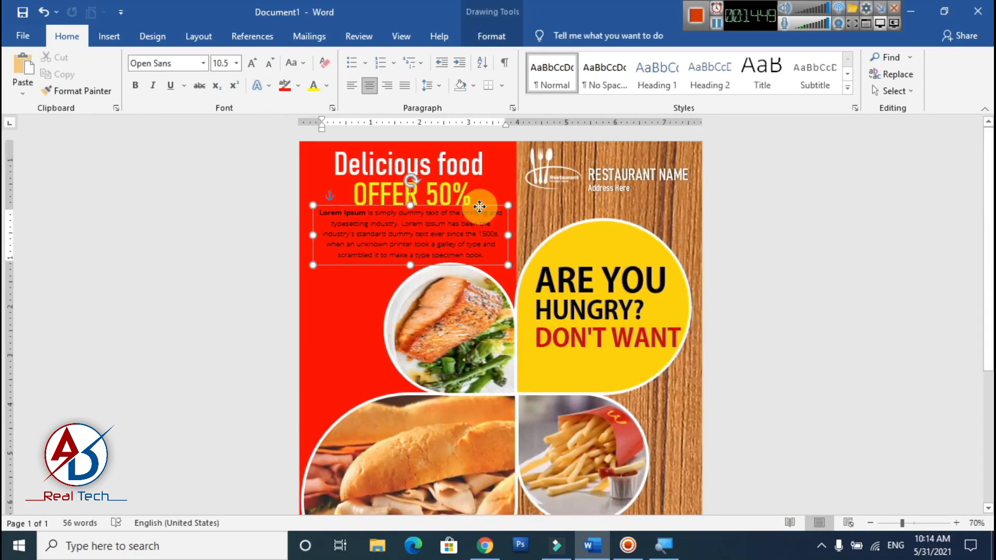
# - Set the font colour of the Lorem Ipsum paragraph to white
pyautogui.tripleClick(470, 238)
pyautogui.click(326, 86)
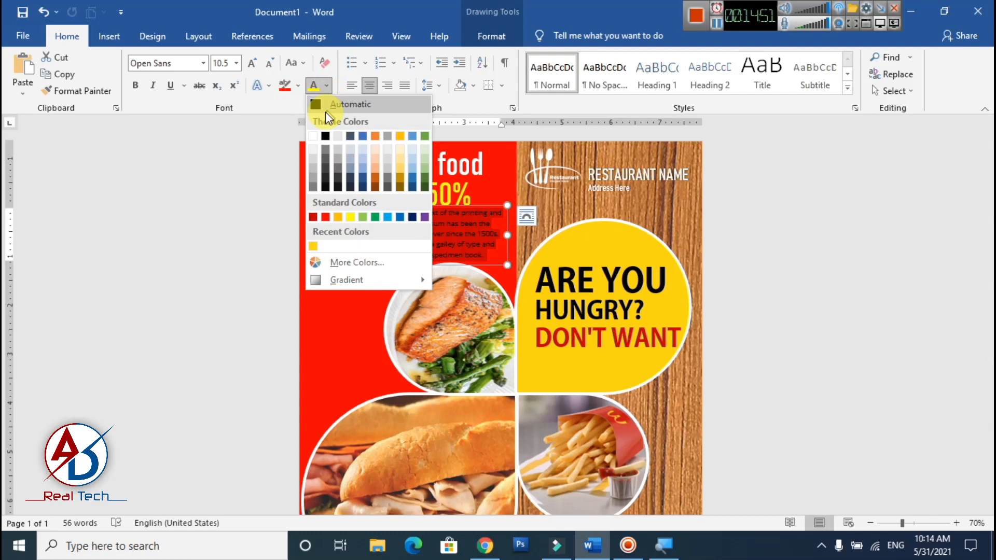
pyautogui.click(313, 136)
pyautogui.click(873, 349)
# - Review the flyer's layout, from the offer headings down to the empty areas beneath the food pictures
pyautogui.keyDown('ctrl'); pyautogui.scroll(3, 530, 356); pyautogui.keyUp('ctrl')
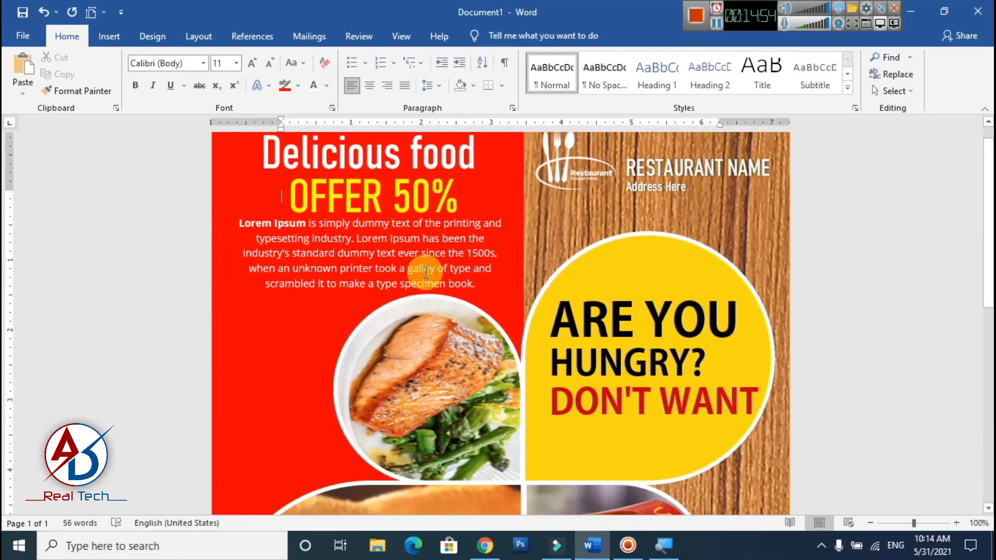
pyautogui.scroll(-8, 420, 272)
pyautogui.keyDown('ctrl'); pyautogui.scroll(-5, 425, 310); pyautogui.keyUp('ctrl')
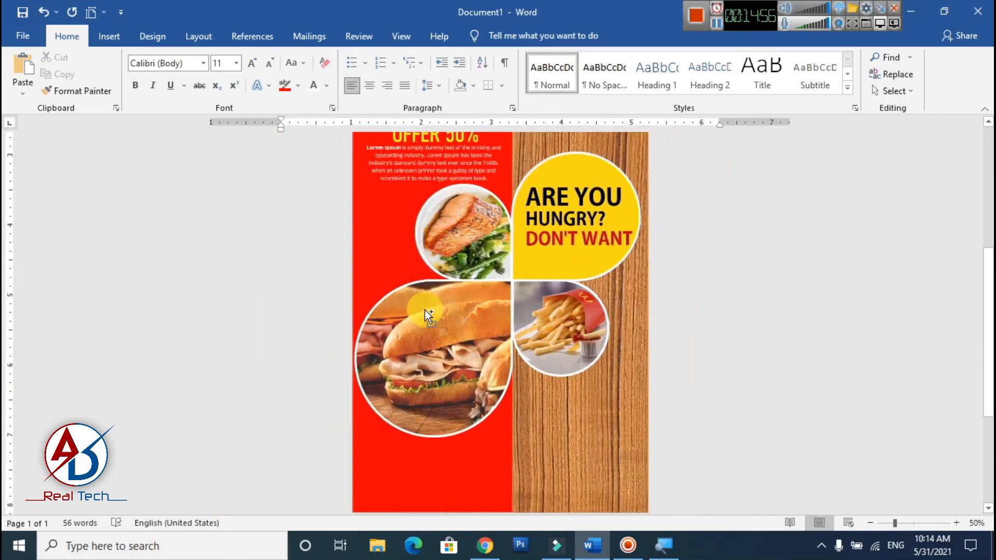
pyautogui.keyDown('ctrl'); pyautogui.scroll(3, 443, 329); pyautogui.keyUp('ctrl')
pyautogui.scroll(-3, 442, 330)
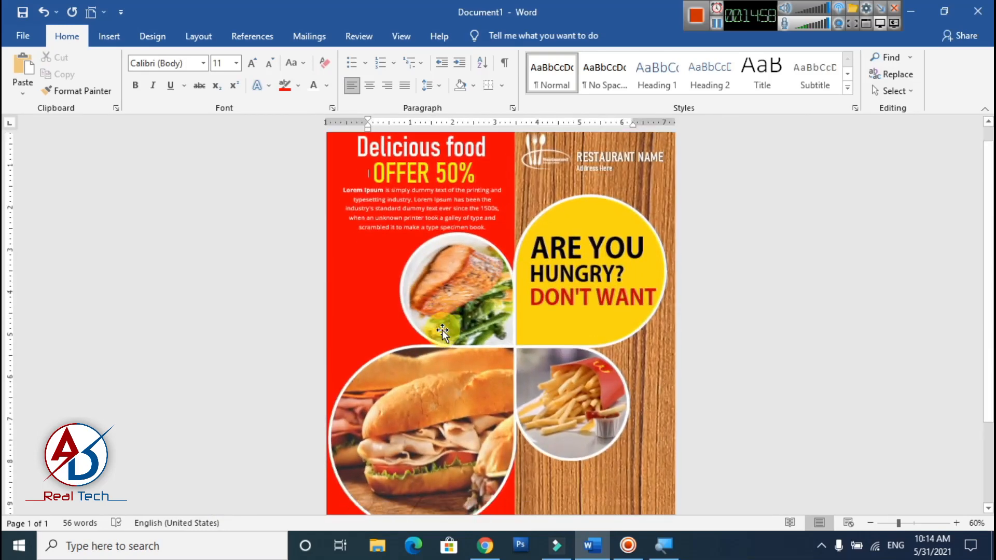
pyautogui.keyDown('ctrl'); pyautogui.scroll(3, 463, 355); pyautogui.keyUp('ctrl')
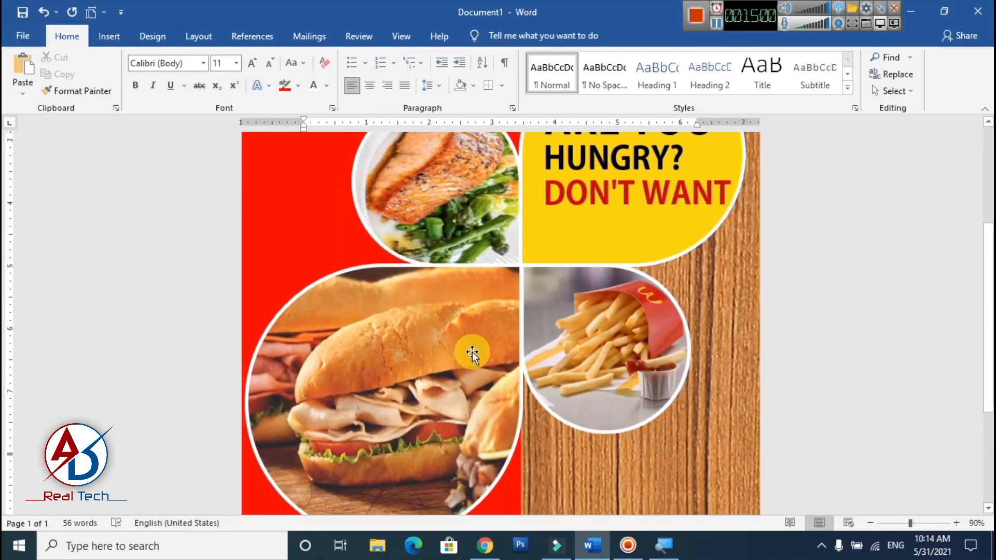
pyautogui.scroll(-3, 473, 352)
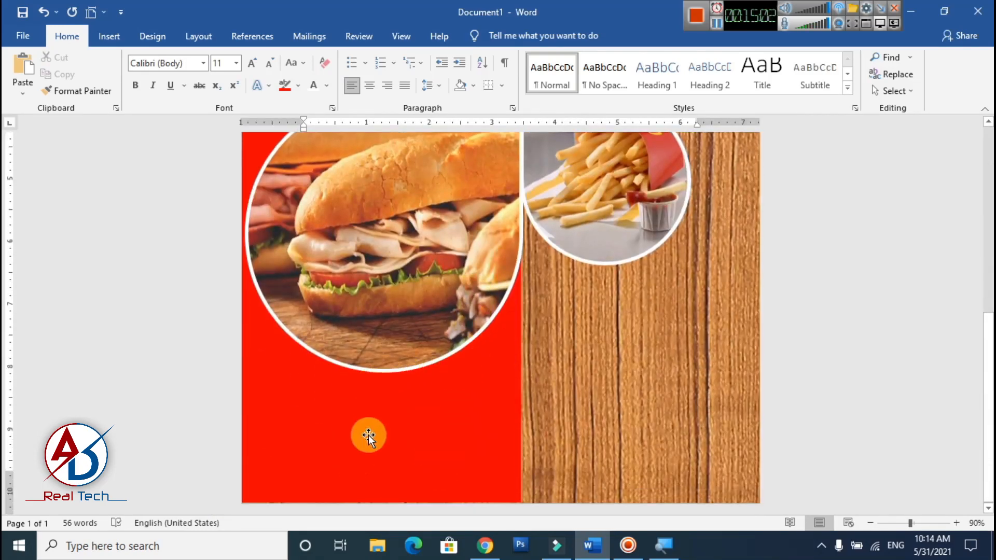
pyautogui.scroll(8, 368, 435)
# - Duplicate the OFFER 50% text box and place the copy on the wood panel below the fries picture
pyautogui.click(350, 205)
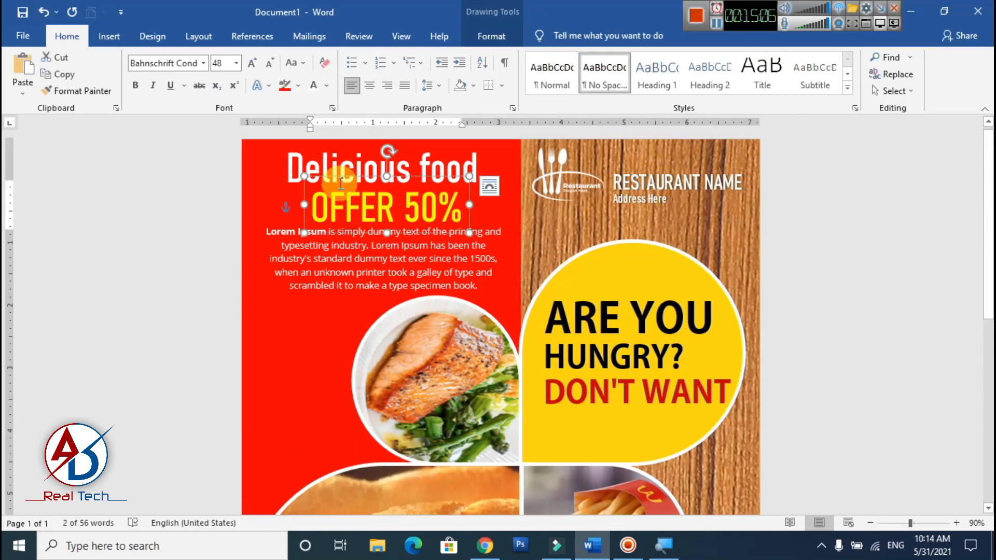
pyautogui.moveTo(345, 177); pyautogui.dragTo(371, 192)
pyautogui.moveTo(464, 222); pyautogui.dragTo(656, 493)
pyautogui.scroll(-8, 656, 493)
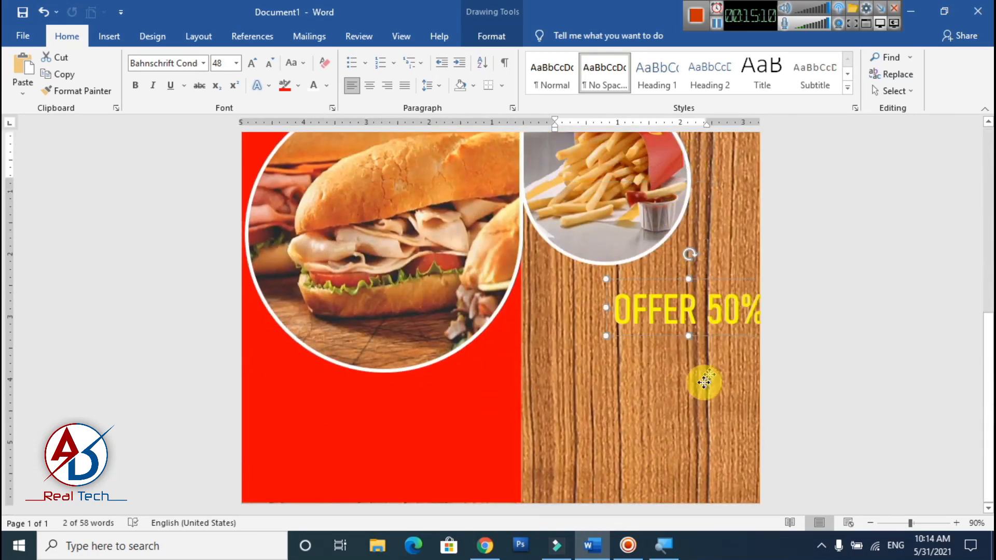